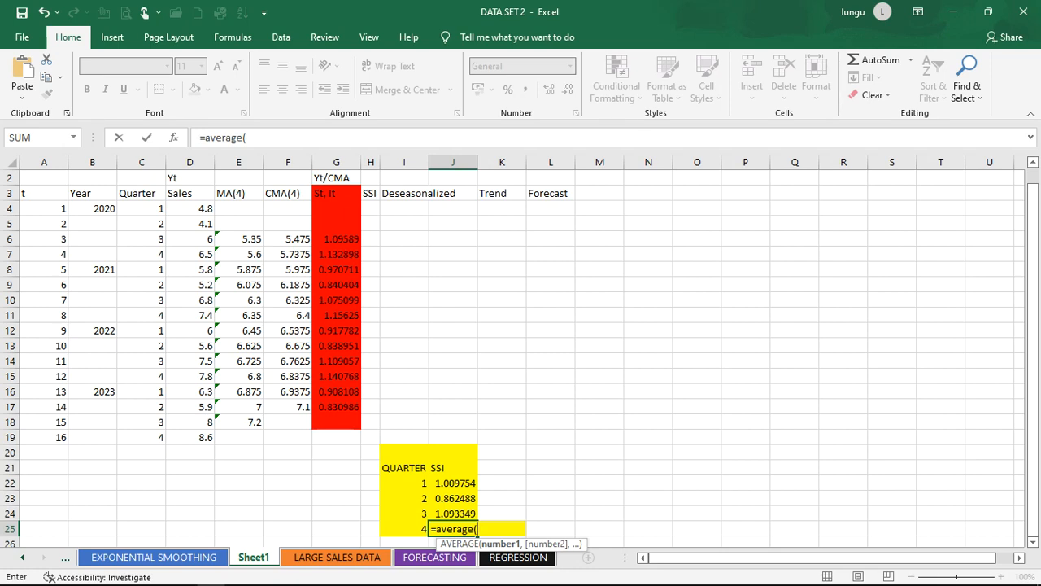
Complete the quarter 4 SSI formula in J25 as the average of G7, G11 and G15.
{"action": "left_click", "coordinate": [335, 255]}
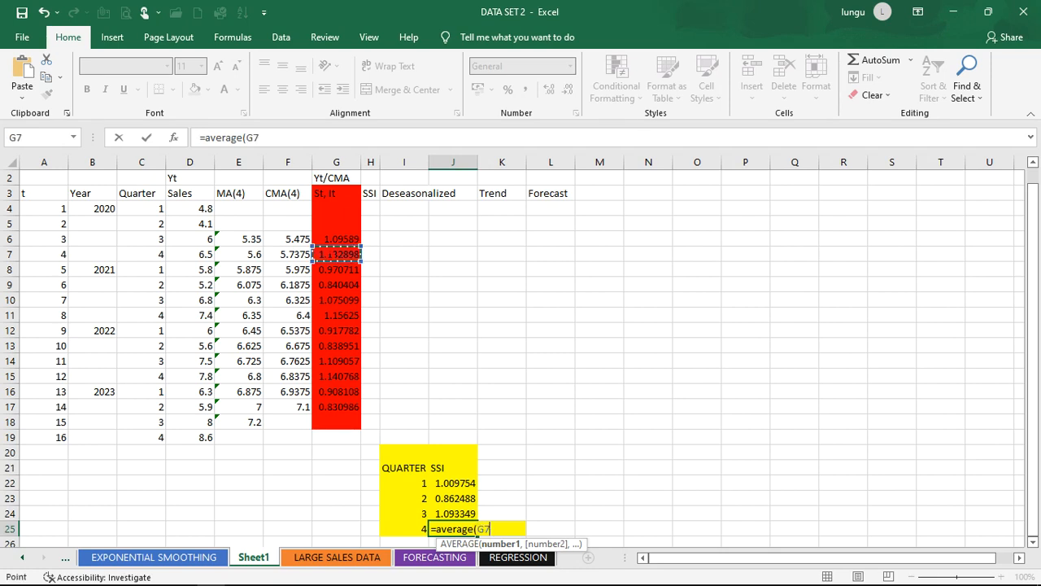
{"action": "left_click", "coordinate": [334, 316], "text": "ctrl"}
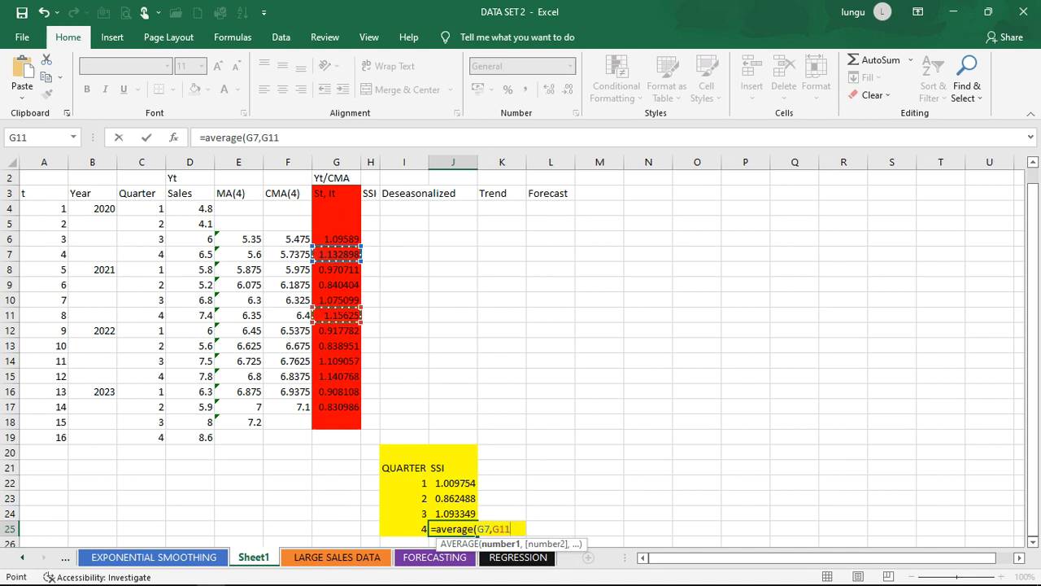
{"action": "left_click", "coordinate": [336, 376], "text": "ctrl"}
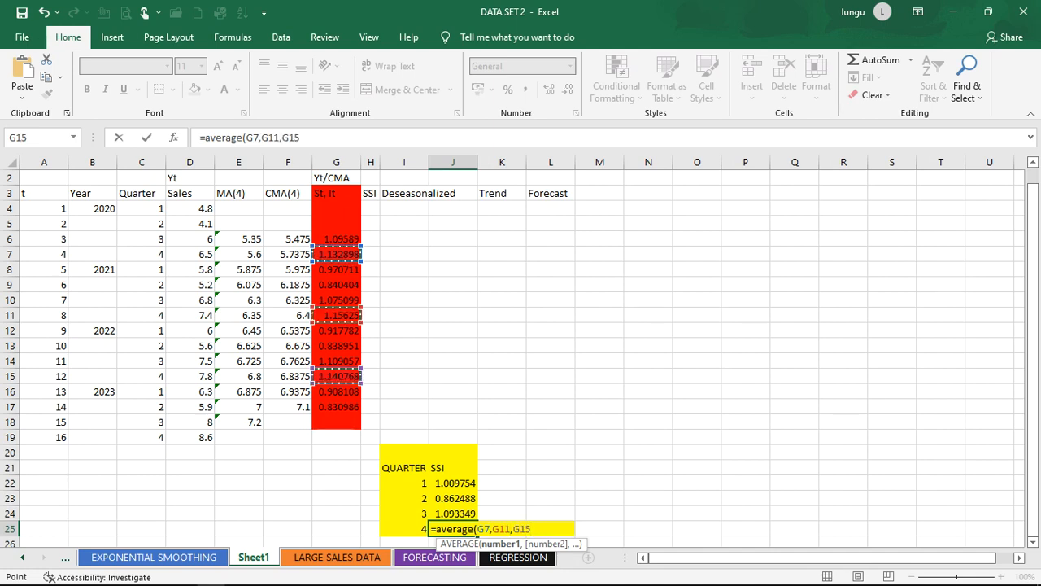
{"action": "type", "text": ")"}
{"action": "key", "text": "Return"}
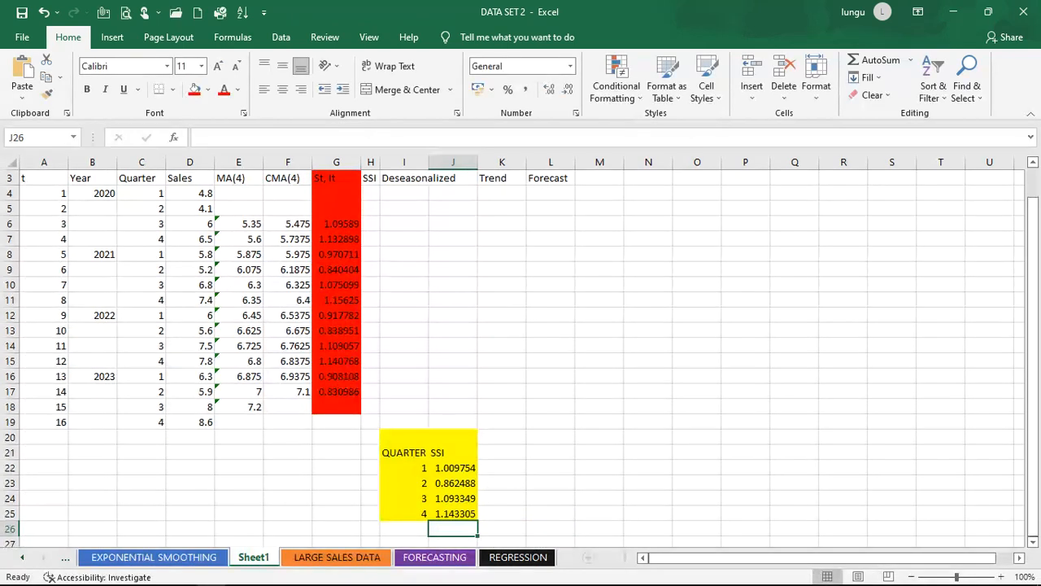
{"action": "scroll", "coordinate": [588, 466], "scroll_direction": "down", "scroll_amount": 1}
{"action": "left_click", "coordinate": [599, 467]}
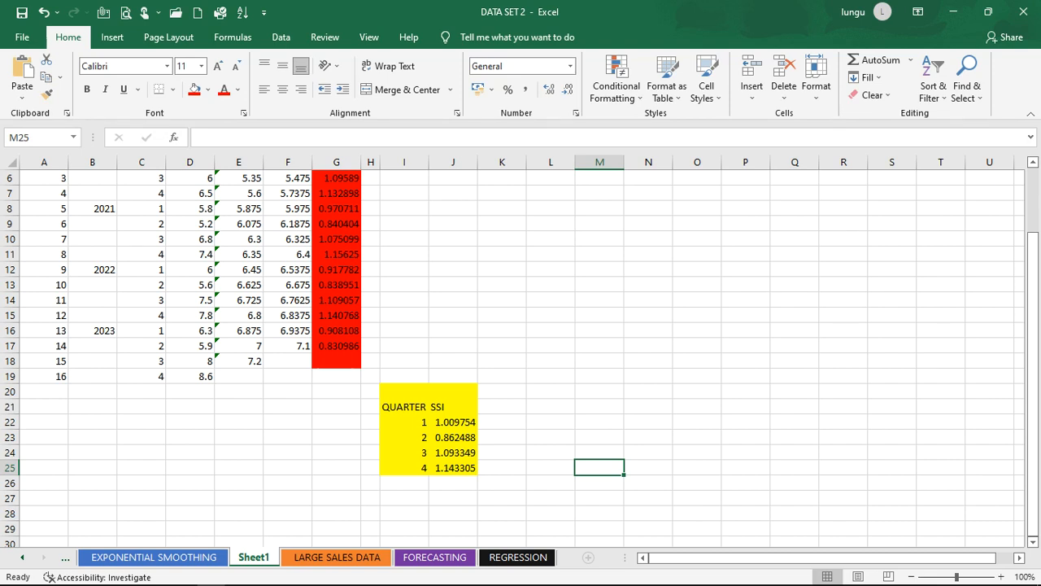
{"action": "scroll", "coordinate": [520, 350], "scroll_direction": "up", "scroll_amount": 2}
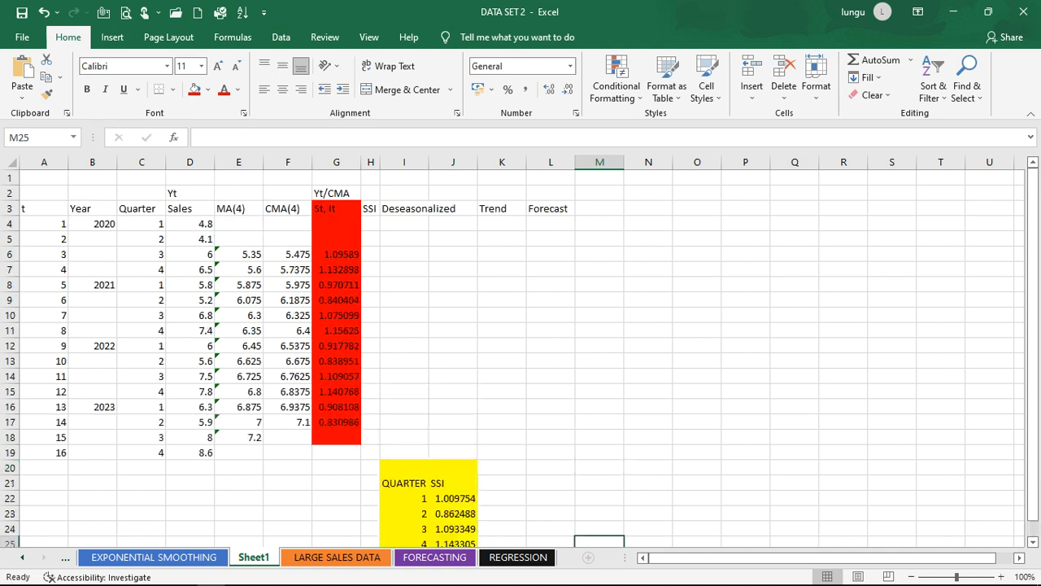
Try to copy the four quarterly SSI values from J22:J25 into the SSI column starting at H4, then undo it.
{"action": "scroll", "coordinate": [520, 350], "scroll_direction": "down", "scroll_amount": 1}
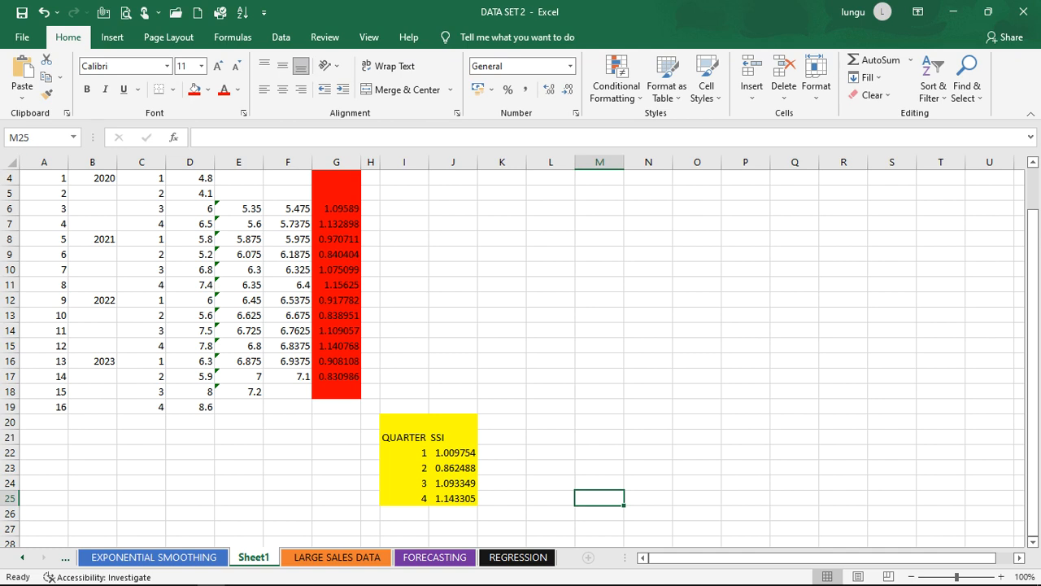
{"action": "left_click_drag", "start_coordinate": [453, 453], "coordinate": [453, 498]}
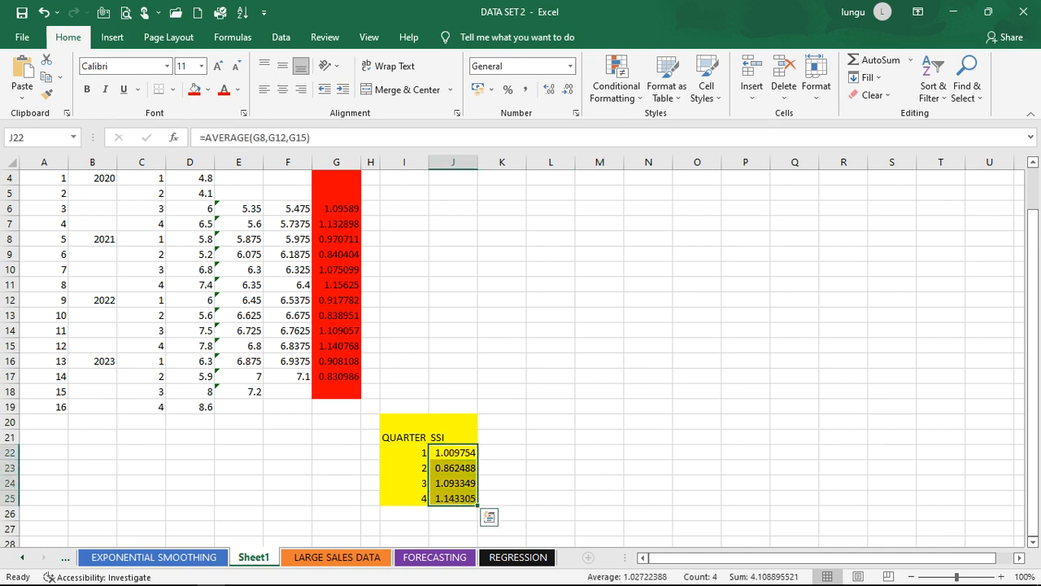
{"action": "key", "text": "ctrl+c"}
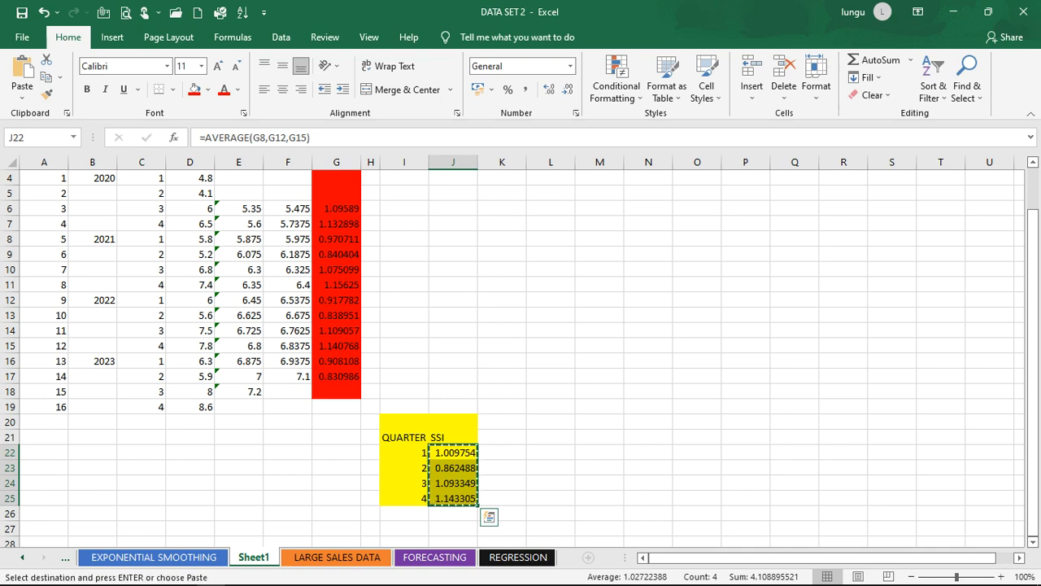
{"action": "scroll", "coordinate": [521, 350], "scroll_direction": "up", "scroll_amount": 1}
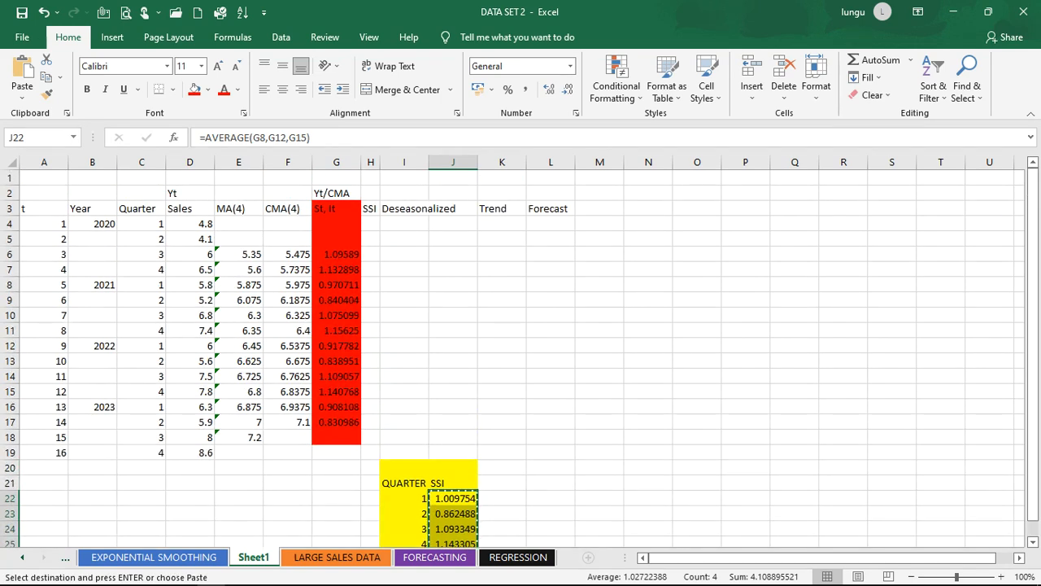
{"action": "left_click", "coordinate": [370, 223]}
{"action": "key", "text": "ctrl+v"}
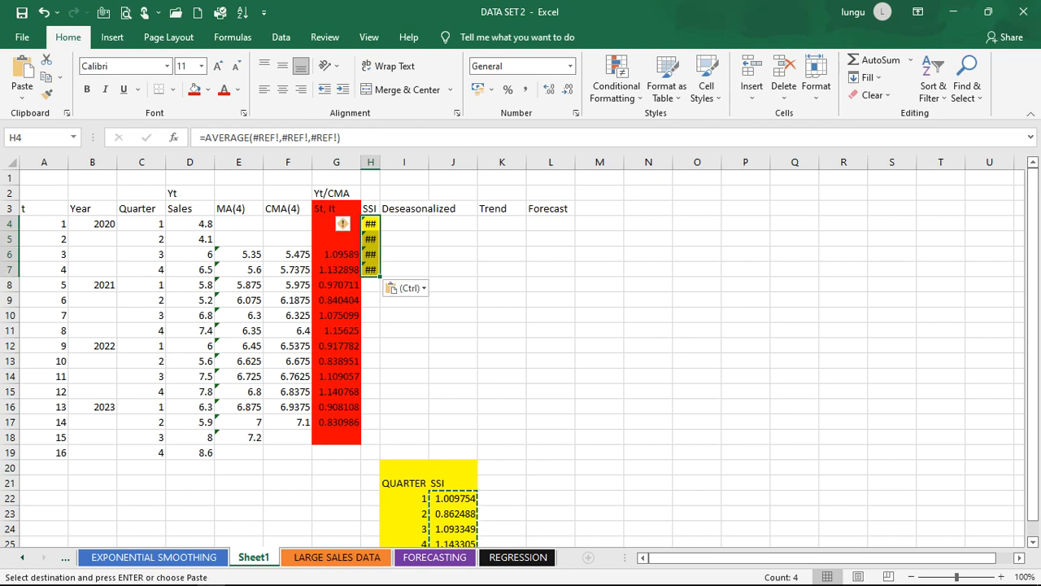
{"action": "double_click", "coordinate": [379, 162]}
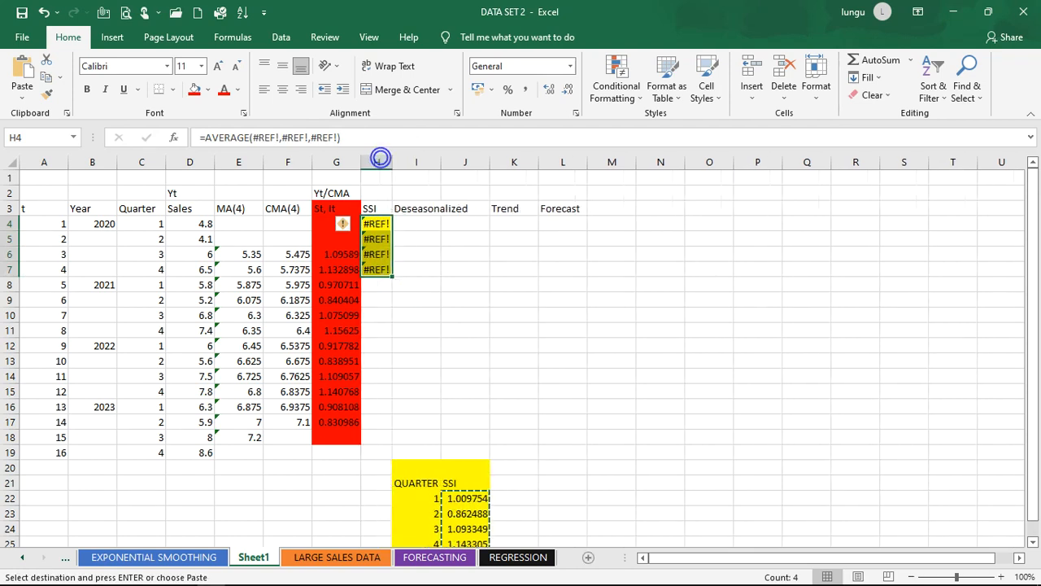
{"action": "scroll", "coordinate": [521, 350], "scroll_direction": "down", "scroll_amount": 1}
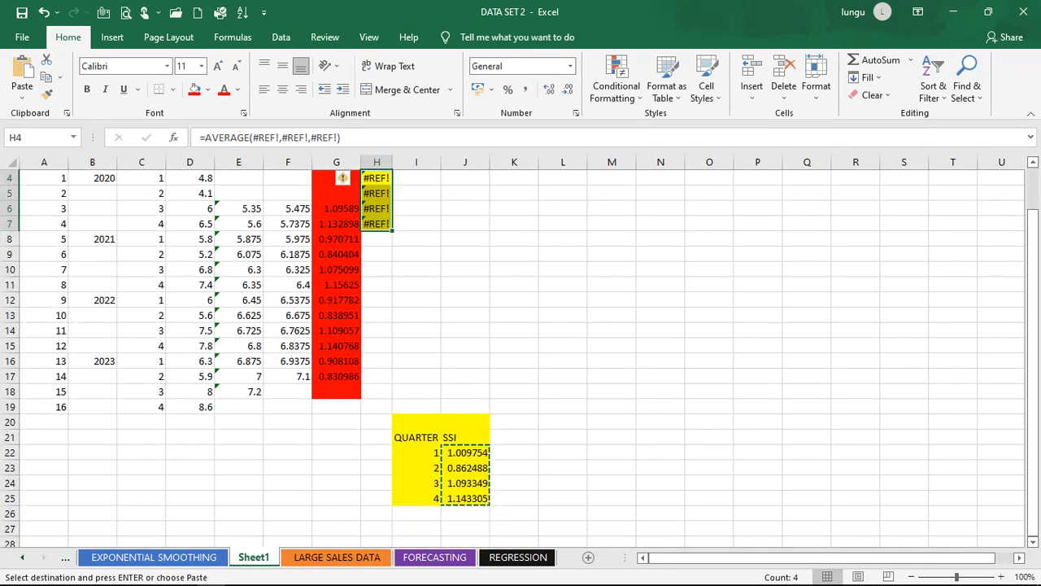
{"action": "scroll", "coordinate": [520, 349], "scroll_direction": "up", "scroll_amount": 1}
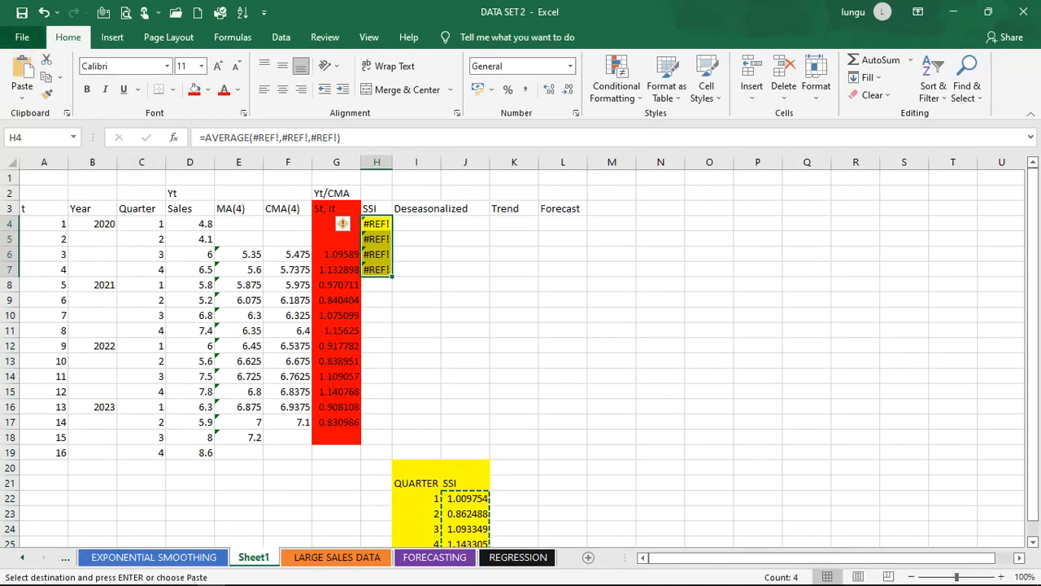
{"action": "left_click", "coordinate": [44, 12]}
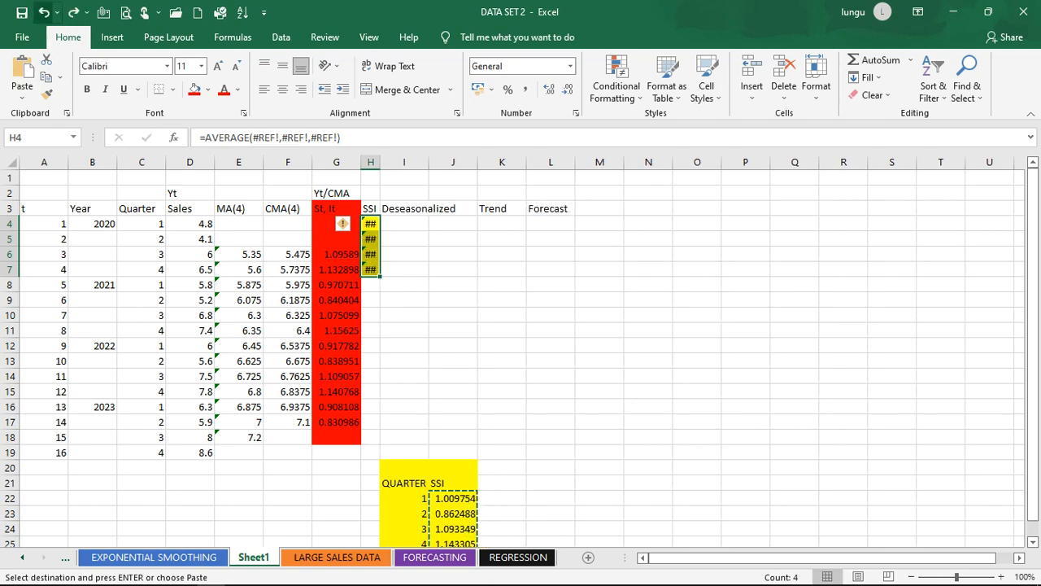
{"action": "left_click", "coordinate": [43, 12]}
Try to copy only the quarter 1 SSI from J22 into H4, then undo it.
{"action": "left_click", "coordinate": [458, 496]}
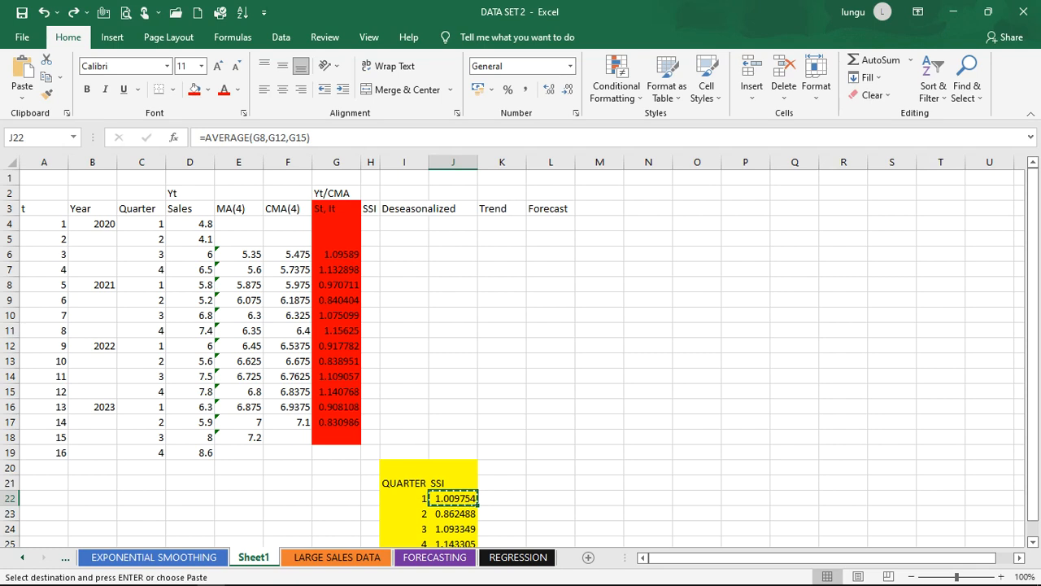
{"action": "left_click", "coordinate": [370, 223]}
{"action": "key", "text": "ctrl+v"}
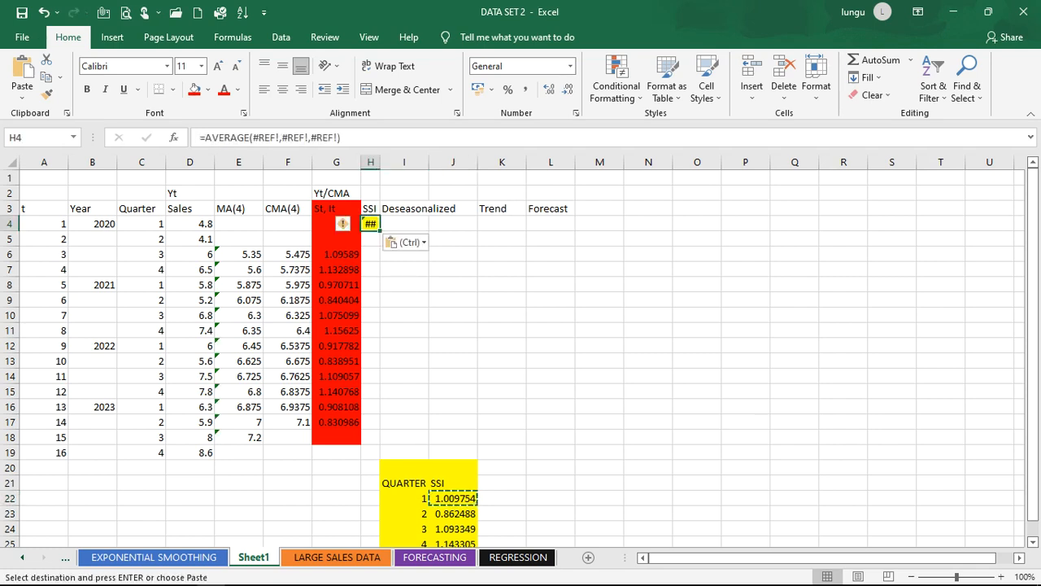
{"action": "double_click", "coordinate": [380, 162]}
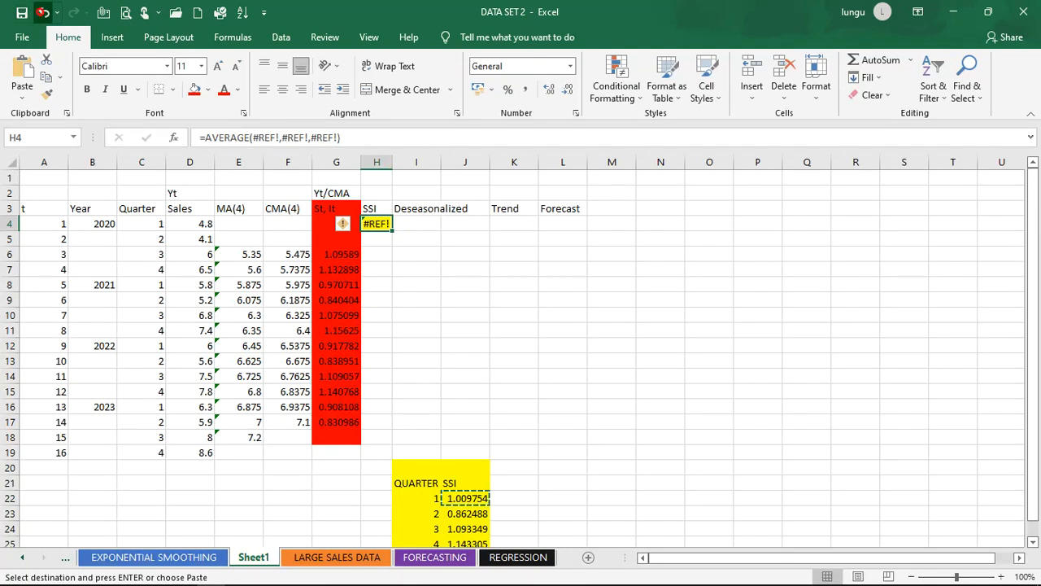
{"action": "left_click", "coordinate": [43, 12]}
{"action": "left_click", "coordinate": [43, 12]}
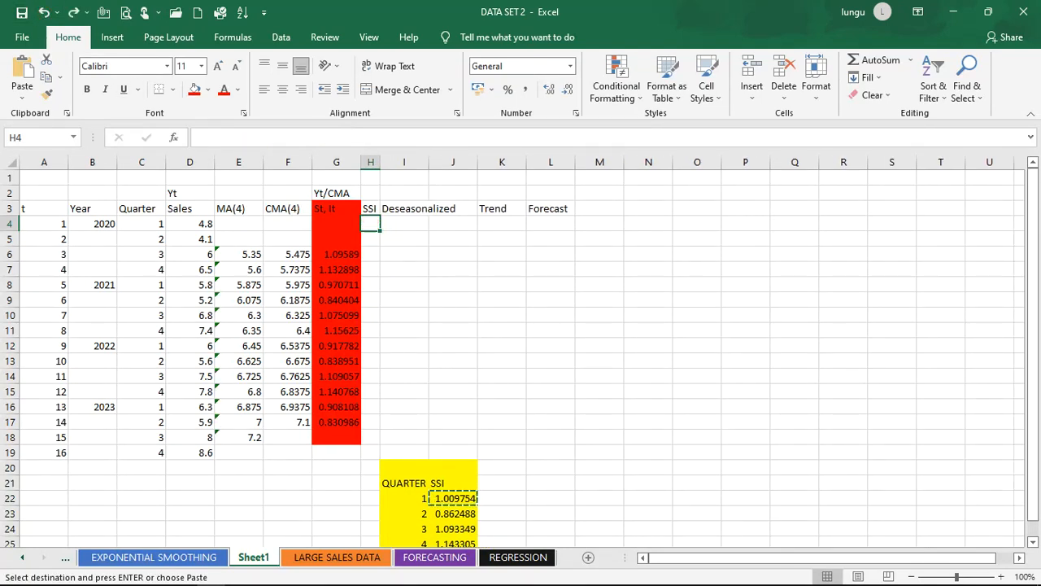
Enter 1.009754 as the SSI value in H4 and widen column H to fit it.
{"action": "type", "text": "1."}
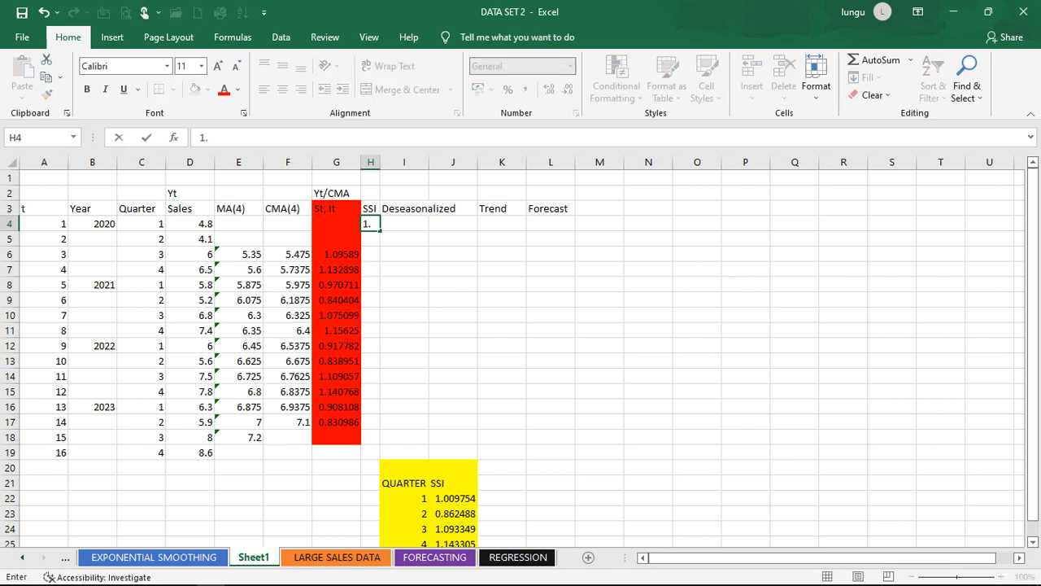
{"action": "type", "text": "009754"}
{"action": "left_click", "coordinate": [410, 254]}
{"action": "double_click", "coordinate": [379, 162]}
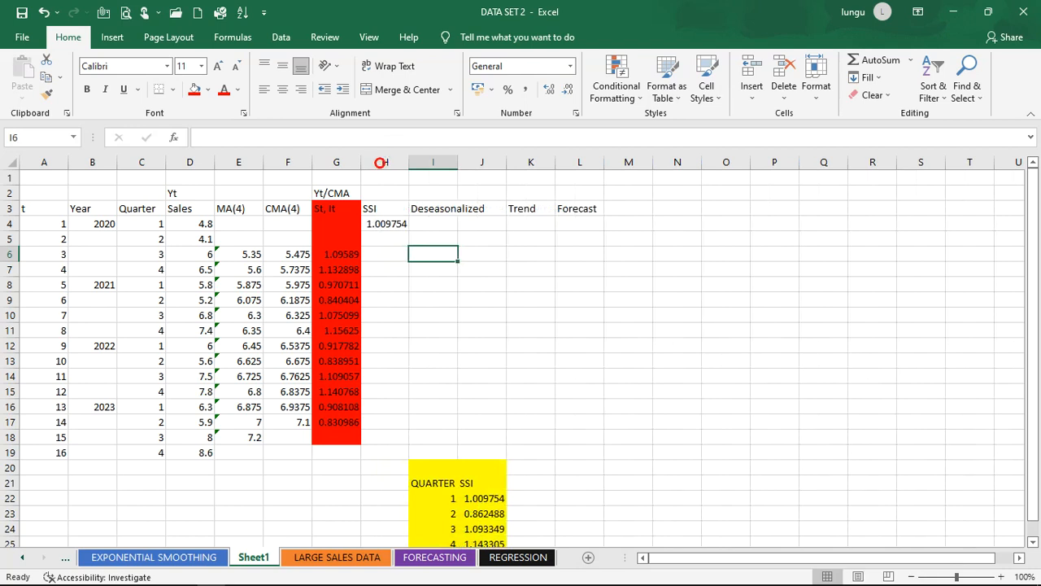
Enter the quarter 2 SSI value 0.862488 in H5.
{"action": "left_click", "coordinate": [382, 235]}
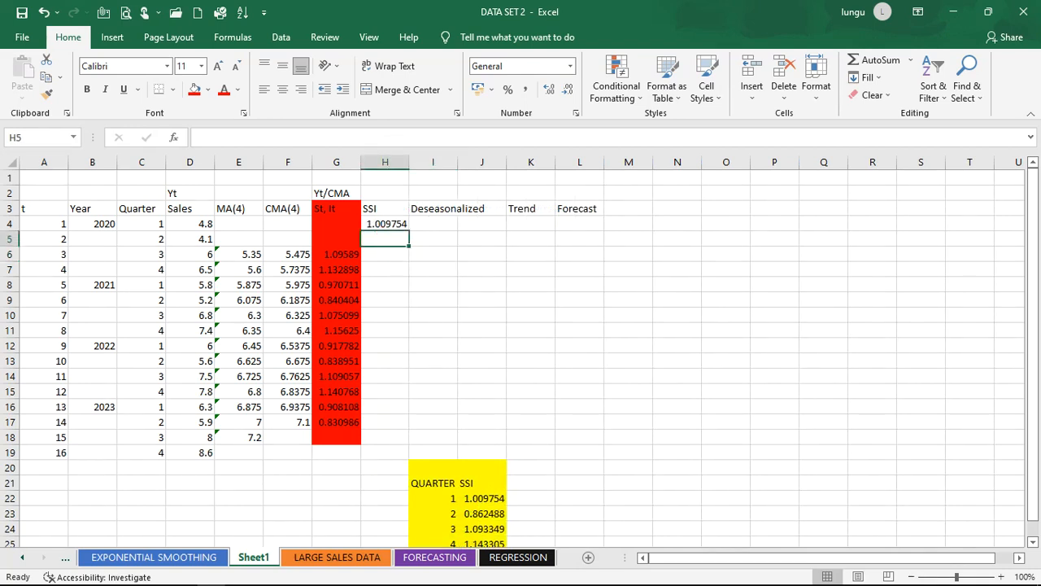
{"action": "type", "text": "0."}
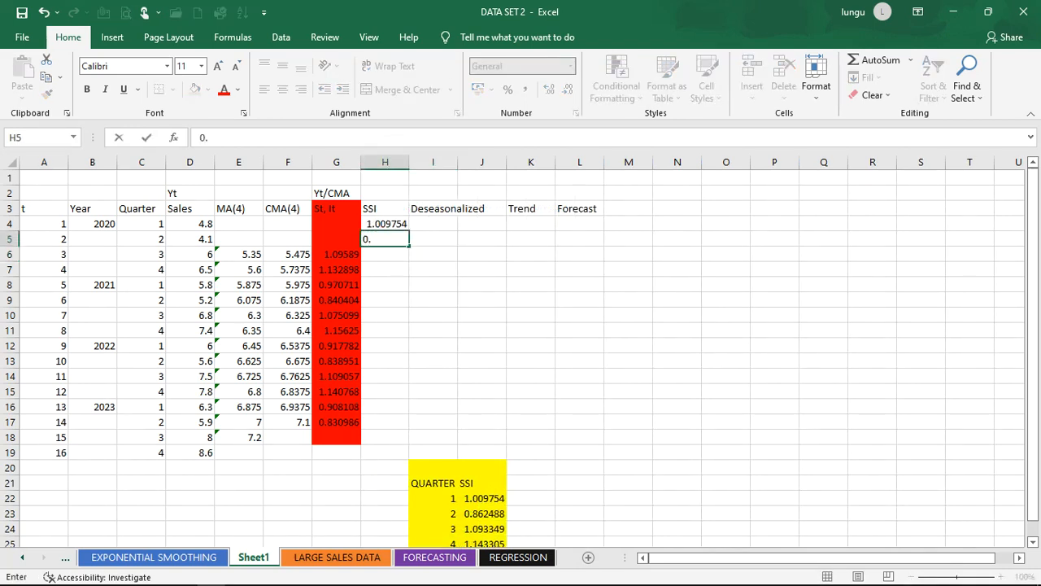
{"action": "type", "text": "8625"}
{"action": "key", "text": "BackSpace"}
{"action": "type", "text": "488"}
{"action": "key", "text": "Return"}
Enter the quarter 3 SSI value 1.093349 in H6.
{"action": "type", "text": "1."}
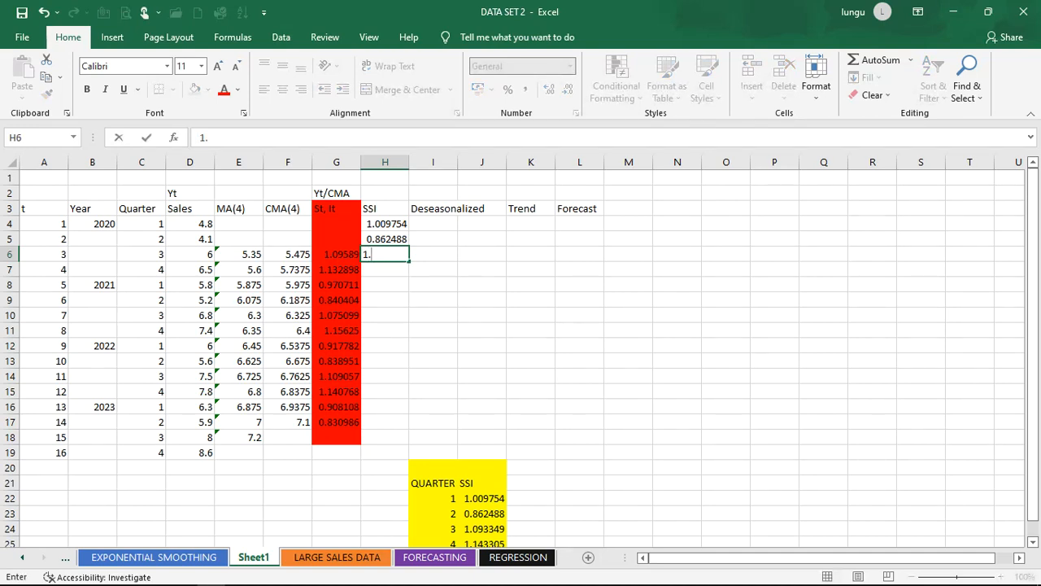
{"action": "type", "text": "093349"}
{"action": "scroll", "coordinate": [521, 81], "scroll_direction": "down", "scroll_amount": 3}
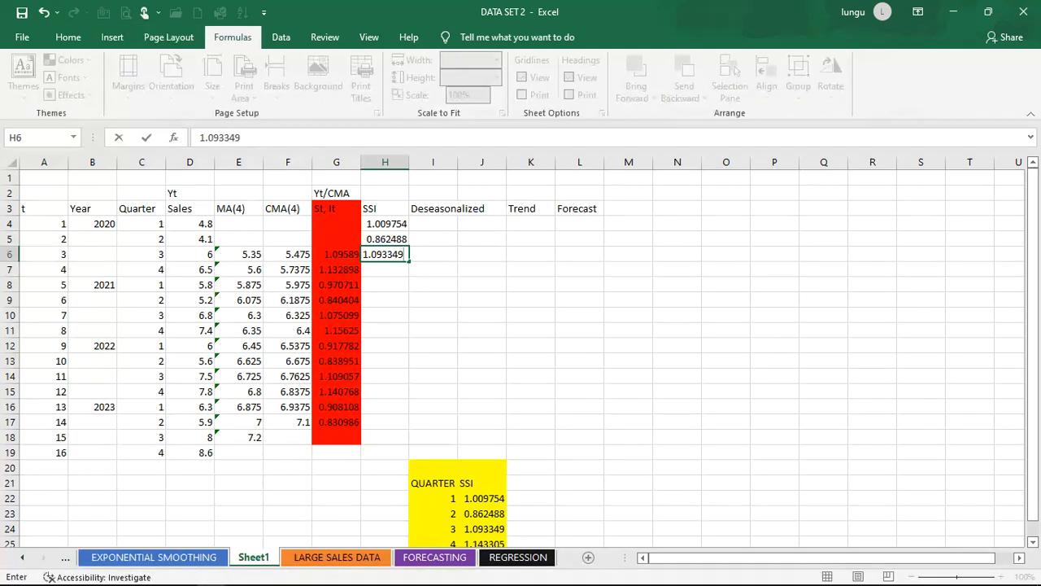
{"action": "scroll", "coordinate": [520, 82], "scroll_direction": "up", "scroll_amount": 3}
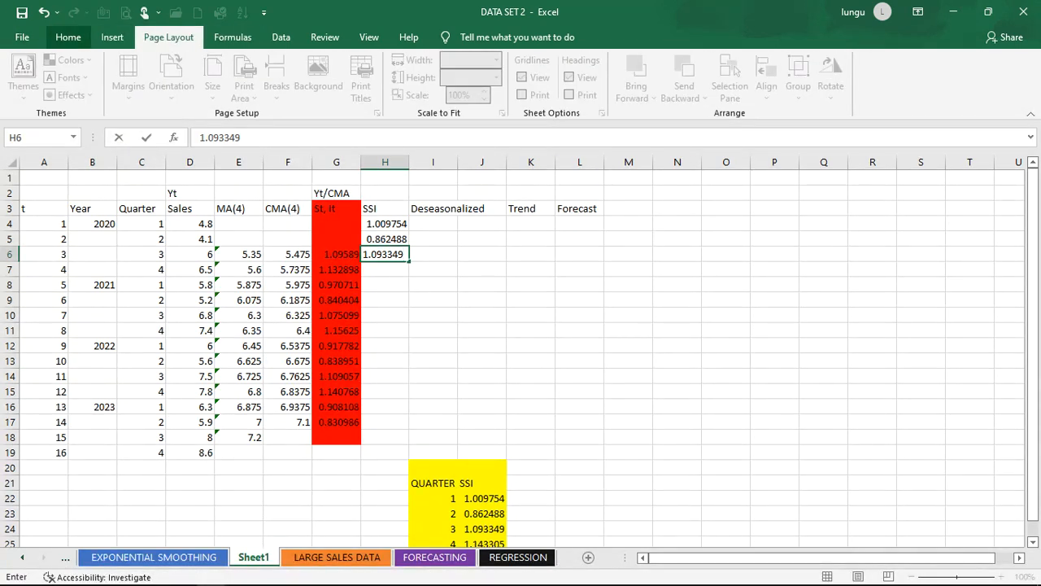
{"action": "left_click", "coordinate": [496, 360]}
Enter the quarter 4 SSI value 1.143305 in H7.
{"action": "left_click", "coordinate": [400, 272]}
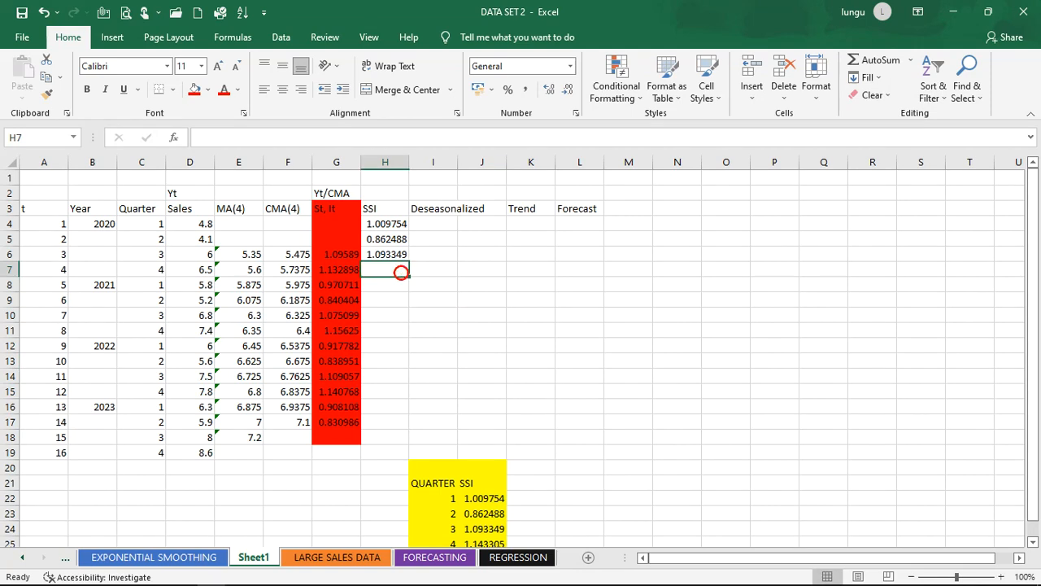
{"action": "scroll", "coordinate": [399, 272], "scroll_direction": "down", "scroll_amount": 1}
{"action": "type", "text": "1.14"}
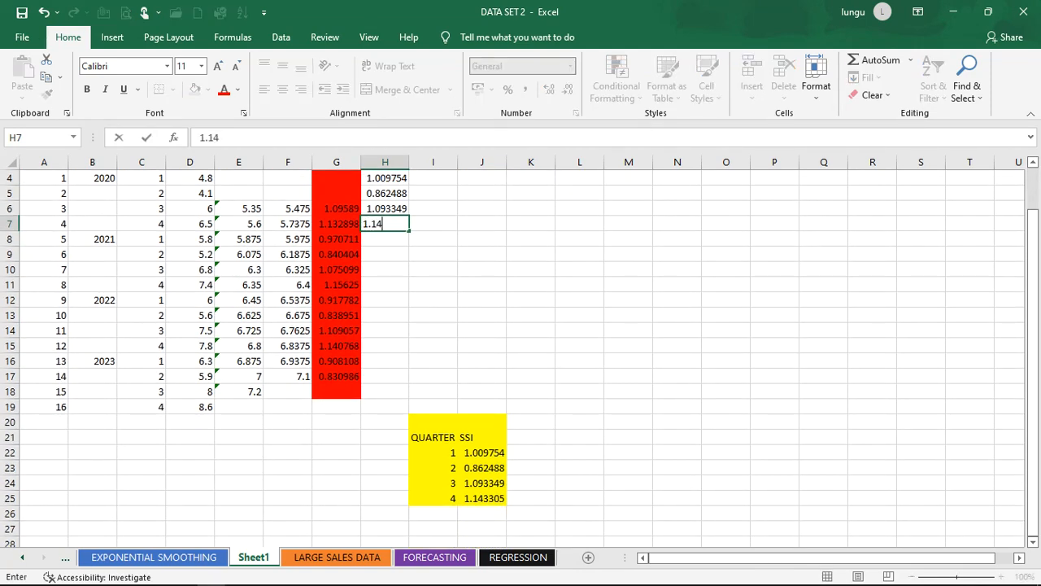
{"action": "type", "text": "3305"}
{"action": "left_click", "coordinate": [474, 269]}
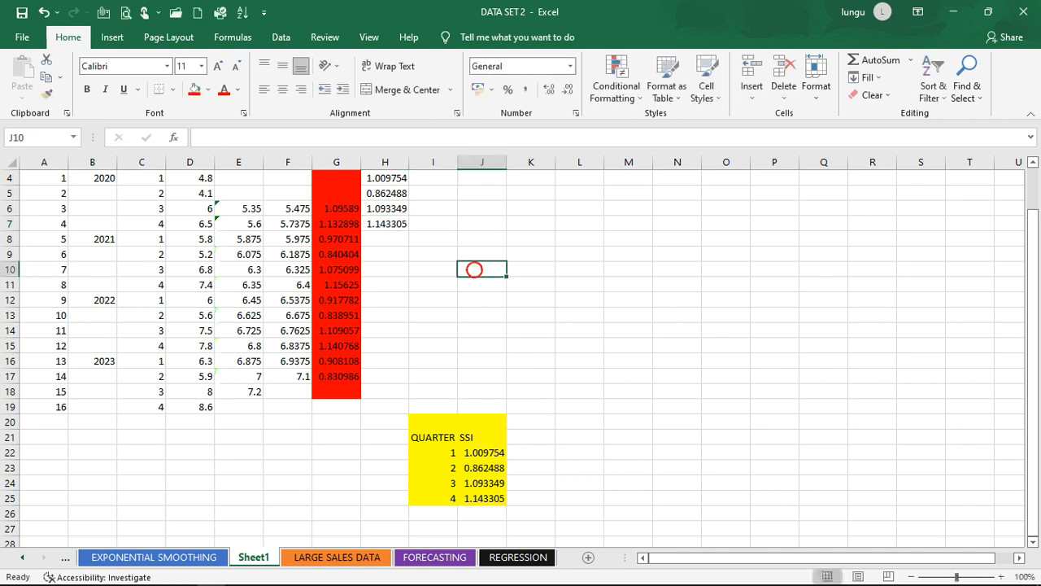
Copy the four SSI values in H4:H7 into the 2021, 2022 and 2023 rows, starting at H8, H12 and H16.
{"action": "scroll", "coordinate": [474, 270], "scroll_direction": "up", "scroll_amount": 1}
{"action": "left_click_drag", "start_coordinate": [385, 223], "coordinate": [386, 269]}
{"action": "key", "text": "ctrl+c"}
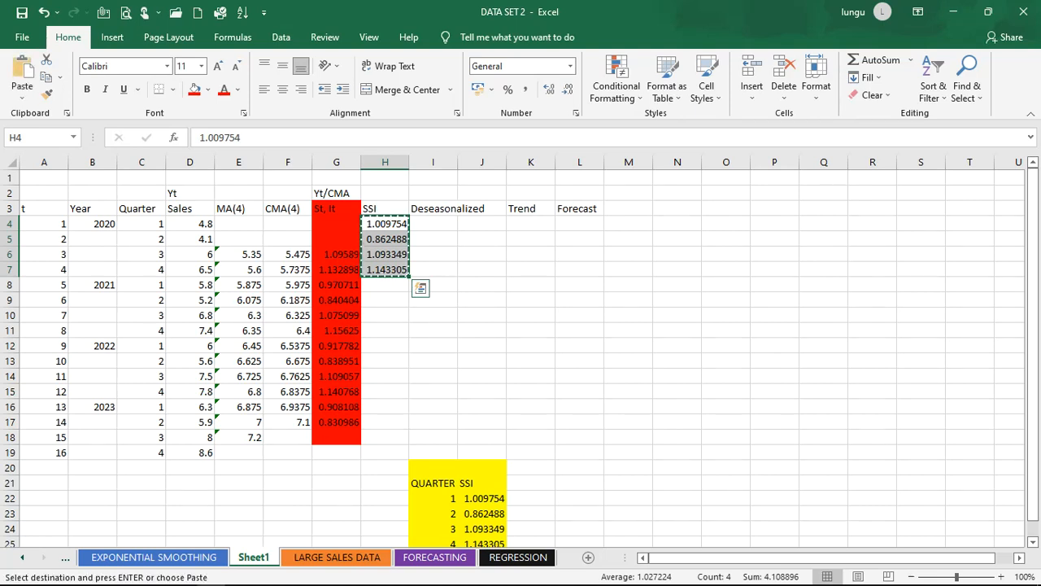
{"action": "left_click", "coordinate": [373, 286]}
{"action": "key", "text": "ctrl+v"}
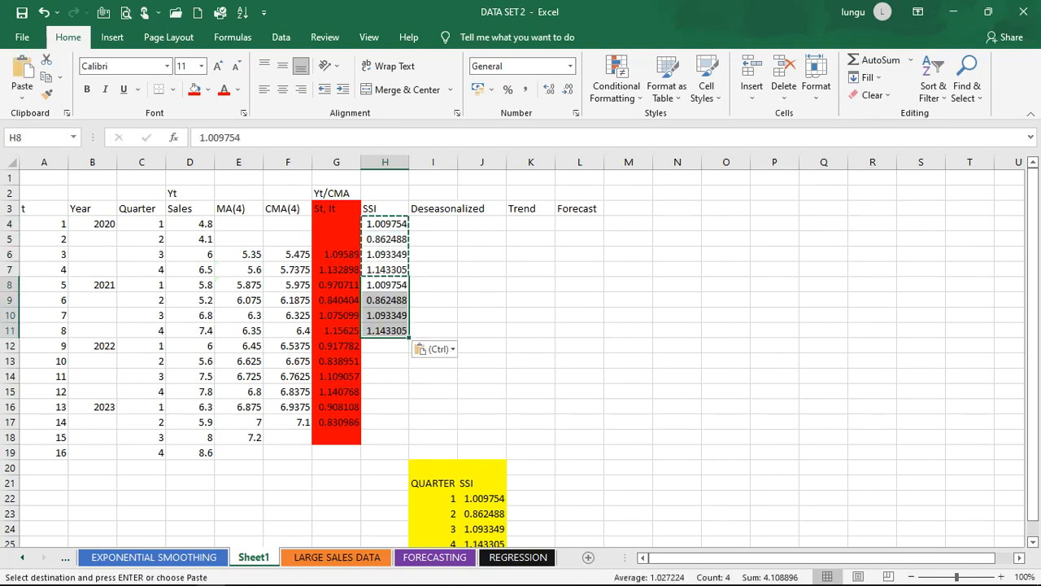
{"action": "left_click", "coordinate": [374, 345]}
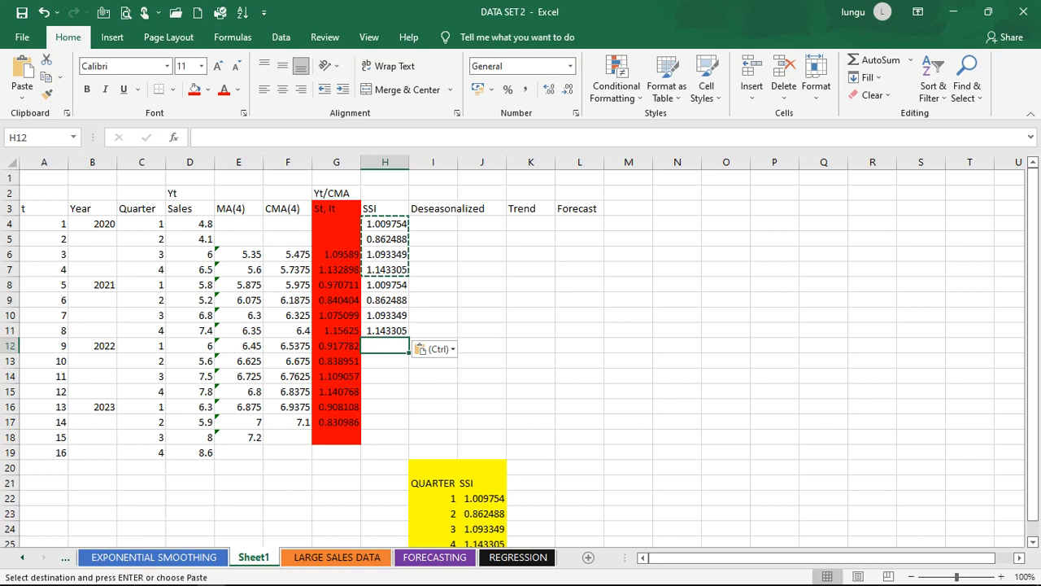
{"action": "key", "text": "ctrl+v"}
{"action": "left_click", "coordinate": [380, 406]}
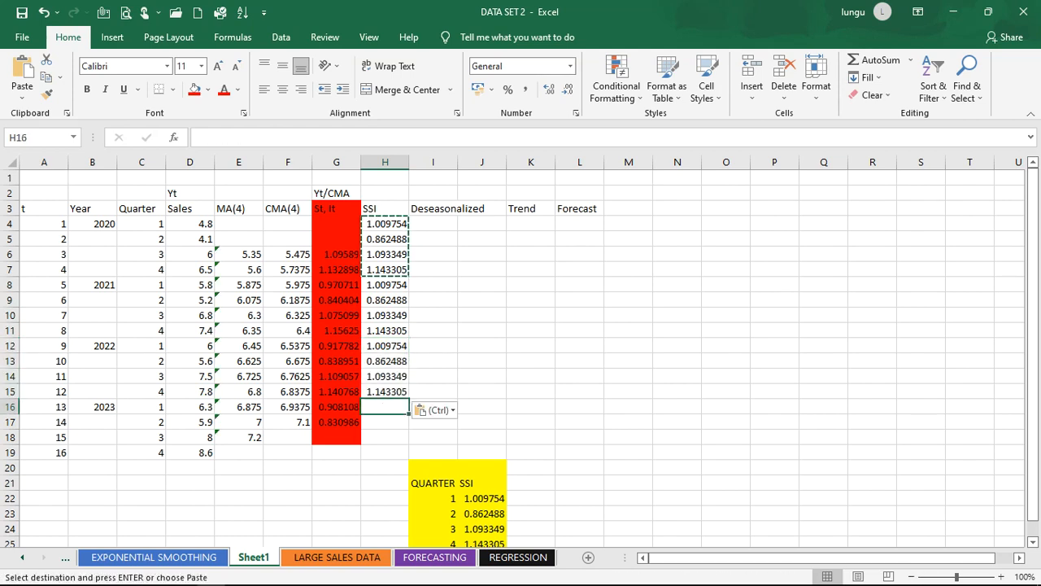
{"action": "key", "text": "ctrl+v"}
{"action": "left_click", "coordinate": [732, 406]}
{"action": "scroll", "coordinate": [727, 407], "scroll_direction": "down", "scroll_amount": 3}
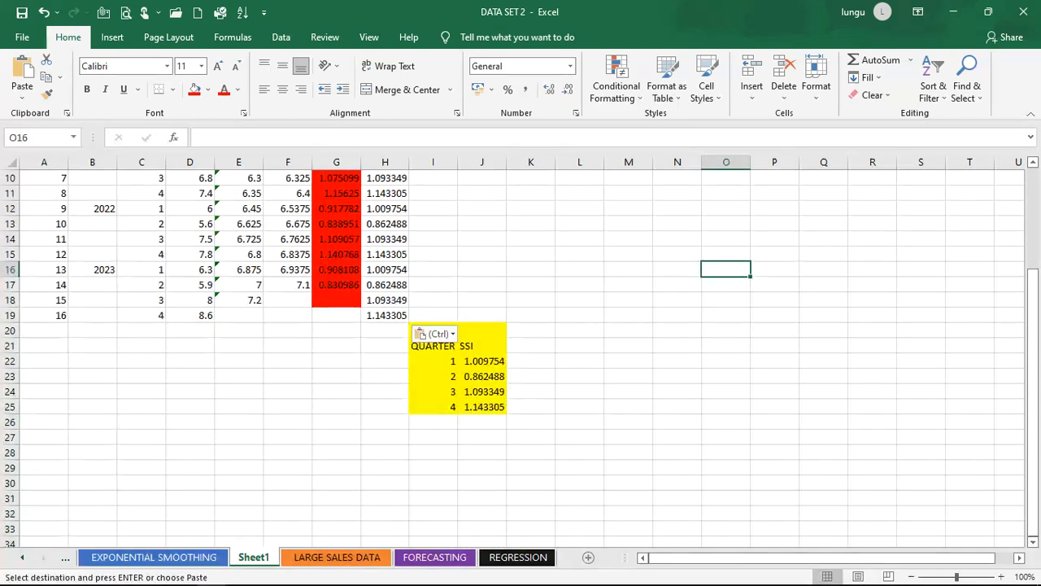
{"action": "left_click", "coordinate": [580, 360]}
{"action": "scroll", "coordinate": [579, 360], "scroll_direction": "up", "scroll_amount": 3}
{"action": "left_click", "coordinate": [493, 284]}
{"action": "double_click", "coordinate": [453, 230]}
{"action": "left_click", "coordinate": [382, 238]}
{"action": "double_click", "coordinate": [382, 239]}
{"action": "left_click", "coordinate": [431, 269]}
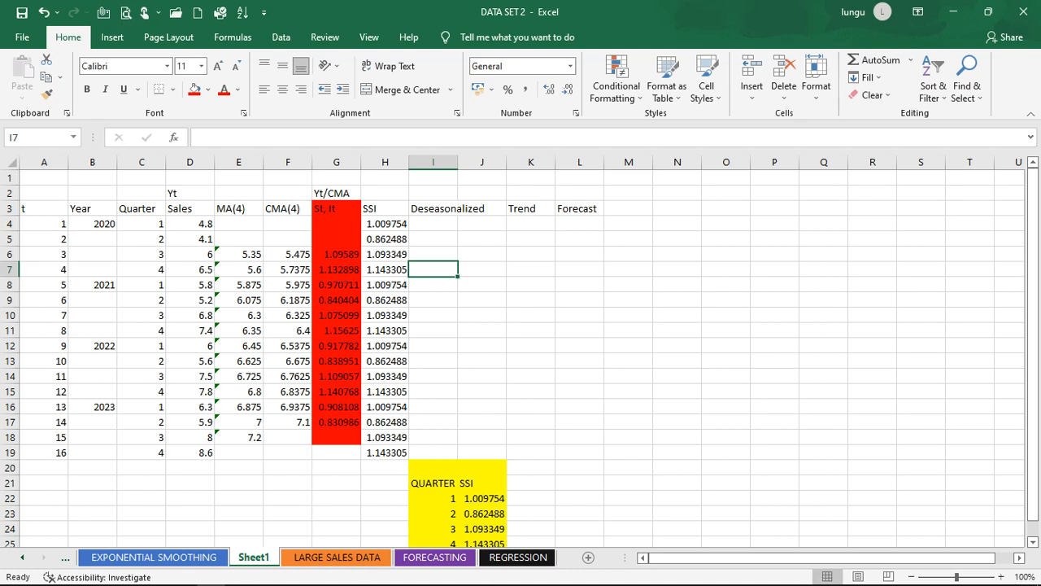
{"action": "key", "text": "Down"}
{"action": "key", "text": "Down"}
{"action": "key", "text": "Down"}
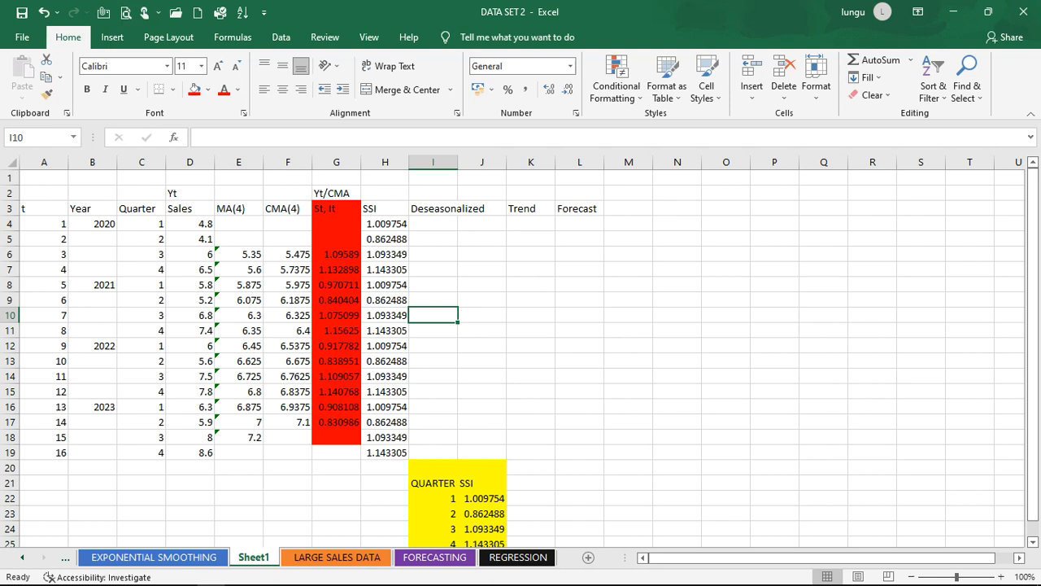
{"action": "left_click", "coordinate": [153, 363]}
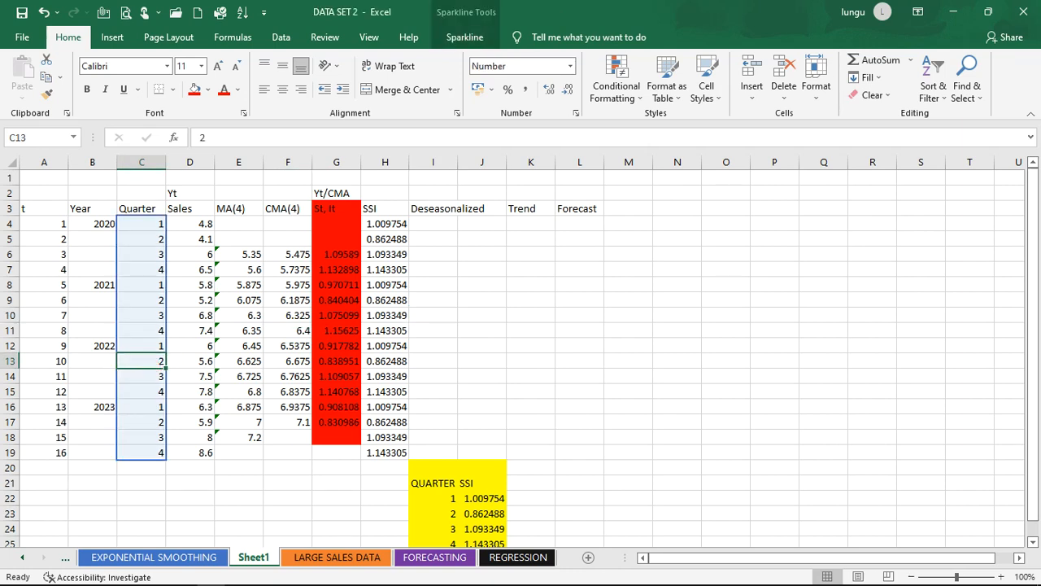
Auto-fit the width of column I to its Deseasonalized heading.
{"action": "left_click", "coordinate": [431, 360]}
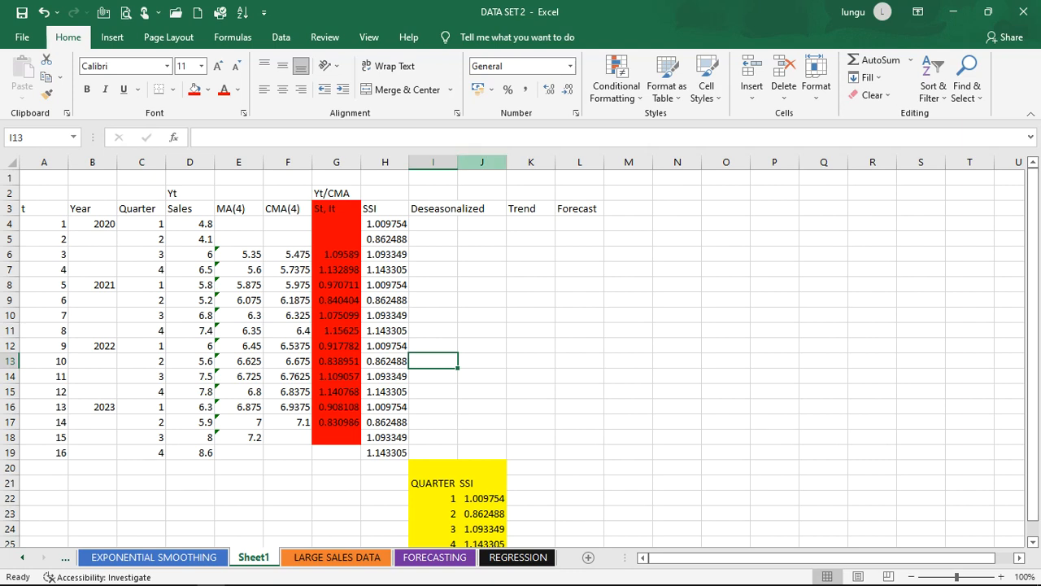
{"action": "double_click", "coordinate": [458, 166]}
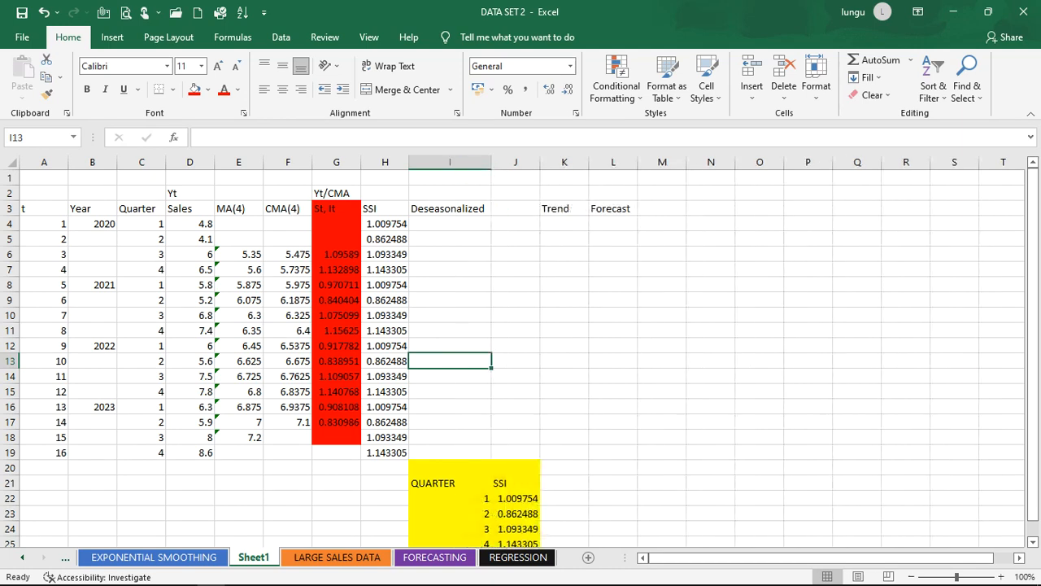
{"action": "left_click", "coordinate": [621, 295]}
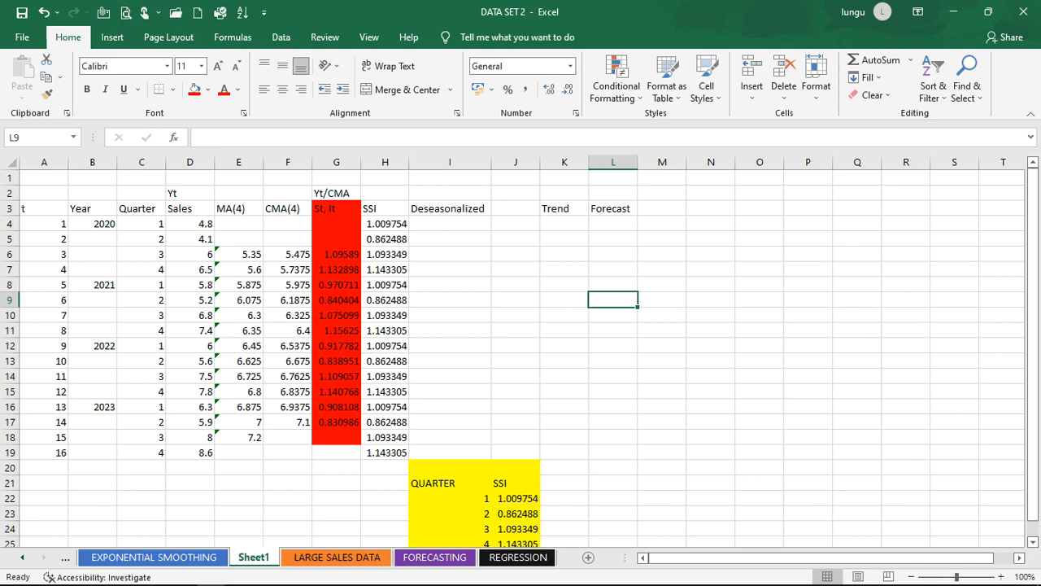
{"action": "left_click", "coordinate": [174, 558]}
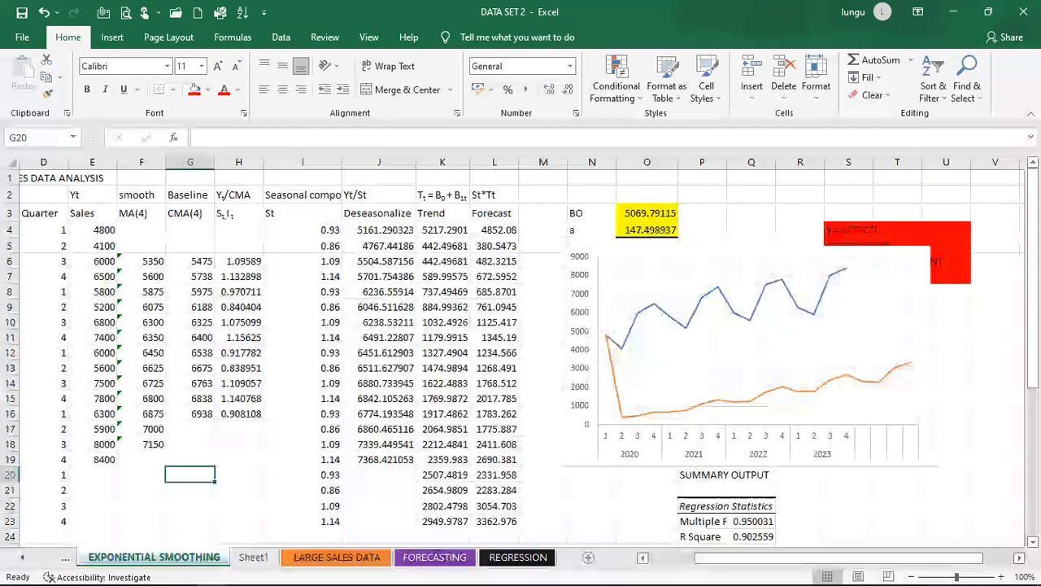
{"action": "left_click", "coordinate": [336, 558]}
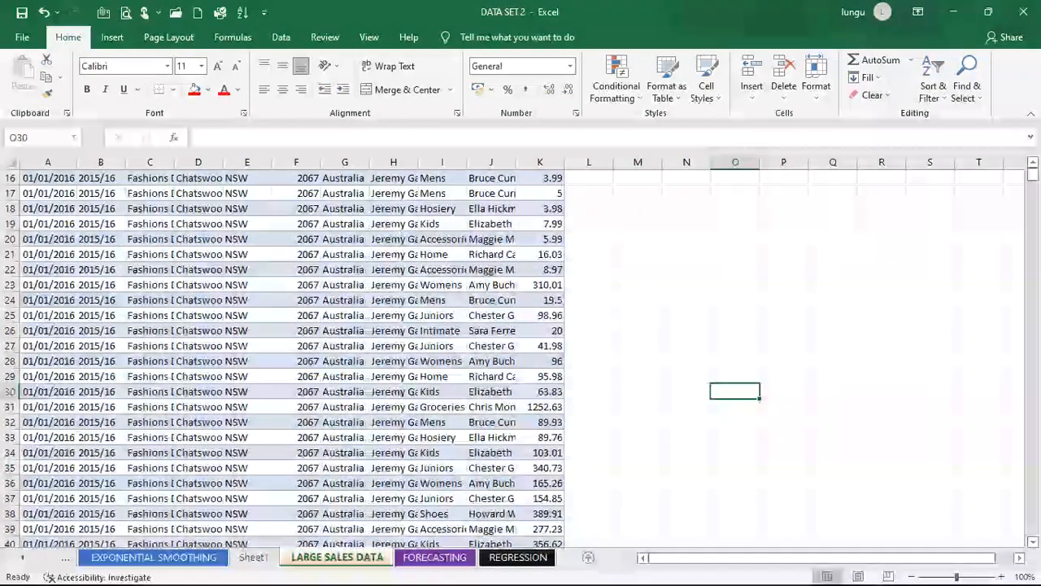
{"action": "left_click", "coordinate": [266, 558]}
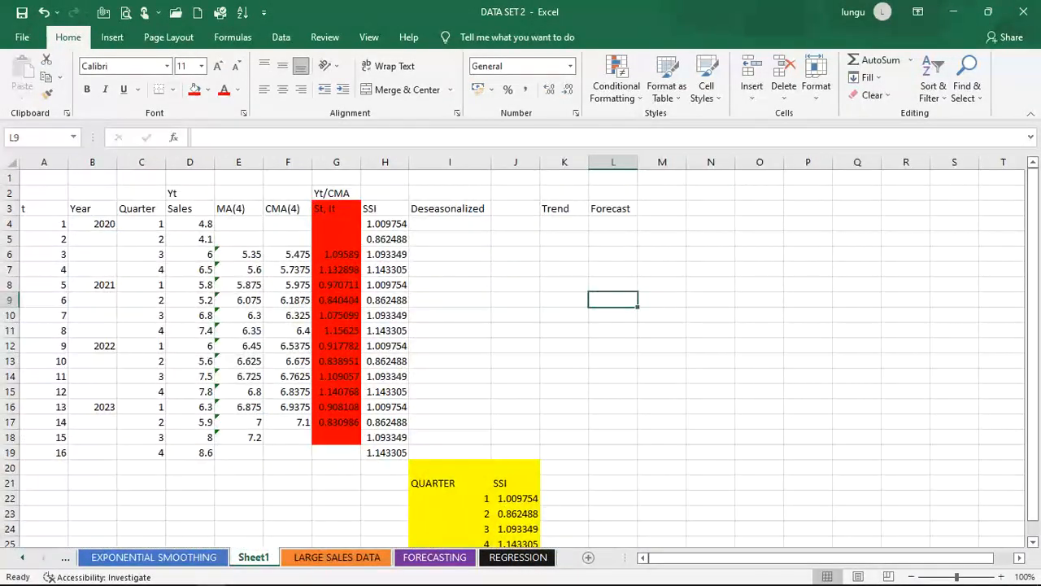
{"action": "left_click", "coordinate": [449, 224]}
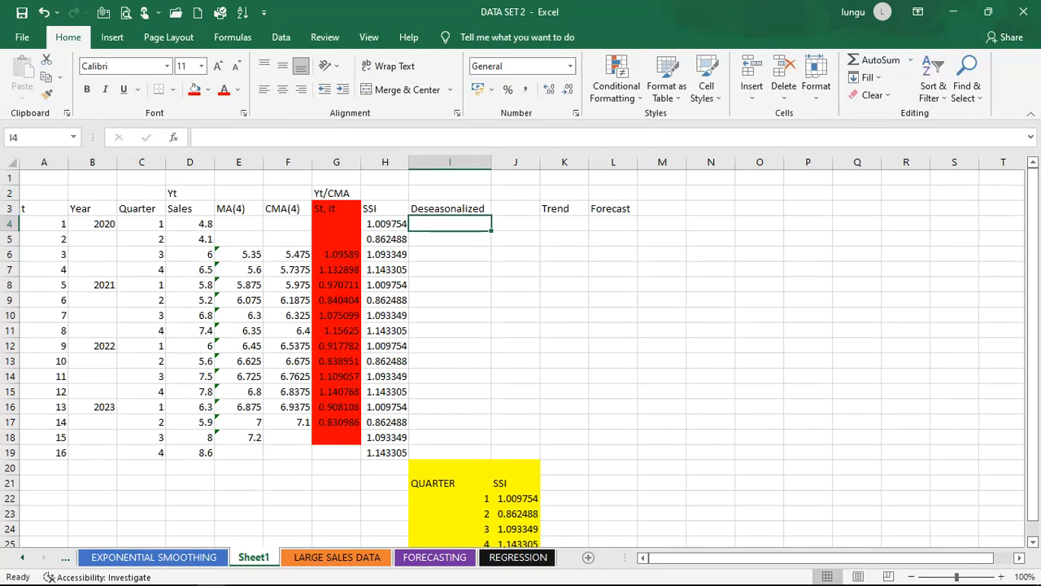
{"action": "type", "text": "="}
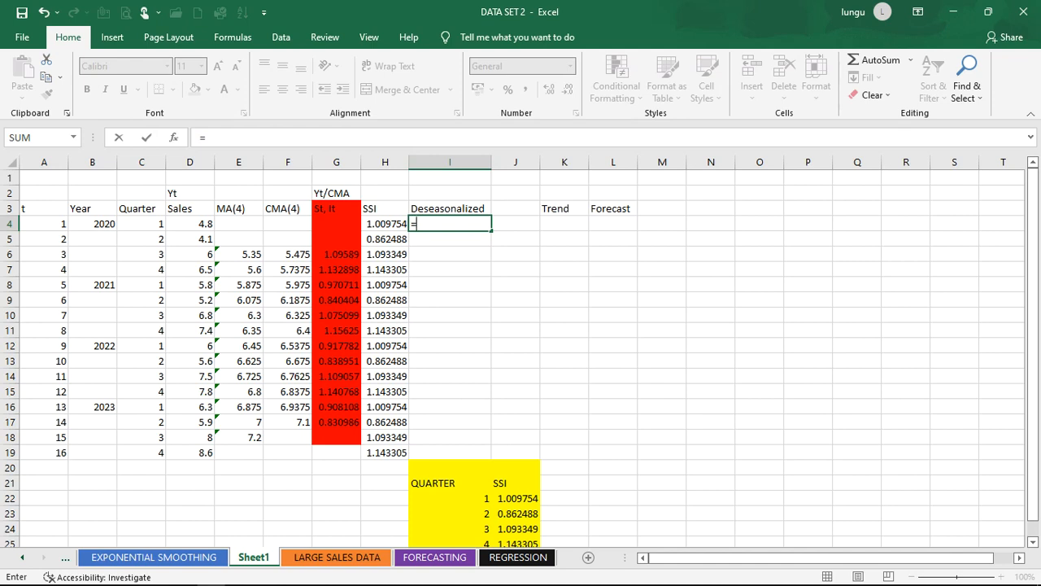
Switch to Microsoft Whiteboard and erase the old red drawing from the board.
{"action": "mouse_move", "coordinate": [183, 584]}
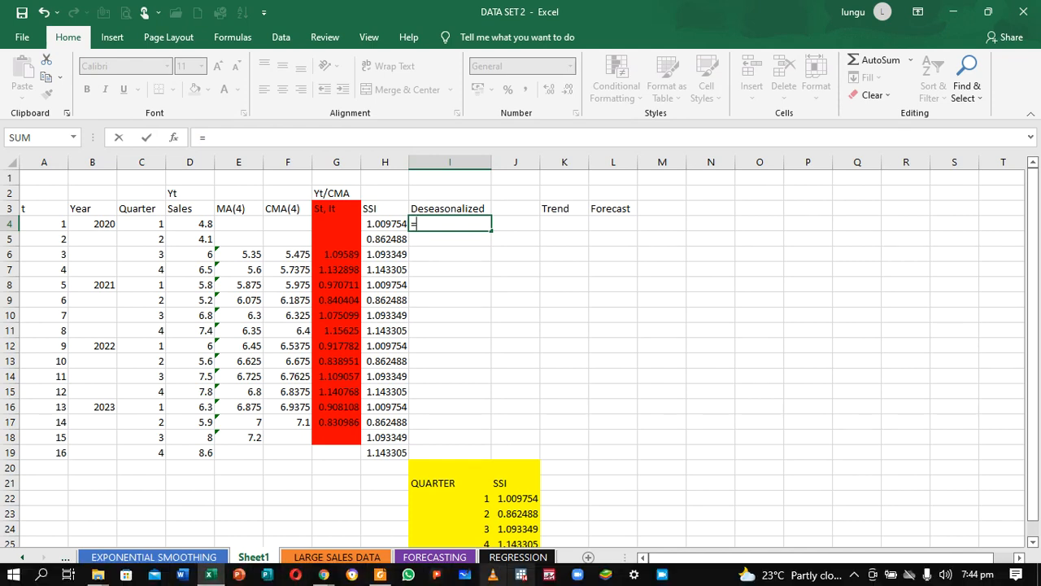
{"action": "left_click", "coordinate": [464, 574]}
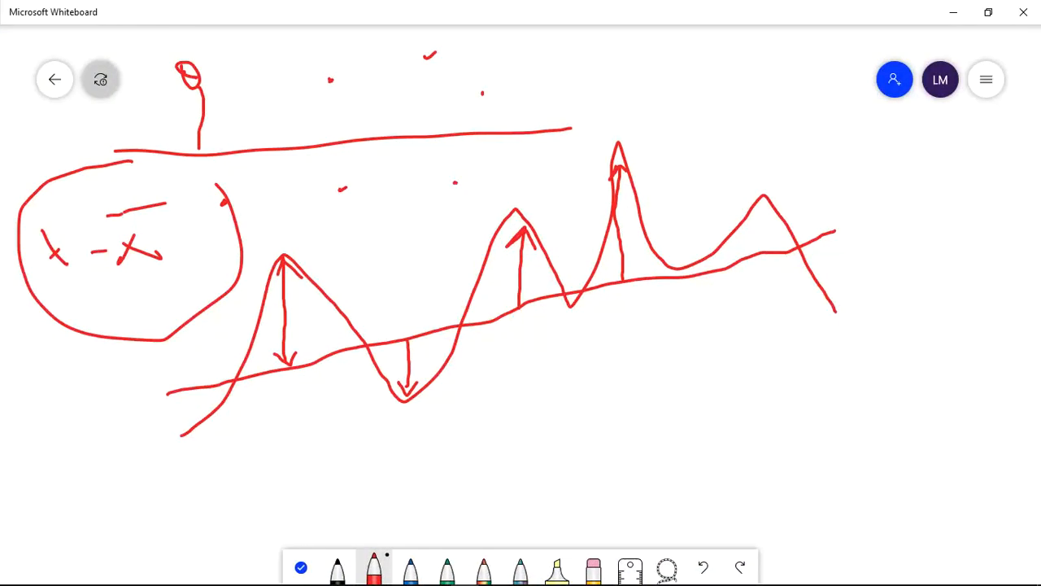
{"action": "left_click", "coordinate": [593, 570]}
{"action": "mouse_move", "coordinate": [309, 352]}
{"action": "left_mouse_down"}
{"action": "mouse_move", "coordinate": [407, 251]}
{"action": "mouse_move", "coordinate": [177, 279]}
{"action": "mouse_move", "coordinate": [274, 77]}
{"action": "mouse_move", "coordinate": [333, 135]}
{"action": "mouse_move", "coordinate": [212, 402]}
{"action": "mouse_move", "coordinate": [898, 159]}
{"action": "mouse_move", "coordinate": [667, 100]}
{"action": "mouse_move", "coordinate": [818, 333]}
{"action": "left_mouse_up"}
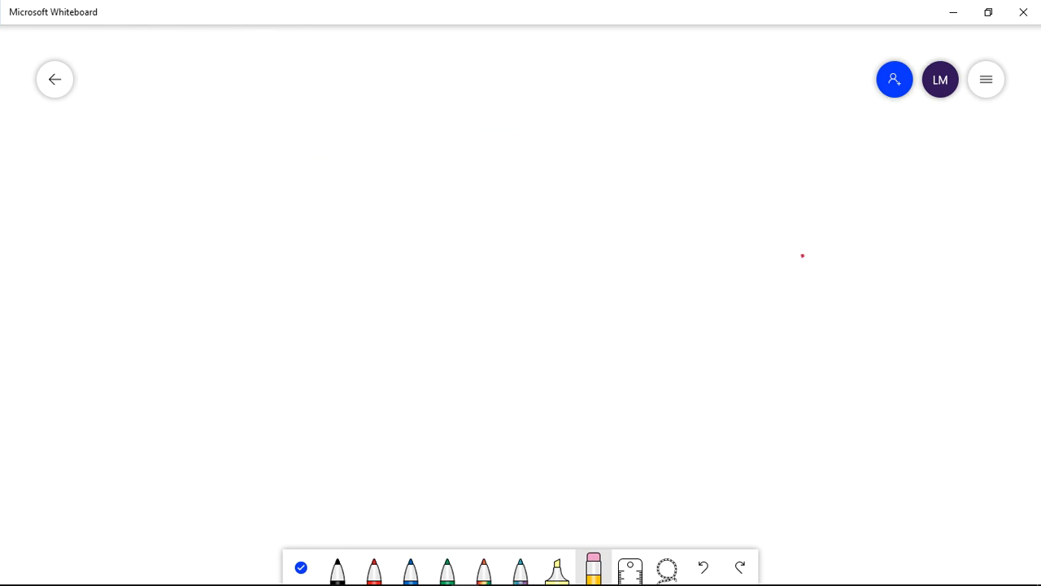
Handwrite the model equation Tt = T C S I in black ink near the top of the board.
{"action": "left_click", "coordinate": [332, 563]}
{"action": "mouse_move", "coordinate": [142, 97]}
{"action": "left_mouse_down"}
{"action": "mouse_move", "coordinate": [171, 97]}
{"action": "mouse_move", "coordinate": [163, 130]}
{"action": "left_mouse_up"}
{"action": "mouse_move", "coordinate": [140, 96]}
{"action": "left_mouse_down"}
{"action": "mouse_move", "coordinate": [191, 90]}
{"action": "mouse_move", "coordinate": [197, 130]}
{"action": "mouse_move", "coordinate": [212, 137]}
{"action": "mouse_move", "coordinate": [233, 119]}
{"action": "left_mouse_up"}
{"action": "left_click_drag", "start_coordinate": [242, 103], "coordinate": [266, 102]}
{"action": "left_click_drag", "start_coordinate": [236, 138], "coordinate": [271, 129]}
{"action": "mouse_move", "coordinate": [290, 81]}
{"action": "left_mouse_down"}
{"action": "mouse_move", "coordinate": [342, 73]}
{"action": "mouse_move", "coordinate": [294, 150]}
{"action": "left_mouse_up"}
{"action": "left_click_drag", "start_coordinate": [387, 105], "coordinate": [351, 118]}
{"action": "mouse_move", "coordinate": [445, 82]}
{"action": "left_mouse_down"}
{"action": "mouse_move", "coordinate": [422, 84]}
{"action": "mouse_move", "coordinate": [420, 111]}
{"action": "left_mouse_up"}
{"action": "left_click_drag", "start_coordinate": [482, 88], "coordinate": [481, 118]}
{"action": "left_click_drag", "start_coordinate": [489, 78], "coordinate": [479, 77]}
{"action": "left_click_drag", "start_coordinate": [494, 117], "coordinate": [477, 119]}
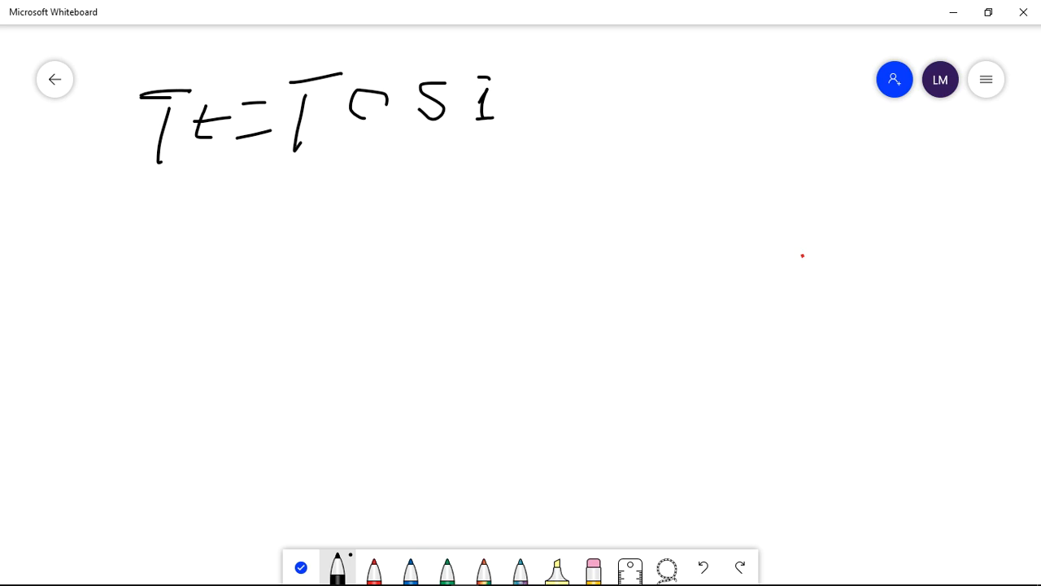
Bracket T C S I, circle its S, draw a division line with S beneath, and strike out both S terms.
{"action": "mouse_move", "coordinate": [404, 102]}
{"action": "left_mouse_down"}
{"action": "mouse_move", "coordinate": [418, 138]}
{"action": "mouse_move", "coordinate": [468, 83]}
{"action": "mouse_move", "coordinate": [413, 86]}
{"action": "left_mouse_up"}
{"action": "left_click_drag", "start_coordinate": [499, 46], "coordinate": [521, 118]}
{"action": "left_click_drag", "start_coordinate": [287, 76], "coordinate": [283, 152]}
{"action": "left_click_drag", "start_coordinate": [584, 106], "coordinate": [321, 230]}
{"action": "mouse_move", "coordinate": [523, 173]}
{"action": "left_mouse_down"}
{"action": "mouse_move", "coordinate": [506, 204]}
{"action": "mouse_move", "coordinate": [514, 214]}
{"action": "mouse_move", "coordinate": [533, 185]}
{"action": "left_mouse_up"}
{"action": "left_click_drag", "start_coordinate": [422, 130], "coordinate": [474, 73]}
{"action": "left_click_drag", "start_coordinate": [493, 221], "coordinate": [535, 162]}
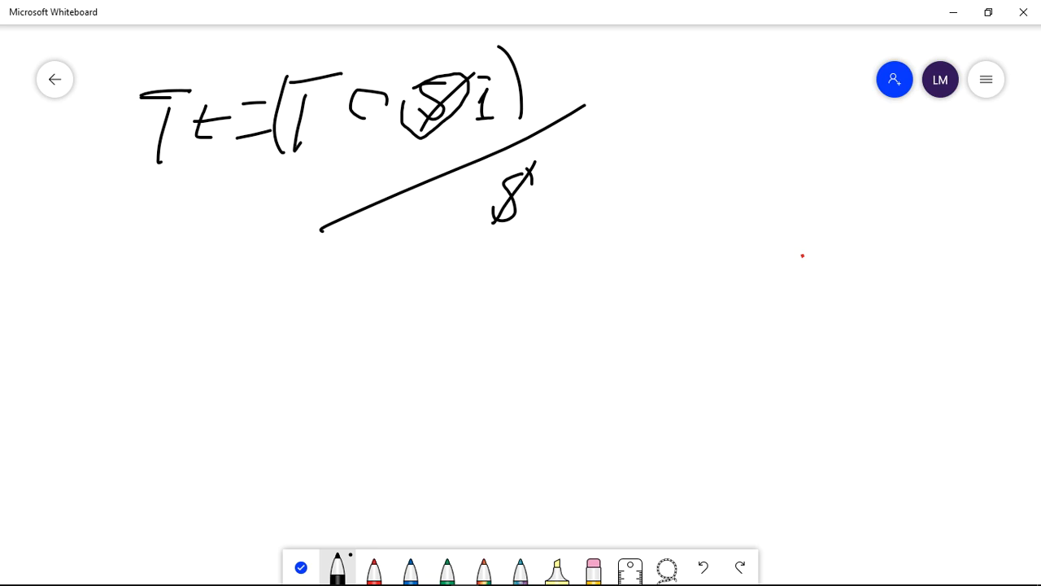
Handwrite the algebra example 2x² over x = 2x below the model equation.
{"action": "left_click_drag", "start_coordinate": [476, 289], "coordinate": [504, 379]}
{"action": "mouse_move", "coordinate": [535, 329]}
{"action": "left_mouse_down"}
{"action": "mouse_move", "coordinate": [568, 351]}
{"action": "mouse_move", "coordinate": [522, 356]}
{"action": "left_mouse_up"}
{"action": "mouse_move", "coordinate": [584, 278]}
{"action": "left_mouse_down"}
{"action": "mouse_move", "coordinate": [578, 302]}
{"action": "mouse_move", "coordinate": [614, 306]}
{"action": "mouse_move", "coordinate": [538, 335]}
{"action": "left_mouse_up"}
{"action": "left_click_drag", "start_coordinate": [565, 427], "coordinate": [330, 448]}
{"action": "left_click_drag", "start_coordinate": [480, 486], "coordinate": [501, 449]}
{"action": "left_click_drag", "start_coordinate": [519, 494], "coordinate": [484, 457]}
{"action": "left_click_drag", "start_coordinate": [697, 351], "coordinate": [662, 352]}
{"action": "left_click_drag", "start_coordinate": [701, 381], "coordinate": [642, 388]}
{"action": "mouse_move", "coordinate": [758, 355]}
{"action": "left_mouse_down"}
{"action": "mouse_move", "coordinate": [782, 420]}
{"action": "mouse_move", "coordinate": [857, 346]}
{"action": "mouse_move", "coordinate": [829, 402]}
{"action": "left_mouse_up"}
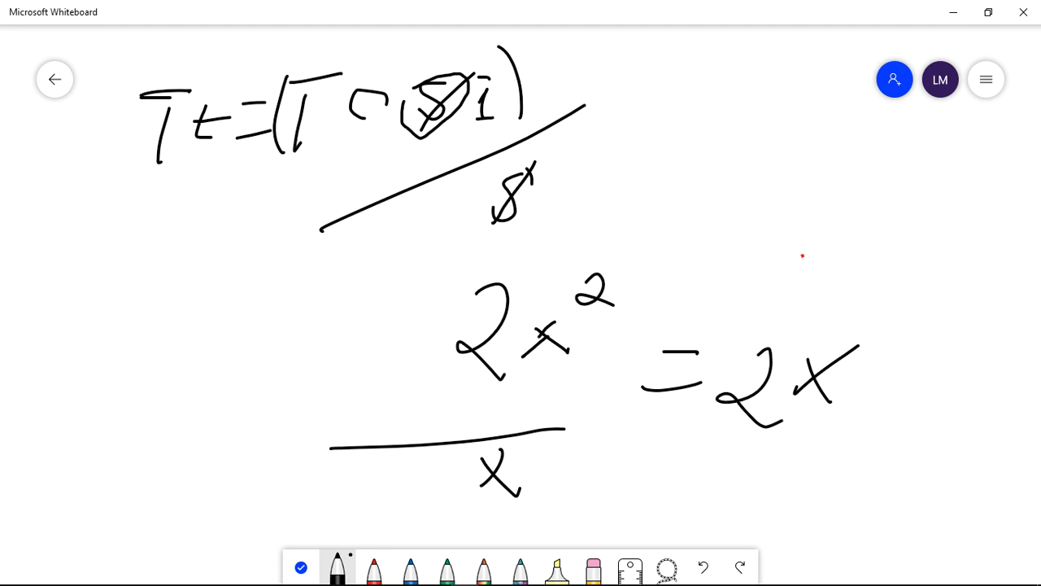
Scribble in red across the 2x² over x example and erase everything on the board.
{"action": "left_click", "coordinate": [373, 567]}
{"action": "mouse_move", "coordinate": [354, 484]}
{"action": "left_mouse_down"}
{"action": "mouse_move", "coordinate": [735, 327]}
{"action": "mouse_move", "coordinate": [496, 354]}
{"action": "left_mouse_up"}
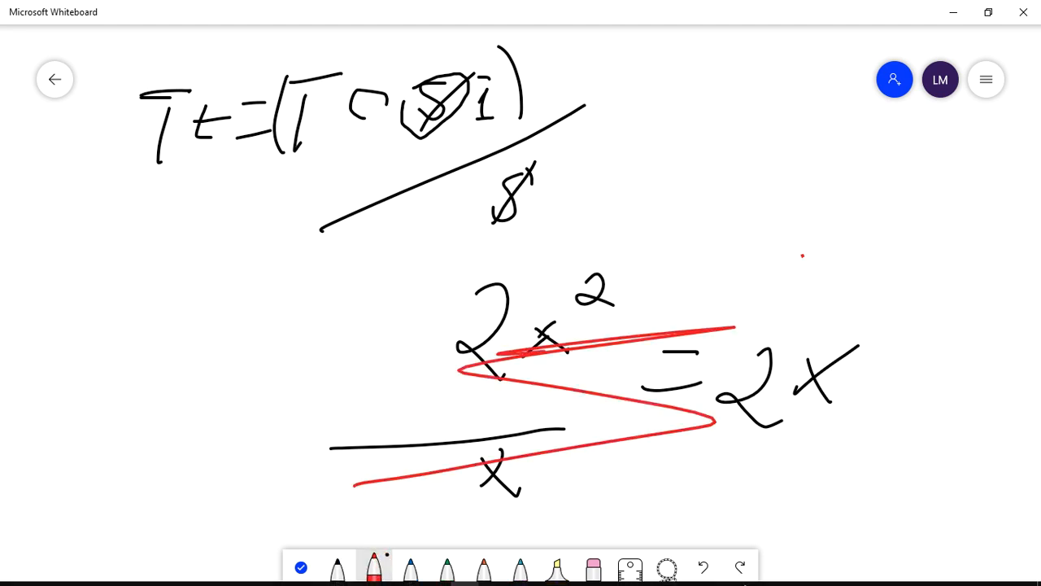
{"action": "left_click", "coordinate": [593, 567]}
{"action": "mouse_move", "coordinate": [455, 469]}
{"action": "left_mouse_down"}
{"action": "mouse_move", "coordinate": [784, 288]}
{"action": "mouse_move", "coordinate": [290, 460]}
{"action": "mouse_move", "coordinate": [483, 200]}
{"action": "mouse_move", "coordinate": [550, 162]}
{"action": "mouse_move", "coordinate": [498, 52]}
{"action": "mouse_move", "coordinate": [293, 144]}
{"action": "mouse_move", "coordinate": [323, 223]}
{"action": "mouse_move", "coordinate": [387, 189]}
{"action": "left_mouse_up"}
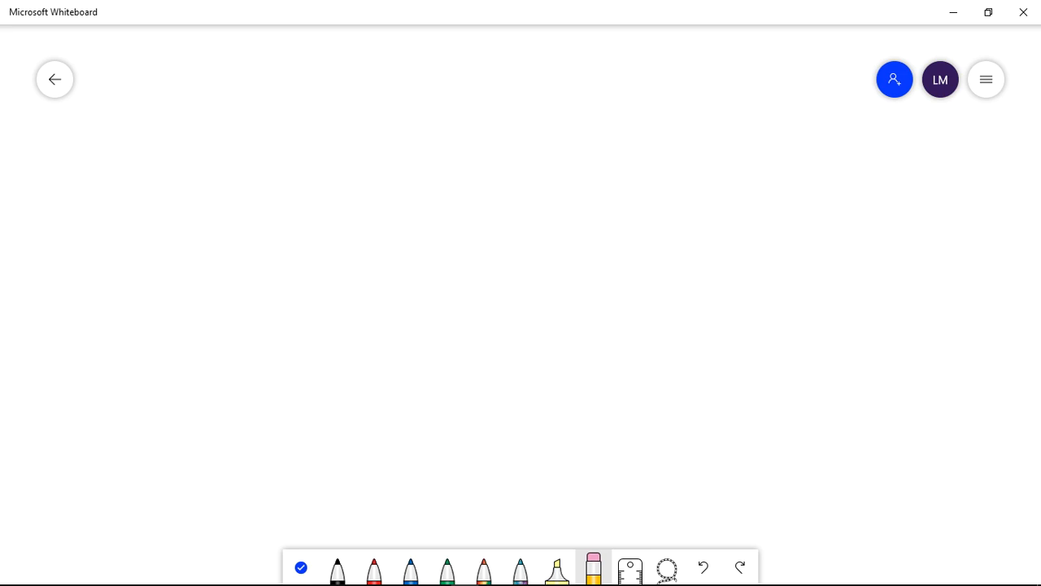
Handwrite the multiplicative model Y = C × T × S × I in blue ink across the top of the board.
{"action": "left_click", "coordinate": [410, 568]}
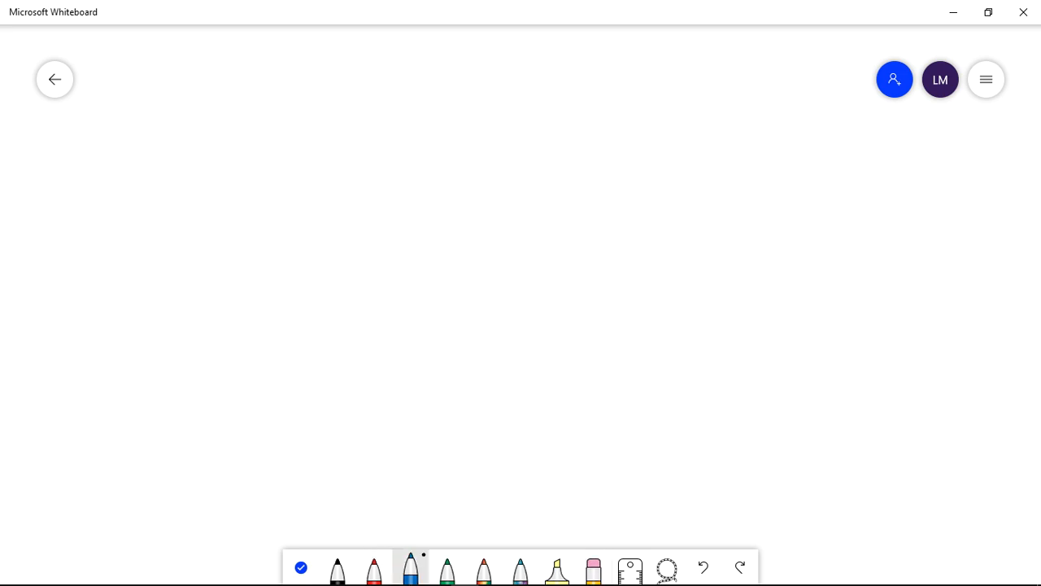
{"action": "mouse_move", "coordinate": [186, 72]}
{"action": "left_mouse_down"}
{"action": "mouse_move", "coordinate": [253, 107]}
{"action": "mouse_move", "coordinate": [231, 152]}
{"action": "left_mouse_up"}
{"action": "mouse_move", "coordinate": [277, 103]}
{"action": "left_mouse_down"}
{"action": "mouse_move", "coordinate": [315, 117]}
{"action": "mouse_move", "coordinate": [318, 136]}
{"action": "left_mouse_up"}
{"action": "mouse_move", "coordinate": [395, 92]}
{"action": "left_mouse_down"}
{"action": "mouse_move", "coordinate": [380, 149]}
{"action": "mouse_move", "coordinate": [434, 136]}
{"action": "mouse_move", "coordinate": [412, 126]}
{"action": "left_mouse_up"}
{"action": "mouse_move", "coordinate": [445, 86]}
{"action": "left_mouse_down"}
{"action": "mouse_move", "coordinate": [497, 82]}
{"action": "mouse_move", "coordinate": [452, 136]}
{"action": "mouse_move", "coordinate": [498, 135]}
{"action": "mouse_move", "coordinate": [452, 153]}
{"action": "left_mouse_up"}
{"action": "mouse_move", "coordinate": [542, 138]}
{"action": "left_mouse_down"}
{"action": "mouse_move", "coordinate": [544, 116]}
{"action": "mouse_move", "coordinate": [577, 165]}
{"action": "left_mouse_up"}
{"action": "left_click_drag", "start_coordinate": [598, 116], "coordinate": [651, 157]}
{"action": "left_click_drag", "start_coordinate": [629, 120], "coordinate": [604, 145]}
{"action": "mouse_move", "coordinate": [696, 99]}
{"action": "left_mouse_down"}
{"action": "mouse_move", "coordinate": [694, 143]}
{"action": "mouse_move", "coordinate": [700, 92]}
{"action": "left_mouse_up"}
{"action": "left_click_drag", "start_coordinate": [679, 141], "coordinate": [704, 141]}
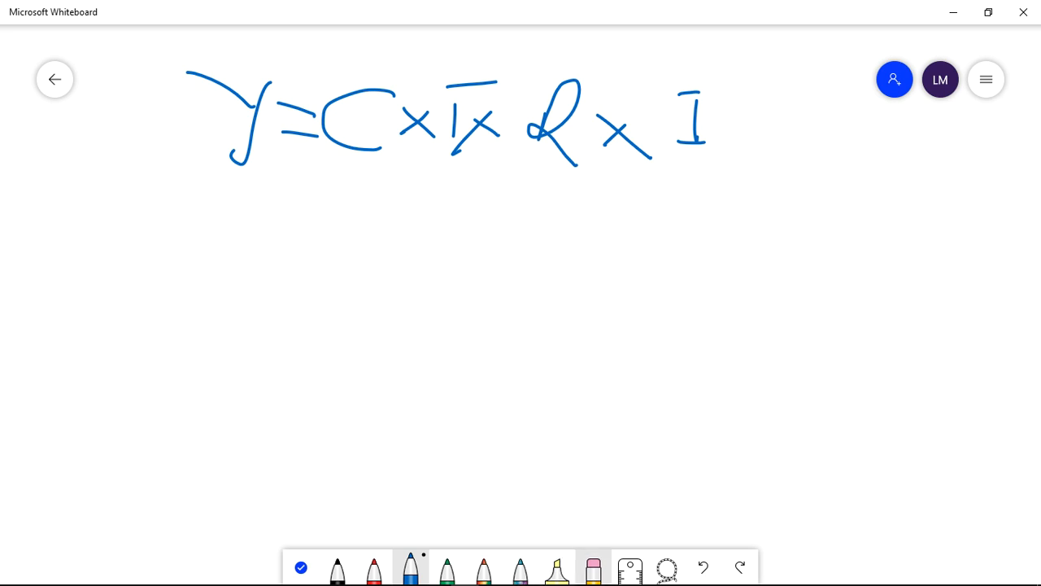
Erase the poorly drawn seasonal letter in the equation and rewrite it as a clear blue S.
{"action": "left_click", "coordinate": [593, 566]}
{"action": "mouse_move", "coordinate": [569, 90]}
{"action": "left_mouse_down"}
{"action": "mouse_move", "coordinate": [539, 140]}
{"action": "mouse_move", "coordinate": [588, 101]}
{"action": "mouse_move", "coordinate": [548, 154]}
{"action": "mouse_move", "coordinate": [529, 127]}
{"action": "left_mouse_up"}
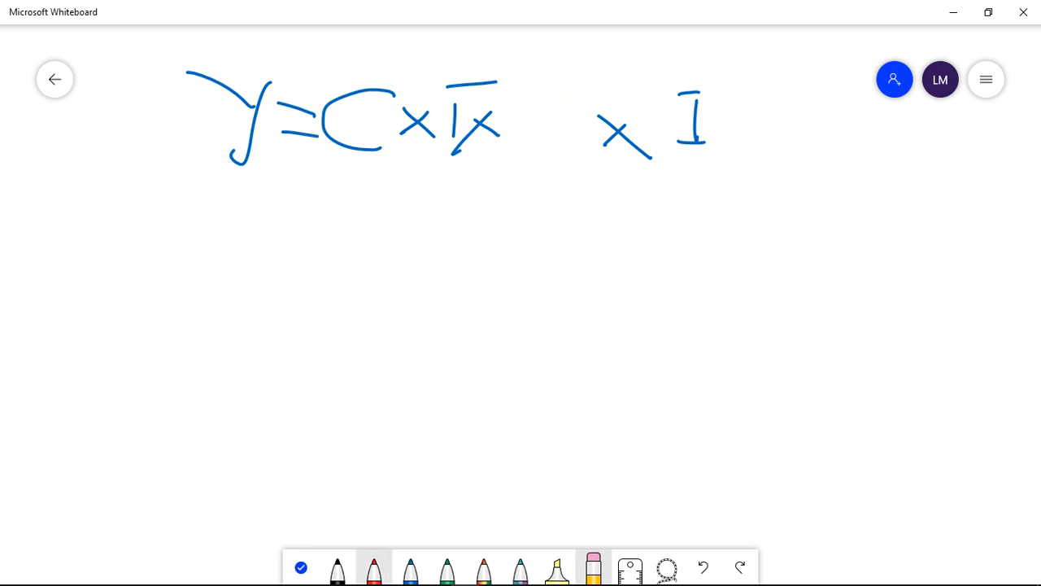
{"action": "left_click", "coordinate": [410, 563]}
{"action": "left_click_drag", "start_coordinate": [564, 93], "coordinate": [545, 140]}
Draw a division line under C × T × S × I with S beneath it, and strike out both S terms.
{"action": "mouse_move", "coordinate": [344, 192]}
{"action": "left_mouse_down"}
{"action": "mouse_move", "coordinate": [324, 191]}
{"action": "mouse_move", "coordinate": [717, 167]}
{"action": "left_mouse_up"}
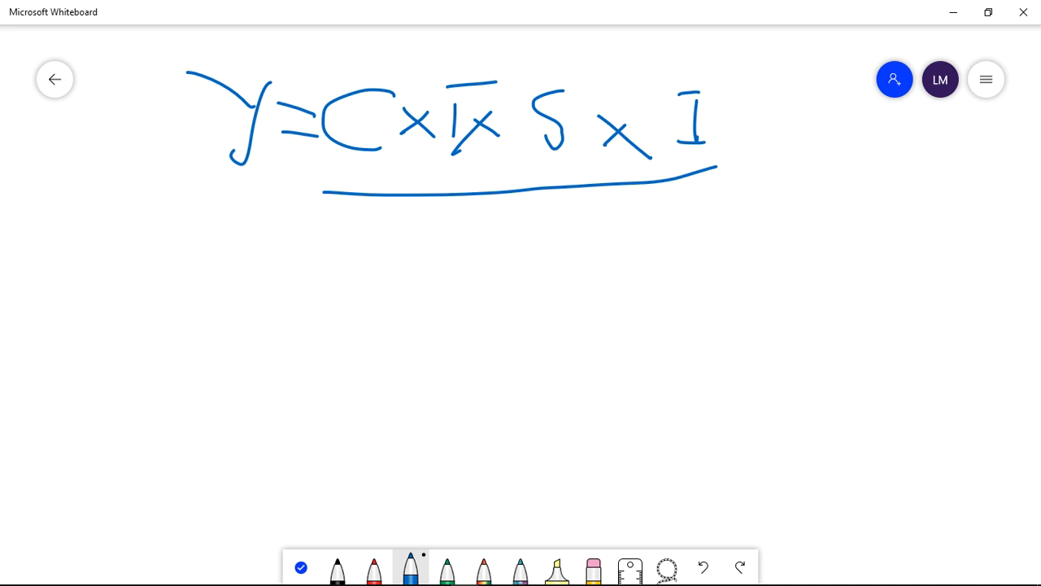
{"action": "mouse_move", "coordinate": [555, 213]}
{"action": "left_mouse_down"}
{"action": "mouse_move", "coordinate": [576, 244]}
{"action": "mouse_move", "coordinate": [529, 259]}
{"action": "left_mouse_up"}
{"action": "left_click_drag", "start_coordinate": [554, 171], "coordinate": [555, 61]}
{"action": "left_click_drag", "start_coordinate": [514, 268], "coordinate": [558, 210]}
Handwrite the deseasonalized equation Y = C T I below the fraction in blue.
{"action": "left_click_drag", "start_coordinate": [184, 310], "coordinate": [236, 323]}
{"action": "mouse_move", "coordinate": [242, 278]}
{"action": "left_mouse_down"}
{"action": "mouse_move", "coordinate": [234, 368]}
{"action": "mouse_move", "coordinate": [227, 363]}
{"action": "left_mouse_up"}
{"action": "mouse_move", "coordinate": [269, 323]}
{"action": "left_mouse_down"}
{"action": "mouse_move", "coordinate": [307, 324]}
{"action": "mouse_move", "coordinate": [306, 350]}
{"action": "left_mouse_up"}
{"action": "left_click_drag", "start_coordinate": [378, 323], "coordinate": [375, 352]}
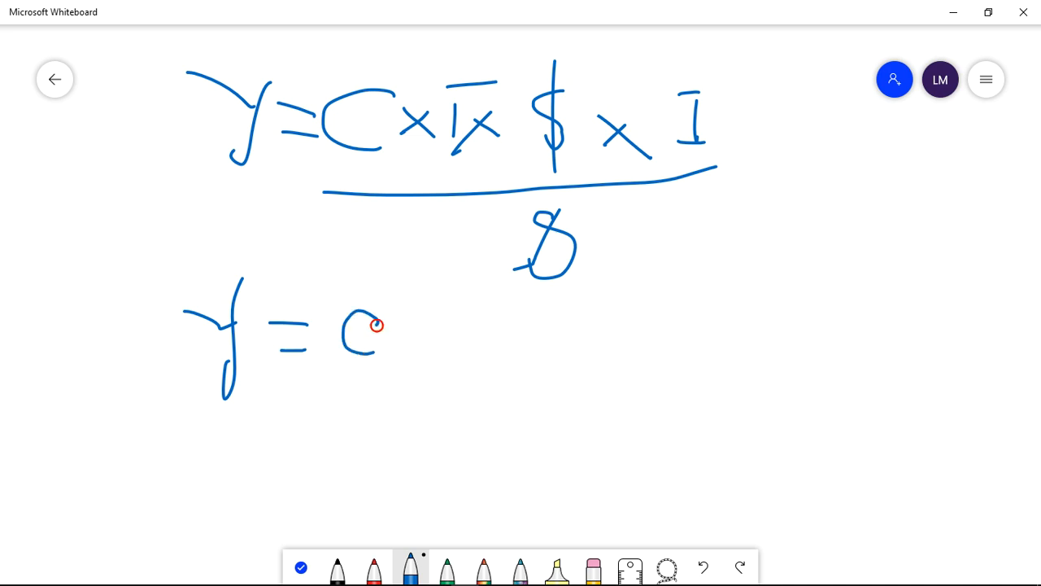
{"action": "left_click_drag", "start_coordinate": [448, 315], "coordinate": [413, 314]}
{"action": "left_click_drag", "start_coordinate": [434, 366], "coordinate": [438, 328]}
{"action": "mouse_move", "coordinate": [490, 366]}
{"action": "left_mouse_down"}
{"action": "mouse_move", "coordinate": [486, 313]}
{"action": "mouse_move", "coordinate": [493, 364]}
{"action": "mouse_move", "coordinate": [506, 363]}
{"action": "left_mouse_up"}
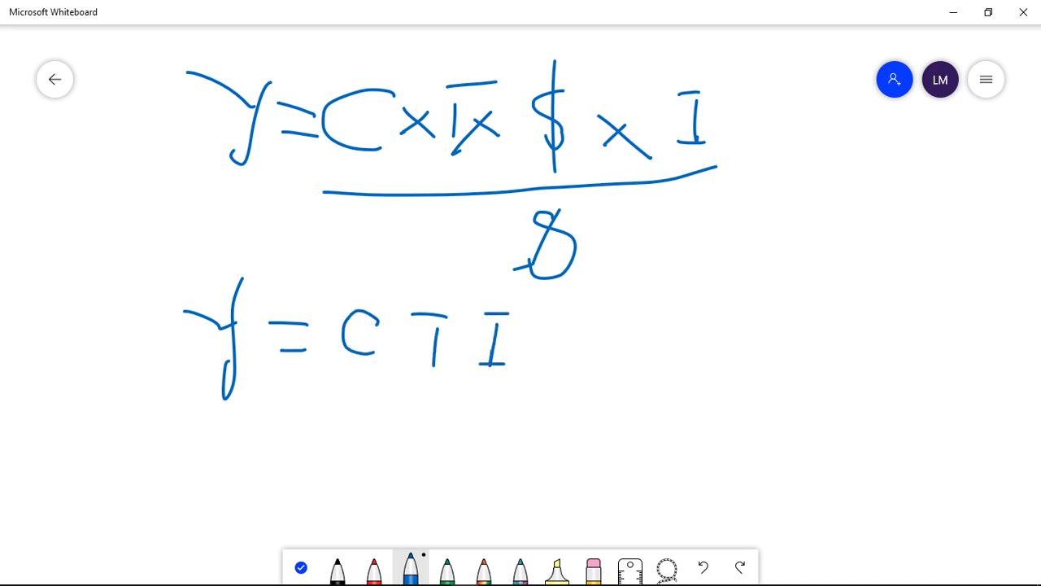
Write "(Seasonal)" with a double underline beside the equations and circle Y = C T I.
{"action": "left_click_drag", "start_coordinate": [712, 259], "coordinate": [747, 341]}
{"action": "mouse_move", "coordinate": [777, 275]}
{"action": "left_mouse_down"}
{"action": "mouse_move", "coordinate": [800, 325]}
{"action": "mouse_move", "coordinate": [917, 323]}
{"action": "mouse_move", "coordinate": [961, 307]}
{"action": "mouse_move", "coordinate": [1000, 327]}
{"action": "mouse_move", "coordinate": [1021, 272]}
{"action": "mouse_move", "coordinate": [1038, 313]}
{"action": "left_mouse_up"}
{"action": "left_click", "coordinate": [1020, 236]}
{"action": "left_click_drag", "start_coordinate": [1019, 234], "coordinate": [1039, 313]}
{"action": "left_click_drag", "start_coordinate": [730, 372], "coordinate": [968, 366]}
{"action": "left_click_drag", "start_coordinate": [695, 408], "coordinate": [896, 398]}
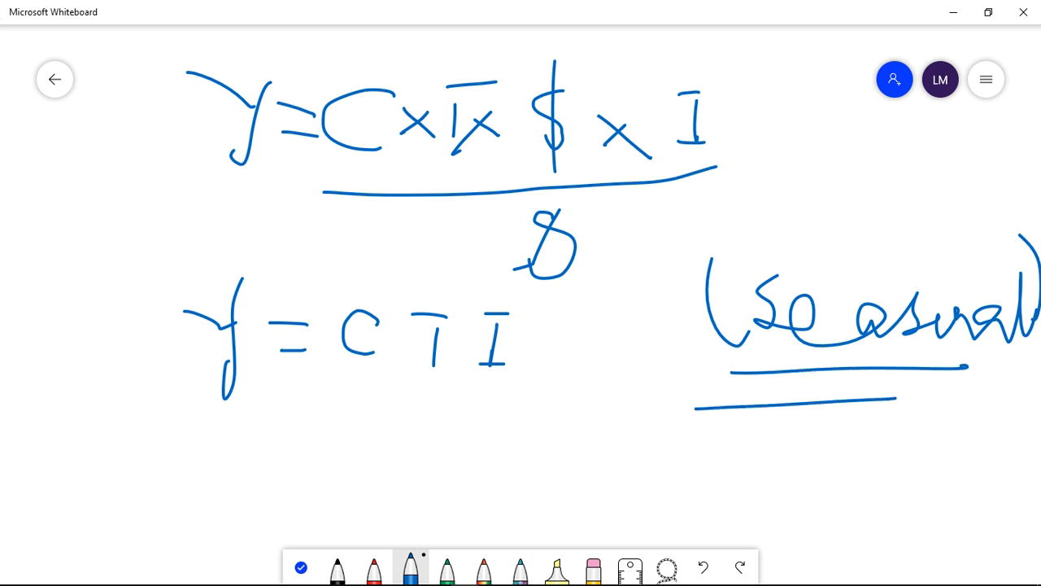
{"action": "mouse_move", "coordinate": [305, 391]}
{"action": "left_mouse_down"}
{"action": "mouse_move", "coordinate": [551, 403]}
{"action": "mouse_move", "coordinate": [169, 303]}
{"action": "mouse_move", "coordinate": [300, 433]}
{"action": "left_mouse_up"}
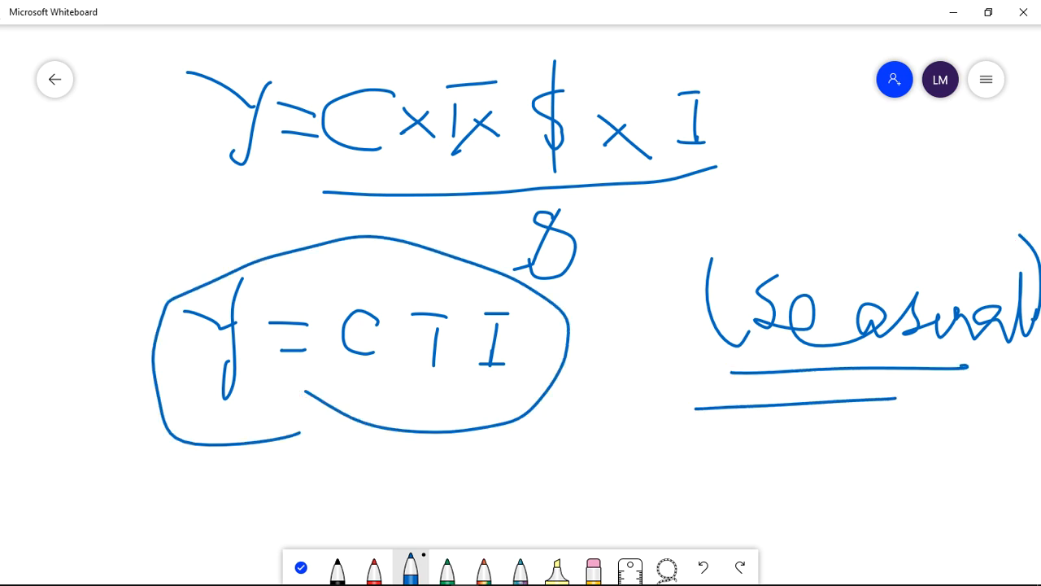
Switch back to the Excel workbook and clear the unfinished formula from I4.
{"action": "mouse_move", "coordinate": [323, 583]}
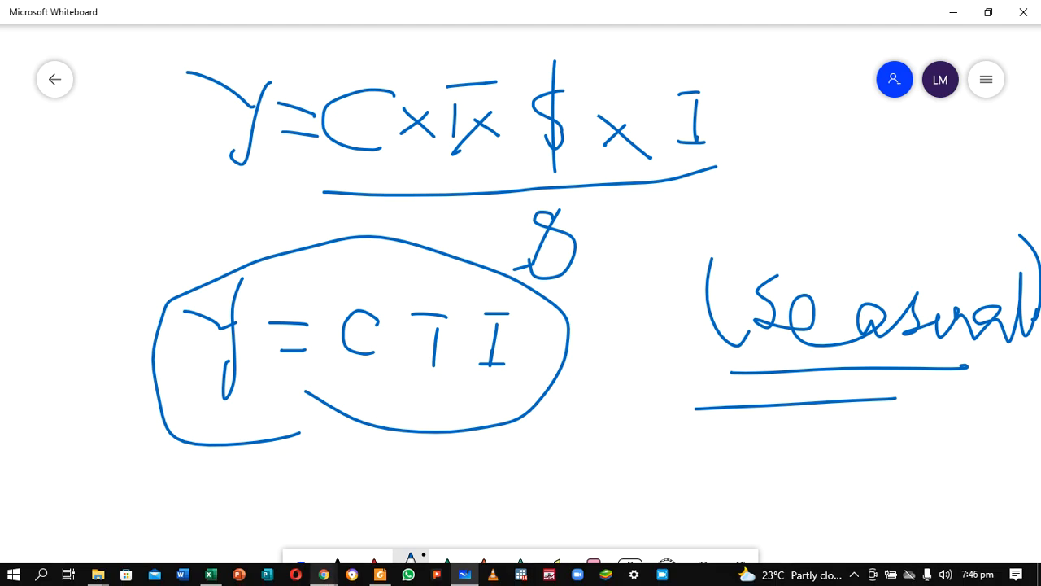
{"action": "left_click", "coordinate": [209, 574]}
{"action": "type", "text": "="}
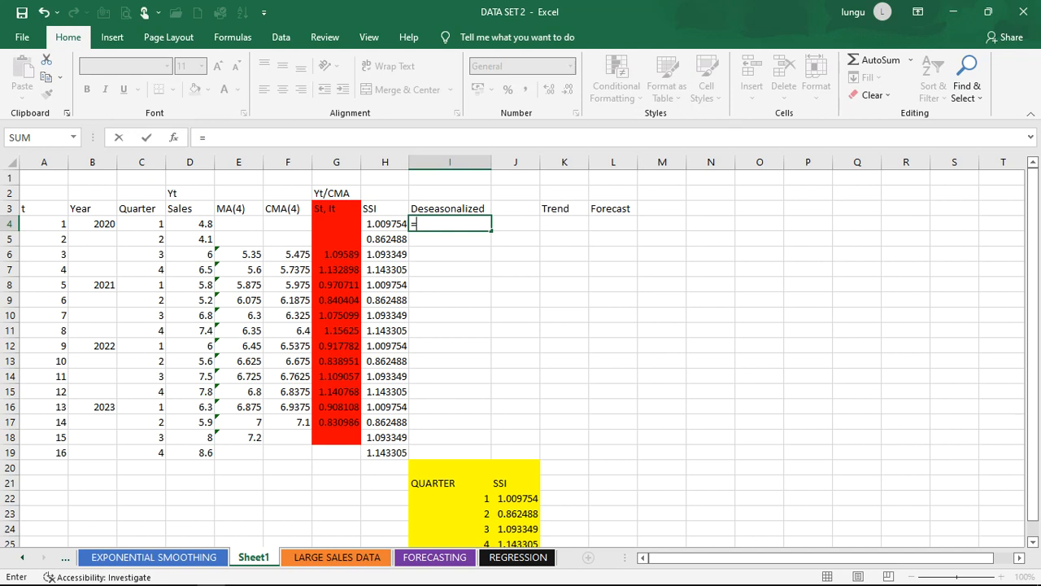
{"action": "left_click", "coordinate": [428, 193]}
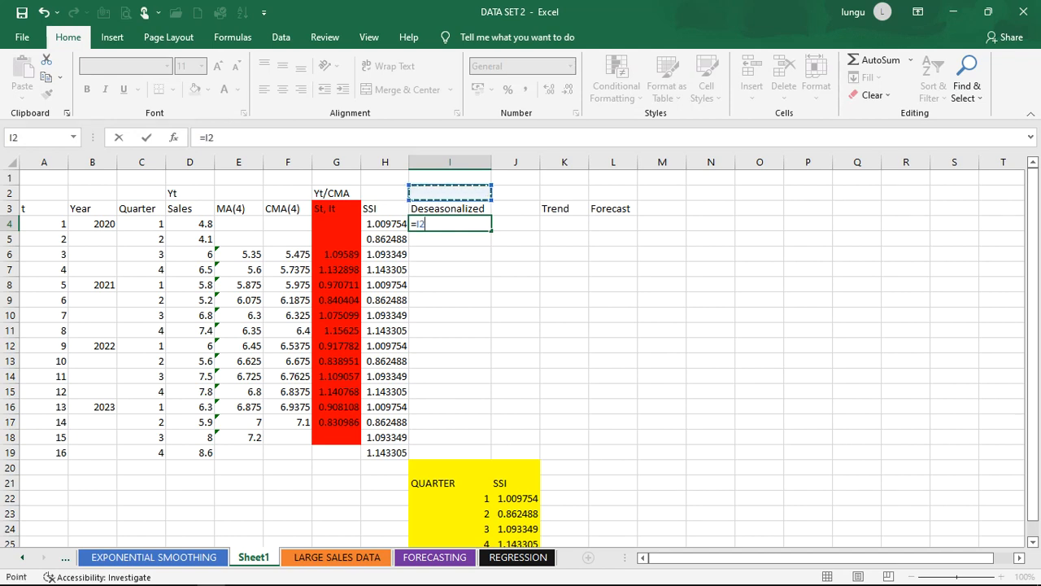
{"action": "key", "text": "F2"}
{"action": "key", "text": "BackSpace"}
{"action": "key", "text": "BackSpace"}
{"action": "key", "text": "BackSpace"}
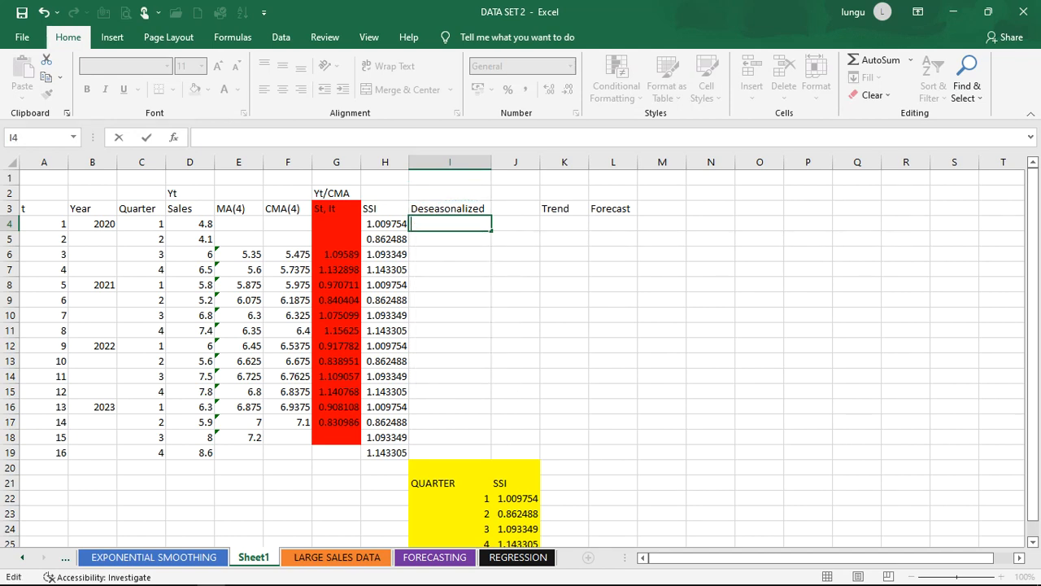
Enter the label Yt/St in I2 above the Deseasonalized heading.
{"action": "left_click", "coordinate": [429, 194]}
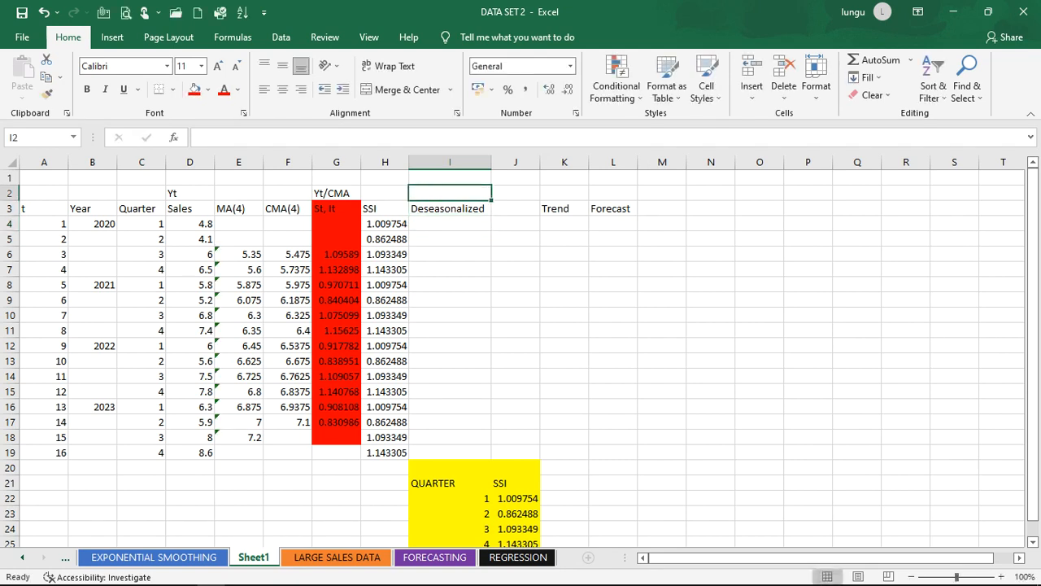
{"action": "type", "text": "Yt"}
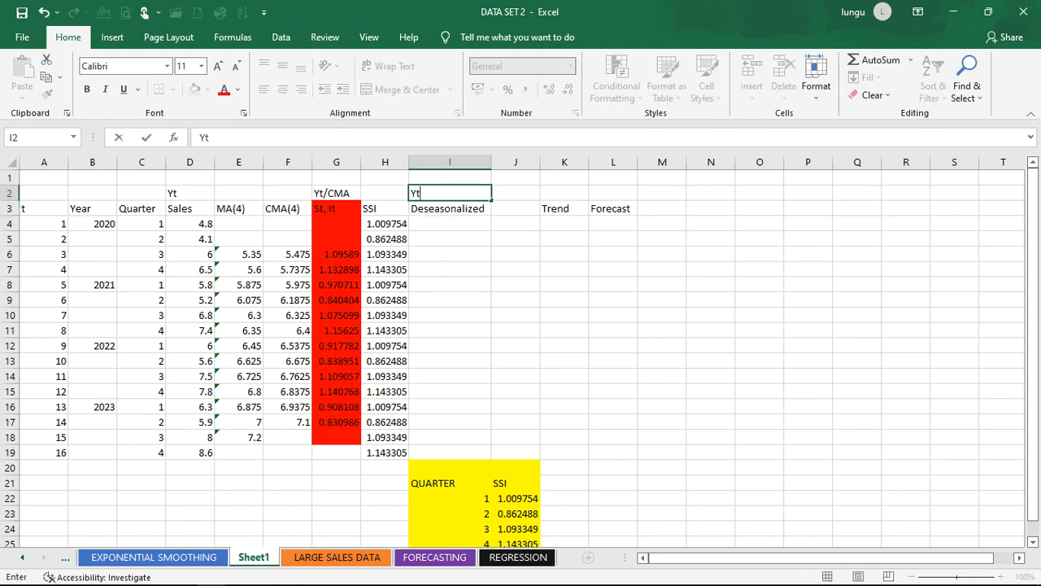
{"action": "type", "text": "/"}
{"action": "type", "text": "St"}
{"action": "left_click", "coordinate": [450, 254]}
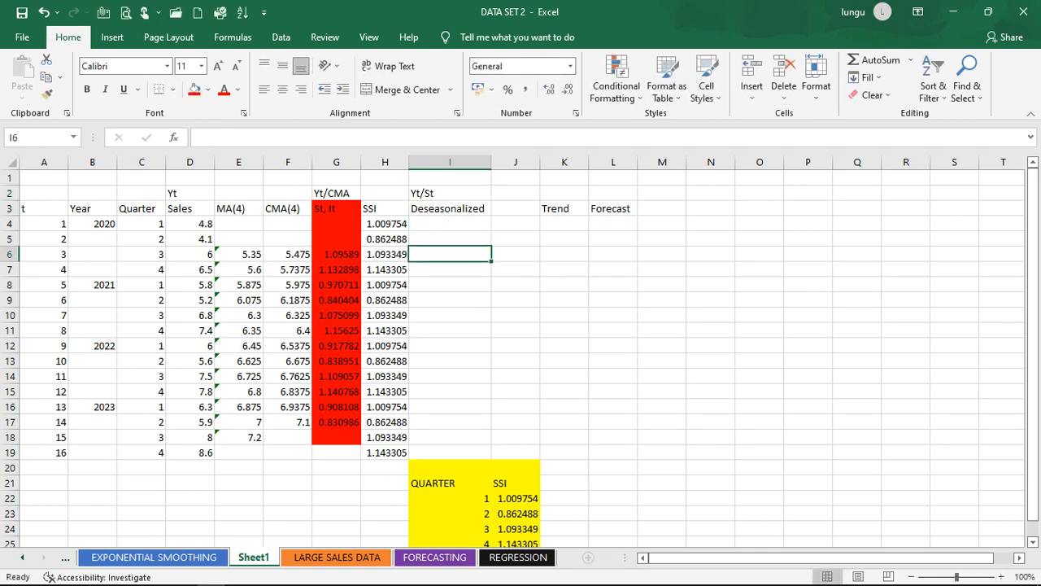
Change the SSI heading in H3 to SSI(St).
{"action": "double_click", "coordinate": [379, 209]}
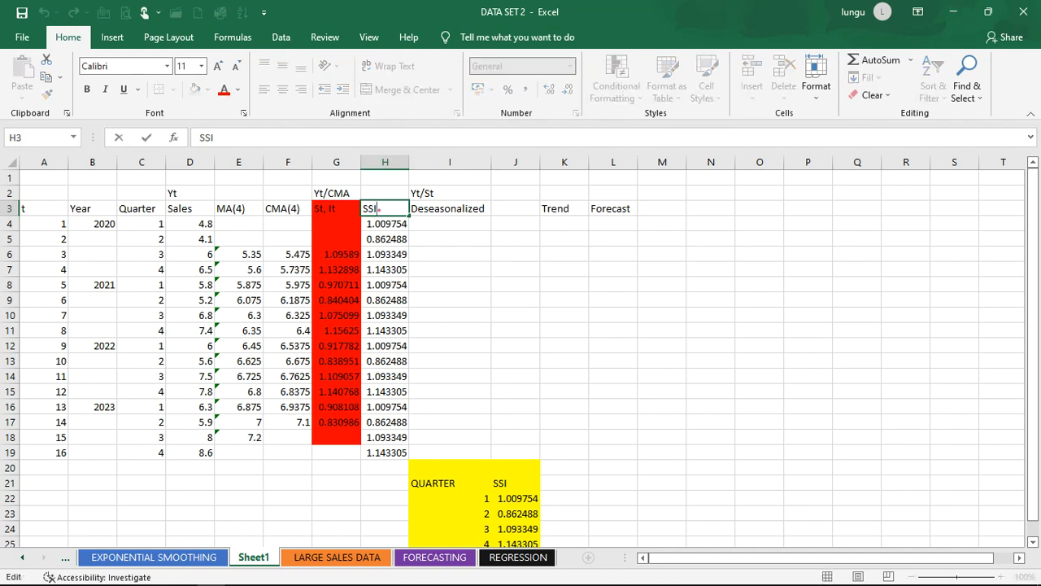
{"action": "type", "text": "(St)"}
{"action": "left_click_drag", "start_coordinate": [513, 314], "coordinate": [513, 303]}
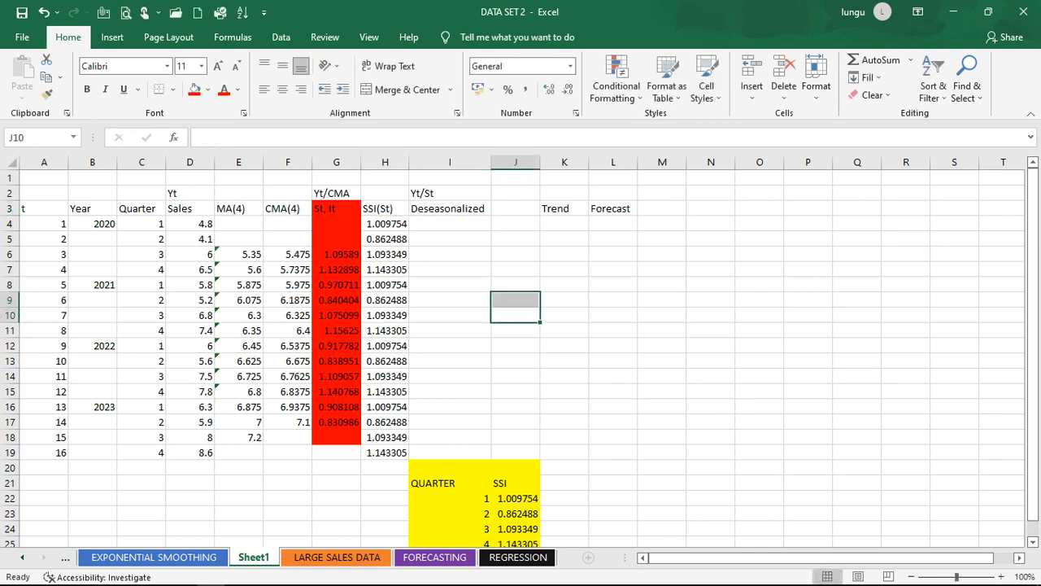
Enter the formula =D4/H4 in I4 to deseasonalize the first quarter's sales.
{"action": "left_click", "coordinate": [438, 194]}
{"action": "key", "text": "Down"}
{"action": "key", "text": "Down"}
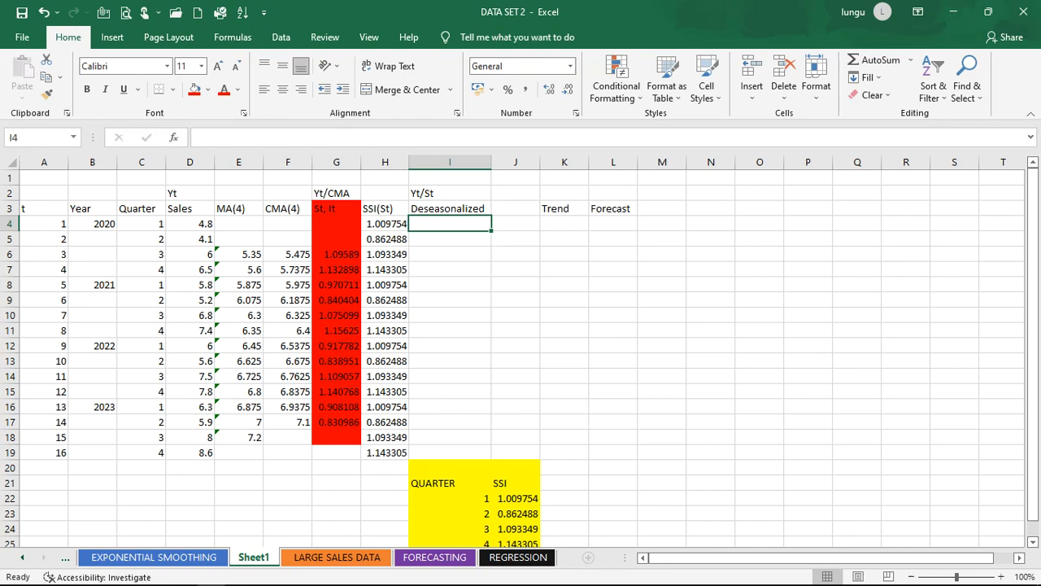
{"action": "type", "text": "="}
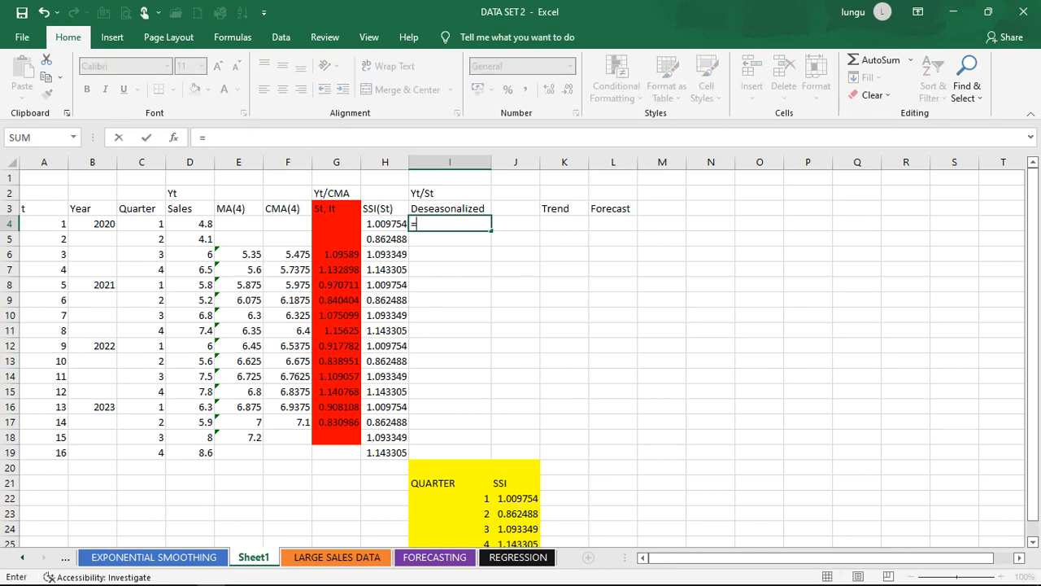
{"action": "left_click", "coordinate": [190, 224]}
{"action": "type", "text": "/"}
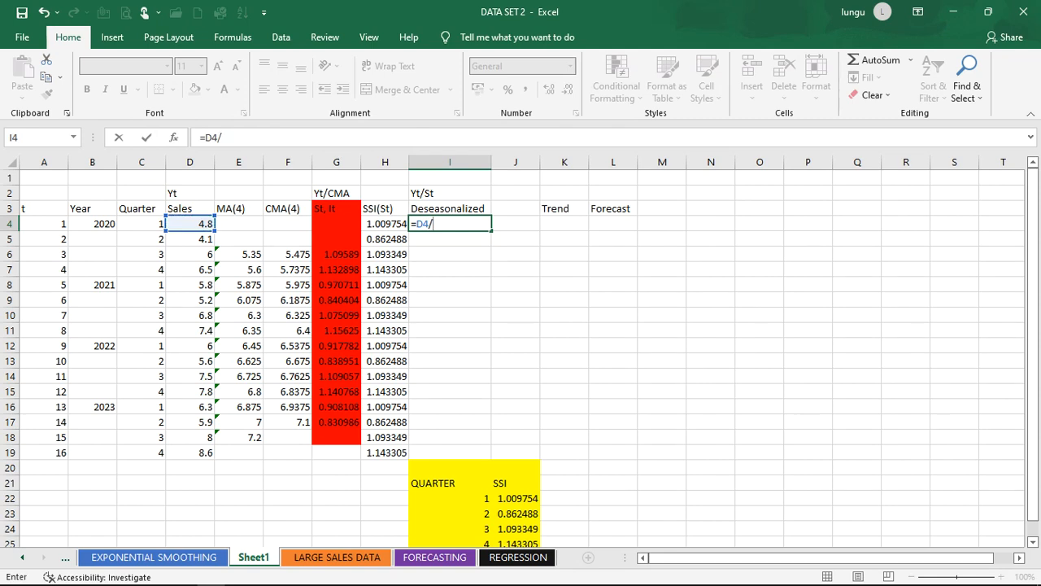
{"action": "left_click", "coordinate": [388, 223]}
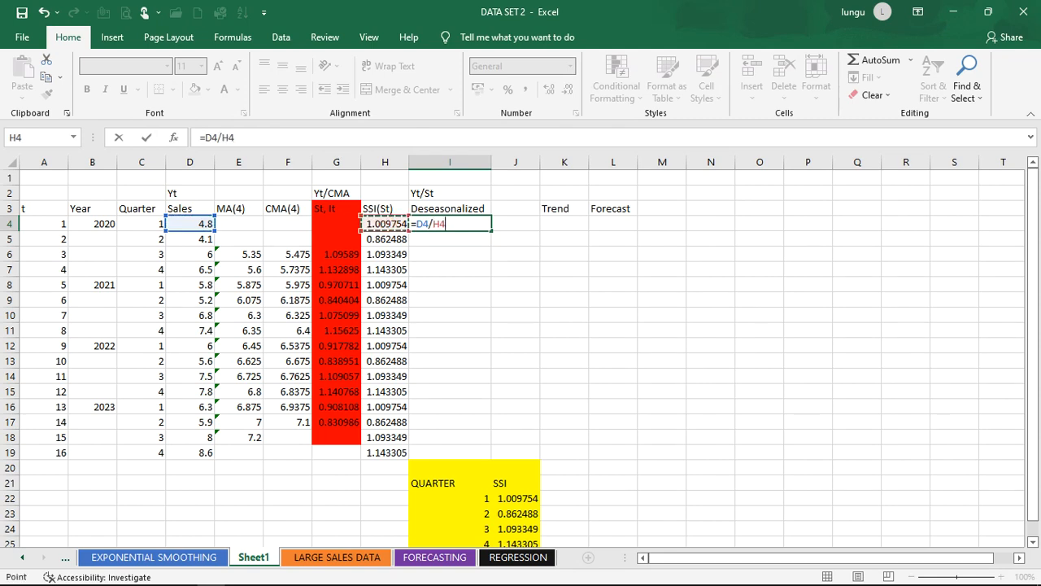
{"action": "key", "text": "Return"}
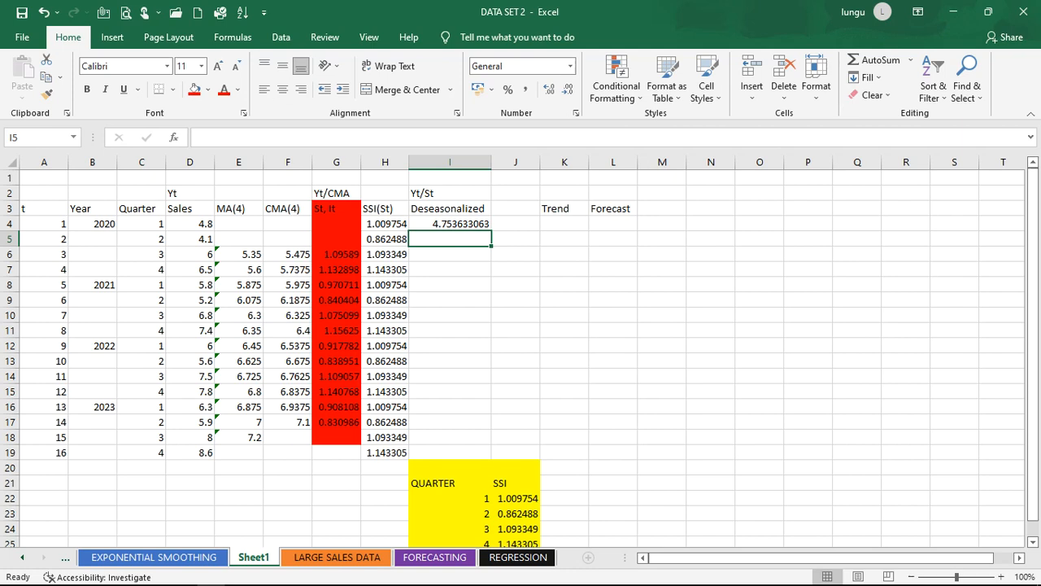
Fill the deseasonalized formula from I4 down through I19.
{"action": "left_click", "coordinate": [457, 257]}
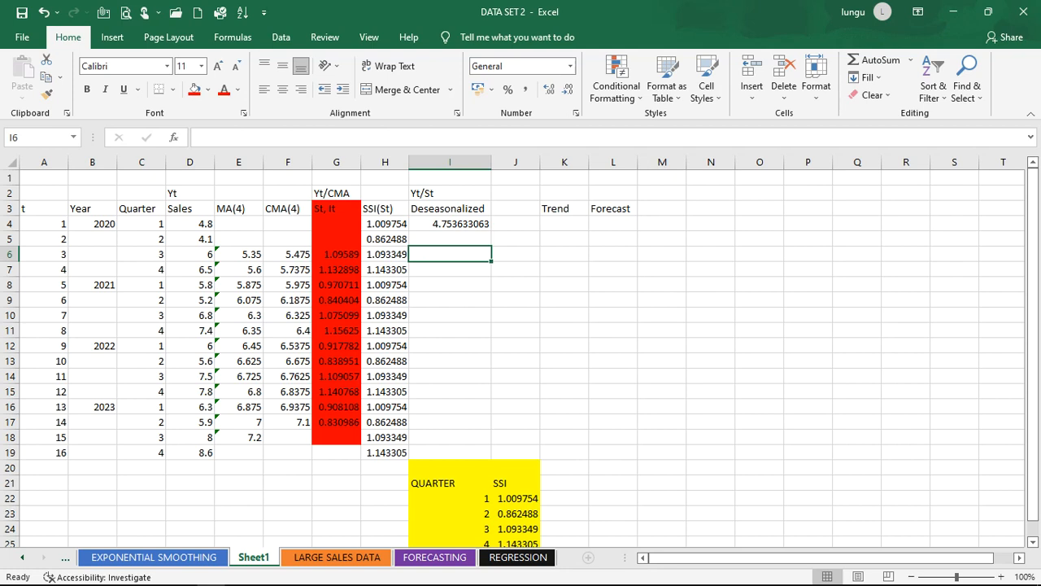
{"action": "left_click", "coordinate": [414, 238]}
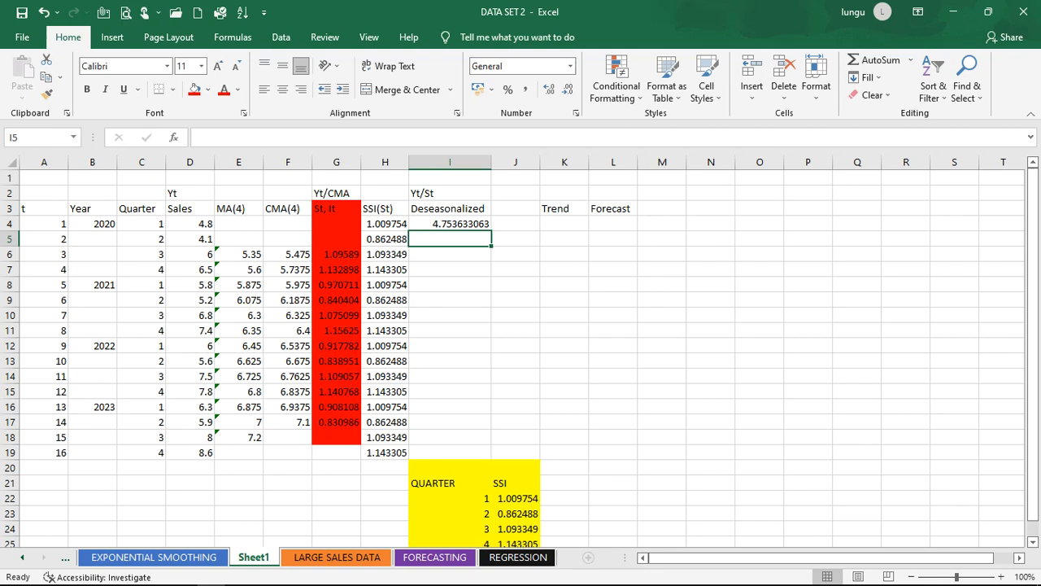
{"action": "left_click", "coordinate": [454, 225]}
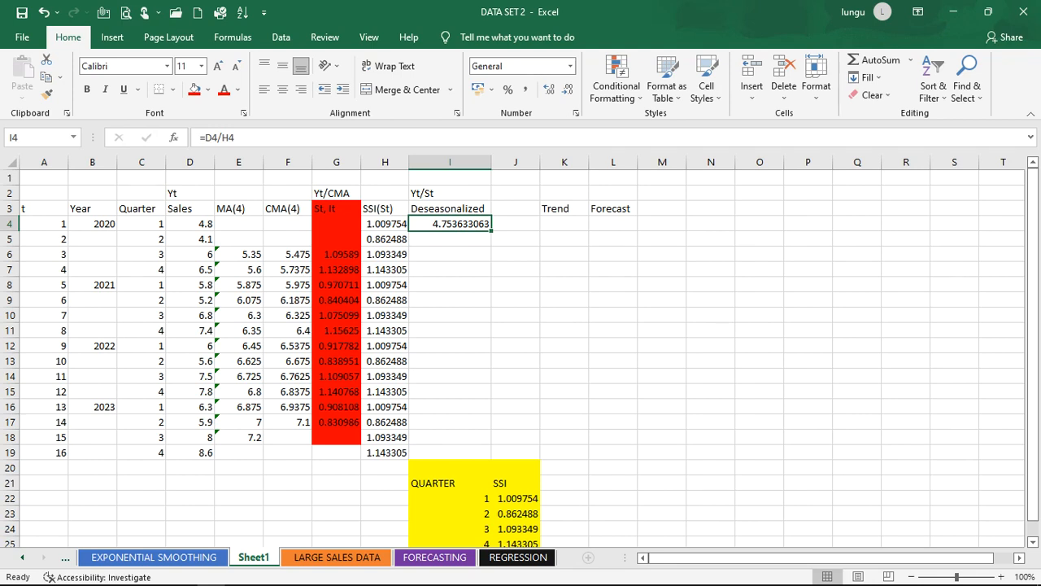
{"action": "double_click", "coordinate": [491, 231]}
{"action": "left_click", "coordinate": [563, 361]}
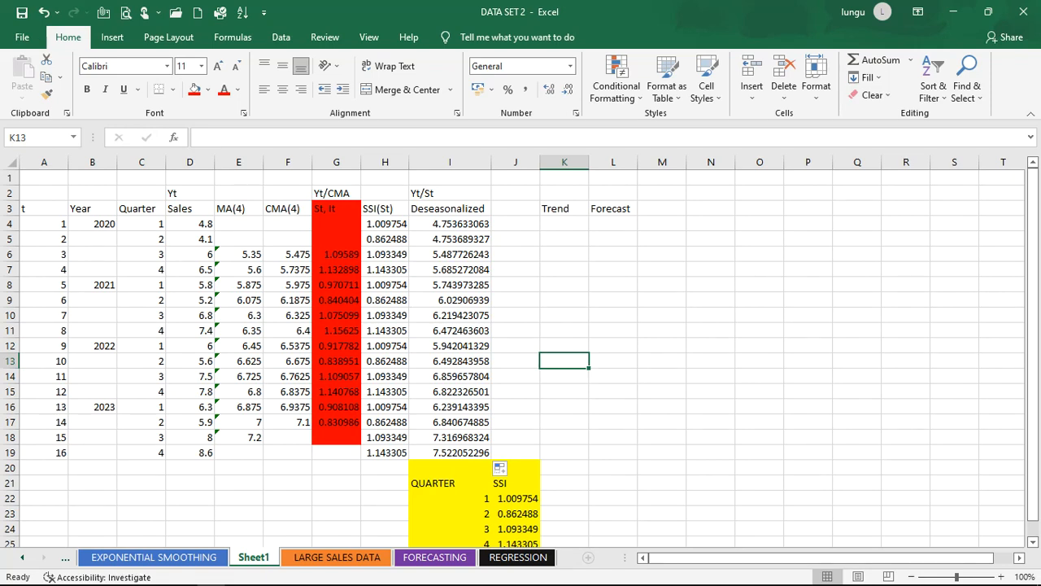
Move the Trend and Forecast headings from K3:L3 to J3:K3, directly beside the Deseasonalized column.
{"action": "left_click", "coordinate": [565, 209]}
{"action": "left_click_drag", "start_coordinate": [626, 214], "coordinate": [522, 210]}
{"action": "left_click", "coordinate": [586, 235]}
{"action": "left_click_drag", "start_coordinate": [618, 210], "coordinate": [556, 209]}
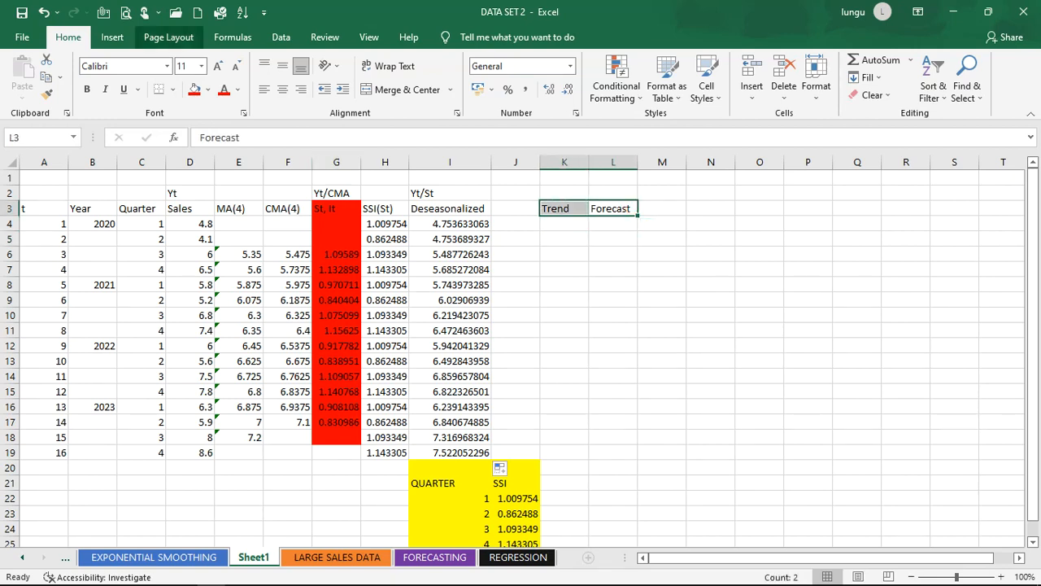
{"action": "key", "text": "ctrl+x"}
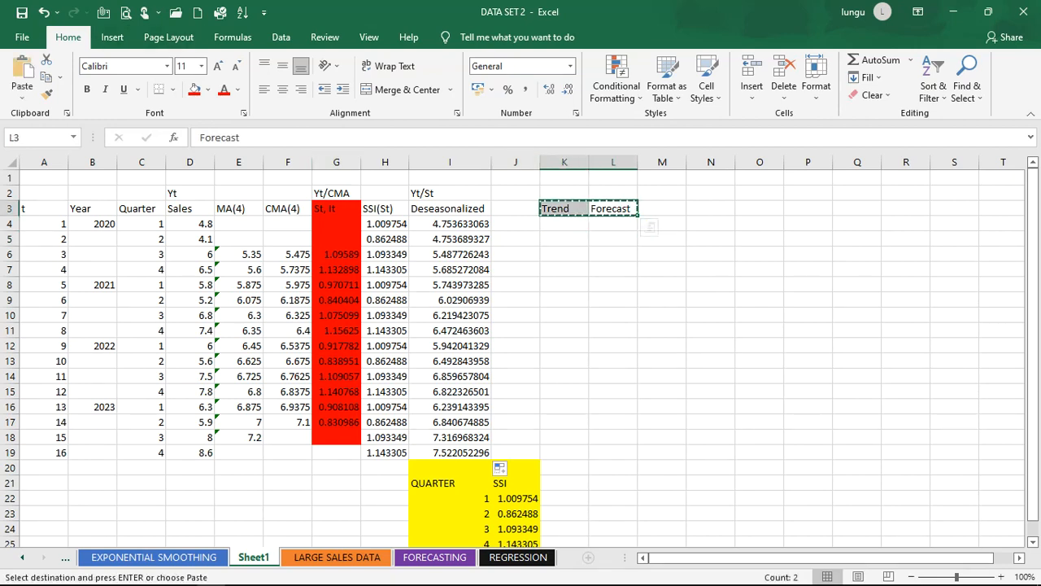
{"action": "left_click", "coordinate": [511, 211]}
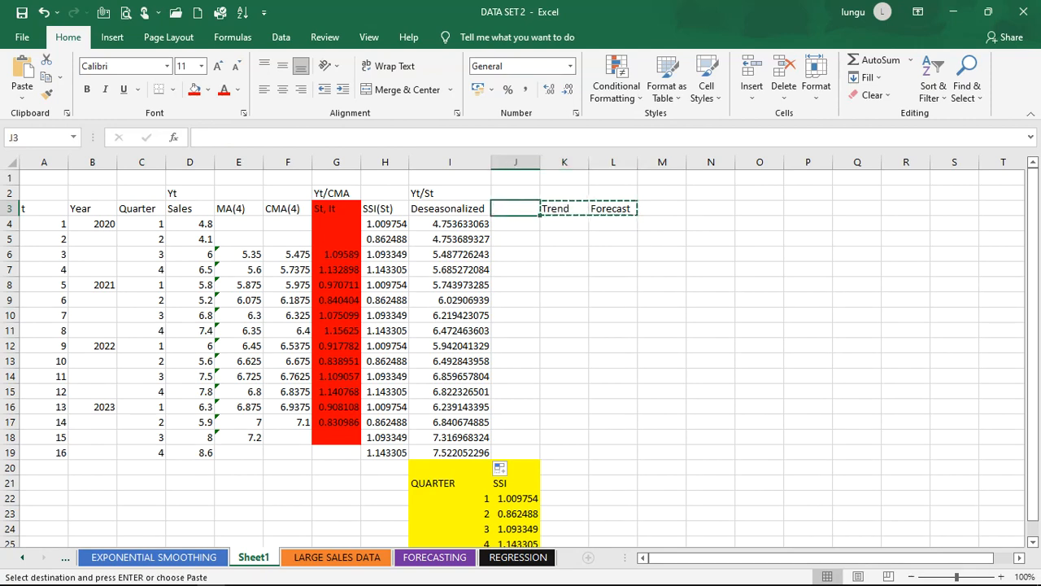
{"action": "key", "text": "ctrl+v"}
{"action": "left_click", "coordinate": [738, 254]}
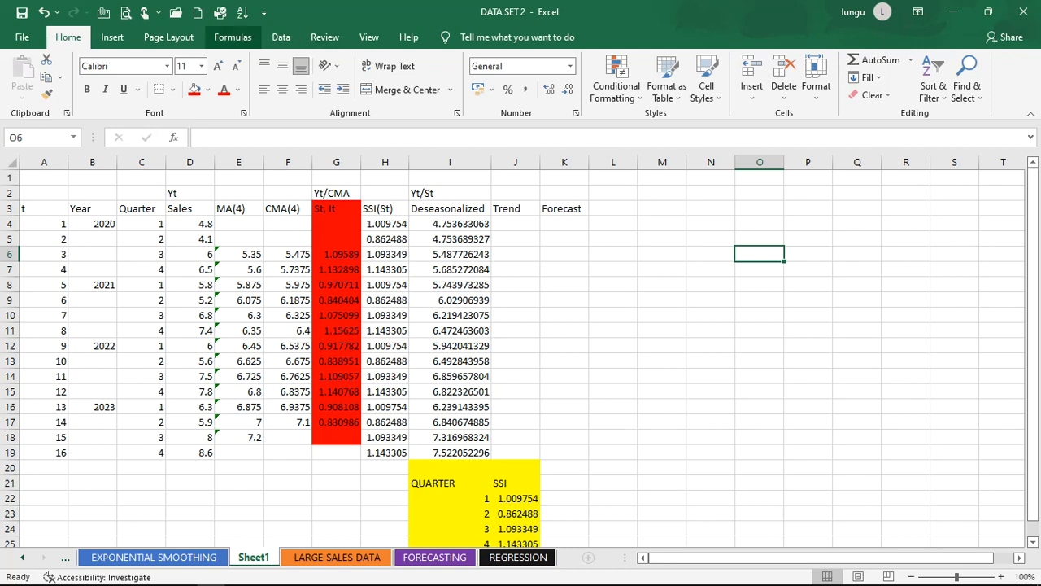
{"action": "left_click", "coordinate": [112, 36]}
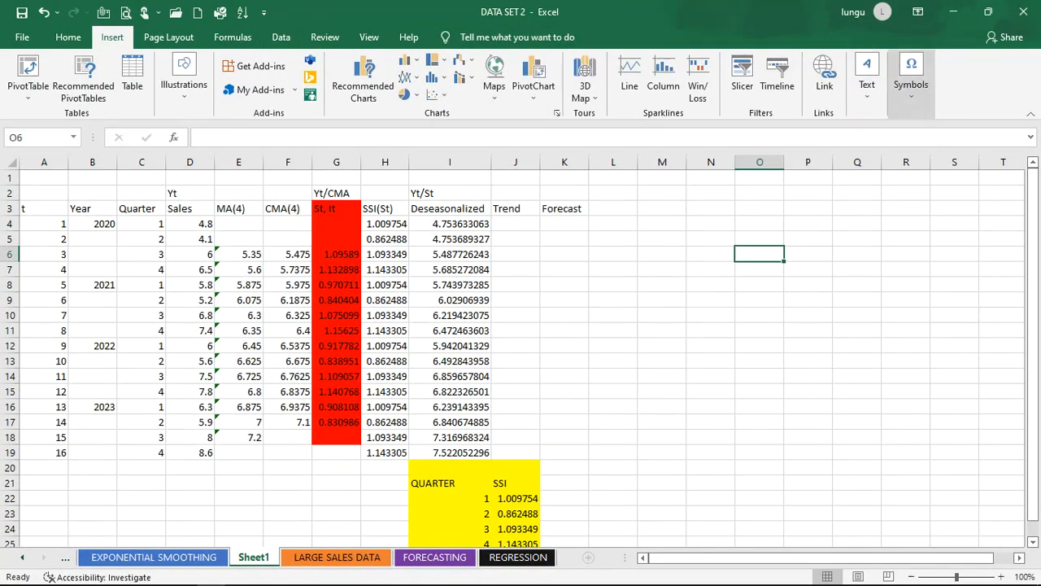
{"action": "left_click", "coordinate": [867, 86]}
{"action": "left_click", "coordinate": [920, 96]}
{"action": "left_click", "coordinate": [911, 85]}
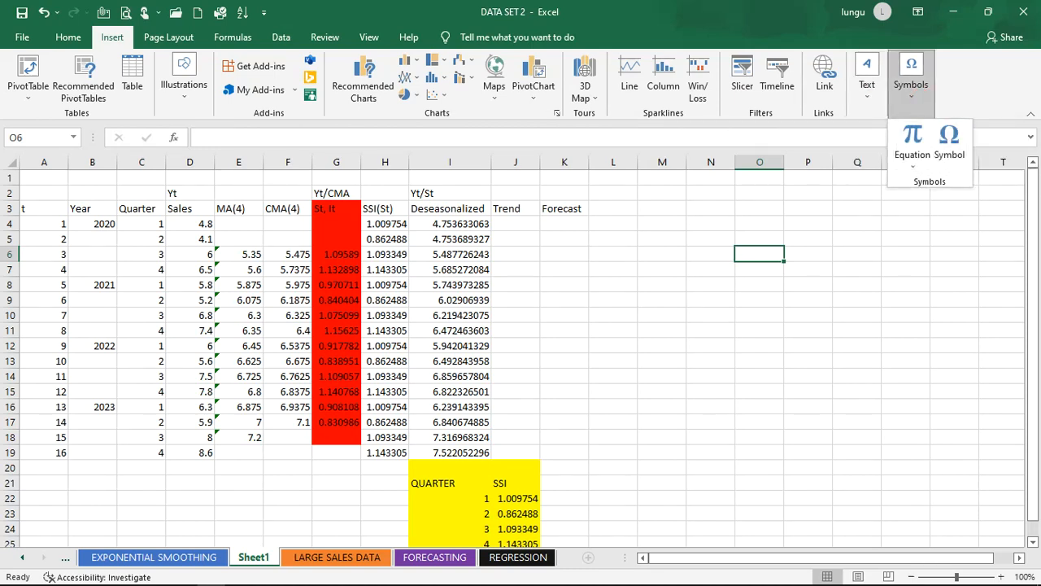
{"action": "left_click", "coordinate": [842, 205]}
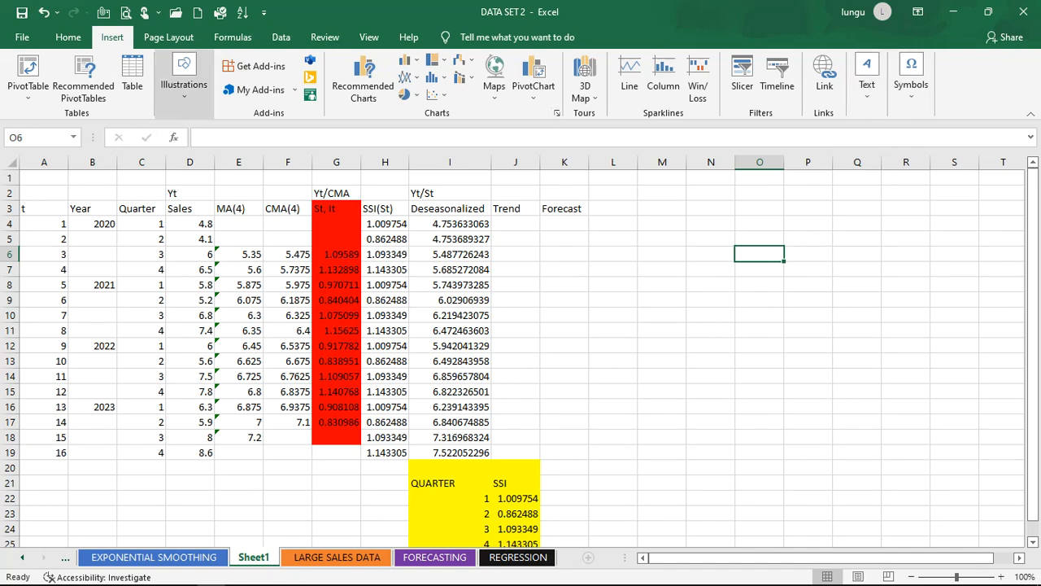
{"action": "left_click", "coordinate": [233, 37]}
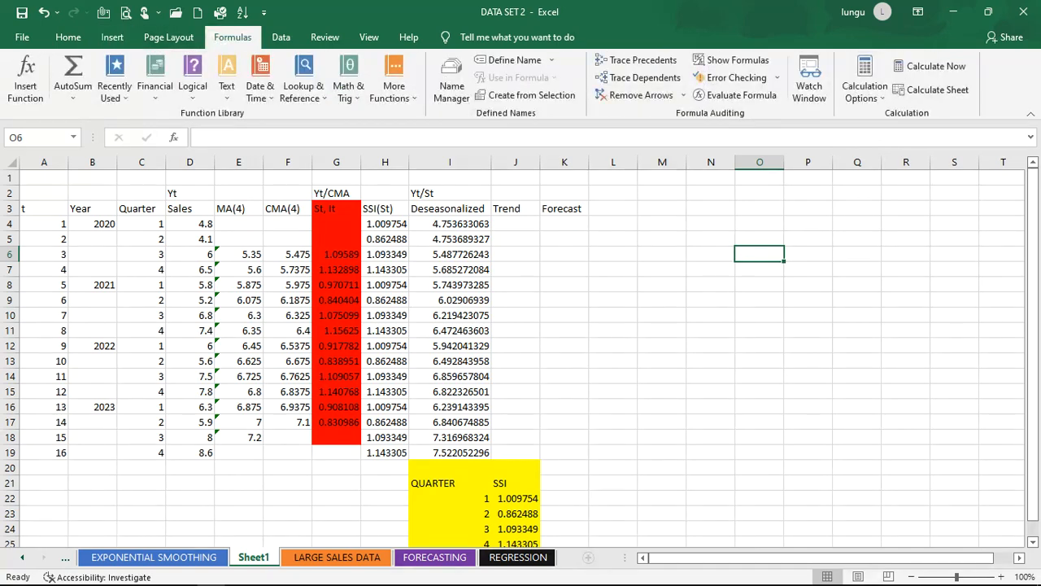
{"action": "left_click", "coordinate": [26, 79]}
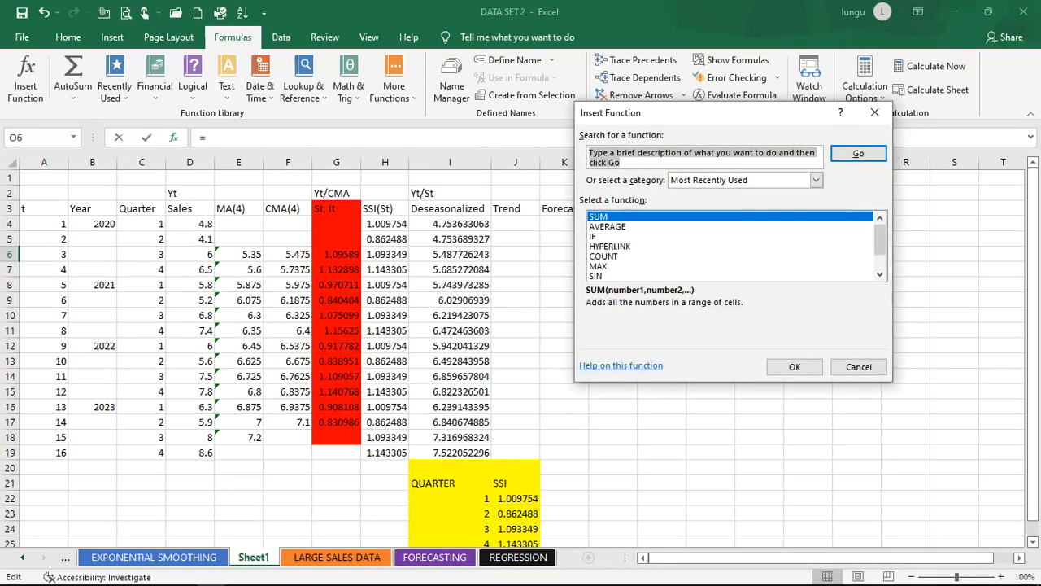
{"action": "scroll", "coordinate": [732, 246], "scroll_direction": "down", "scroll_amount": 1}
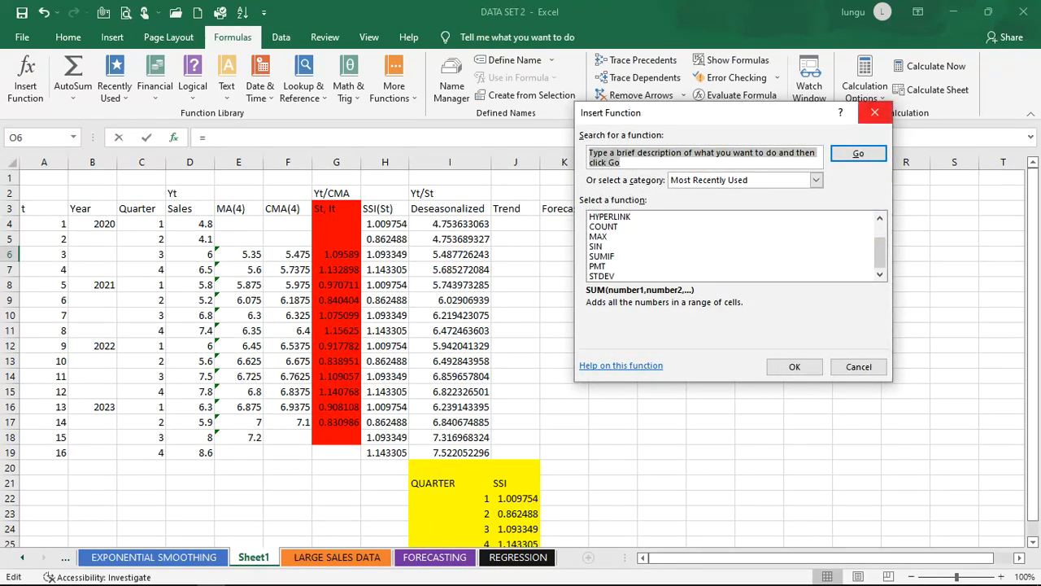
{"action": "left_click", "coordinate": [874, 112]}
Look through the built-in equations and the symbol list for a way to write the trend equation.
{"action": "left_click", "coordinate": [112, 36]}
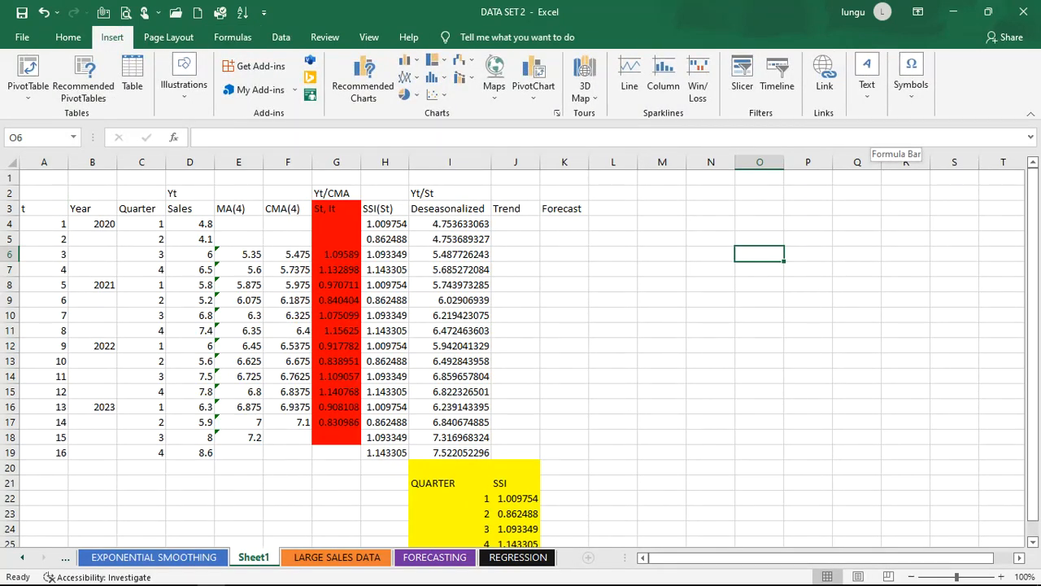
{"action": "left_click", "coordinate": [911, 77]}
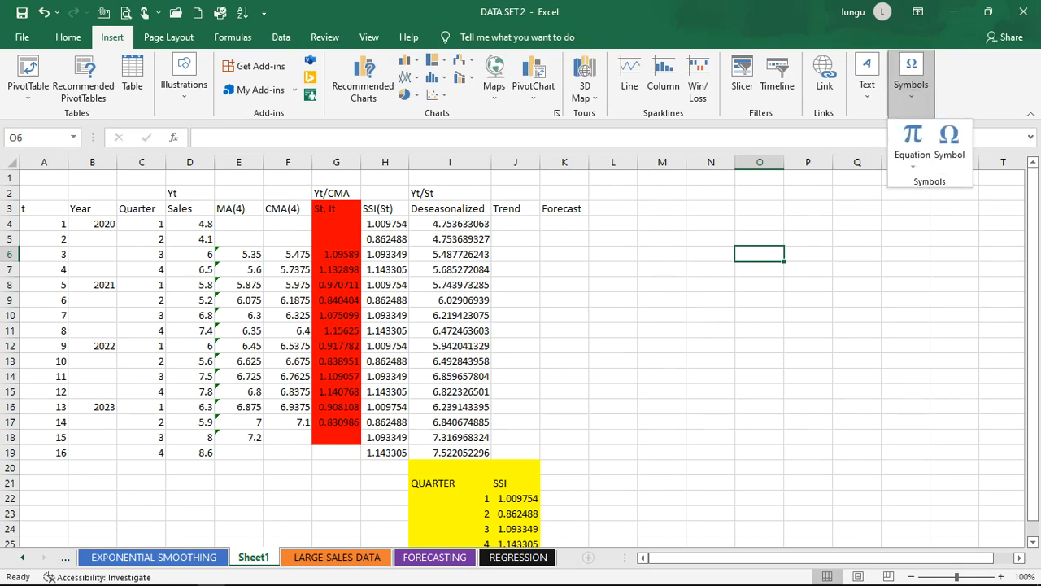
{"action": "left_click", "coordinate": [912, 154]}
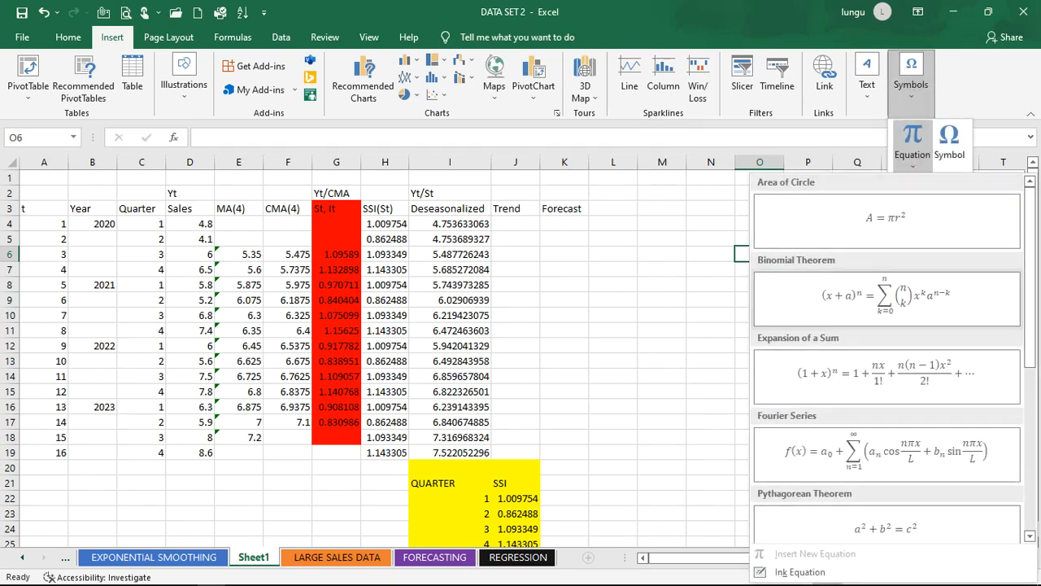
{"action": "scroll", "coordinate": [895, 235], "scroll_direction": "down", "scroll_amount": 3}
{"action": "scroll", "coordinate": [894, 381], "scroll_direction": "down", "scroll_amount": 2}
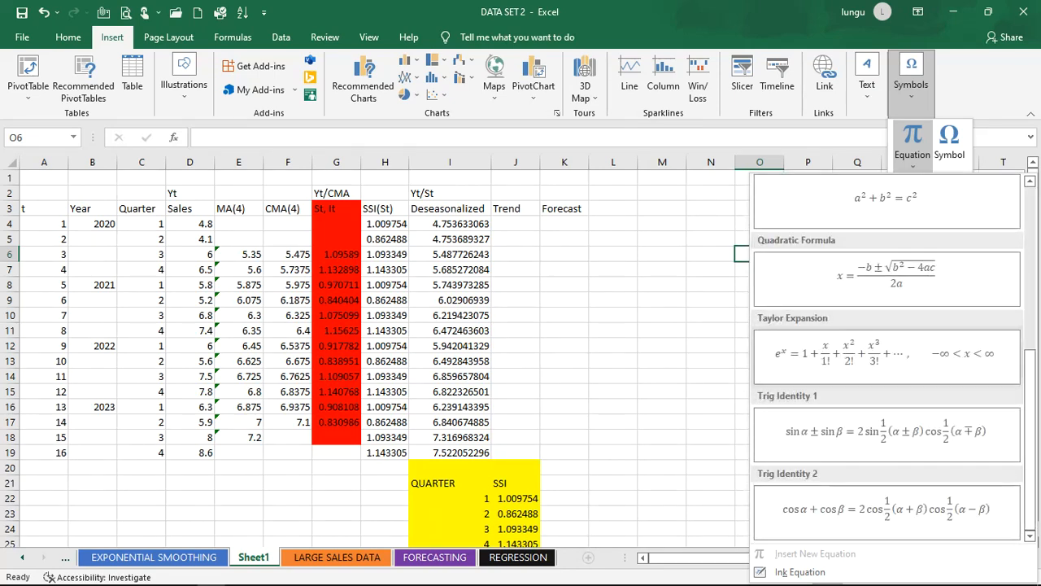
{"action": "scroll", "coordinate": [886, 375], "scroll_direction": "up", "scroll_amount": 2}
{"action": "scroll", "coordinate": [886, 374], "scroll_direction": "down", "scroll_amount": 2}
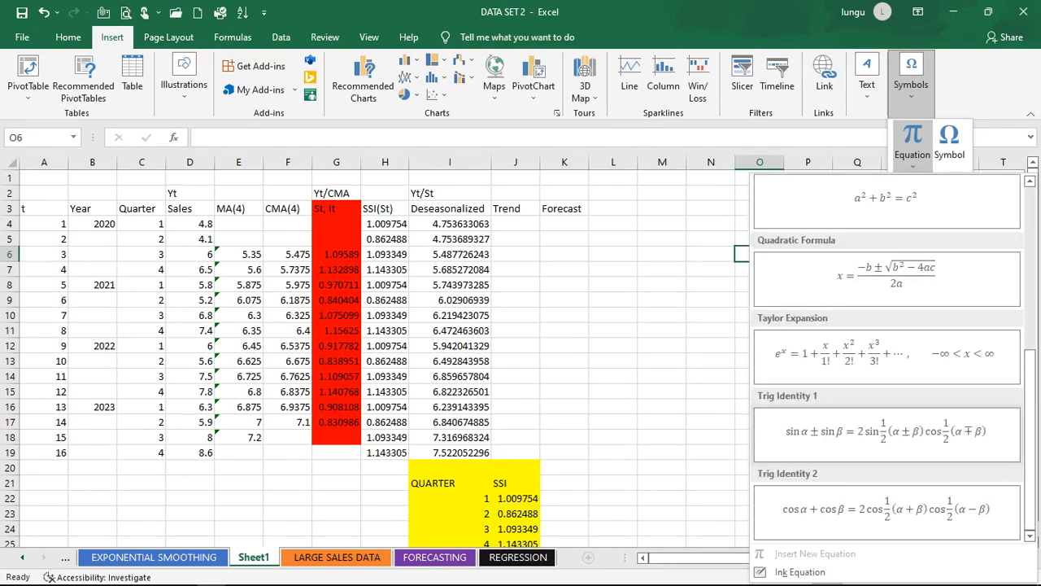
{"action": "scroll", "coordinate": [886, 374], "scroll_direction": "up", "scroll_amount": 4}
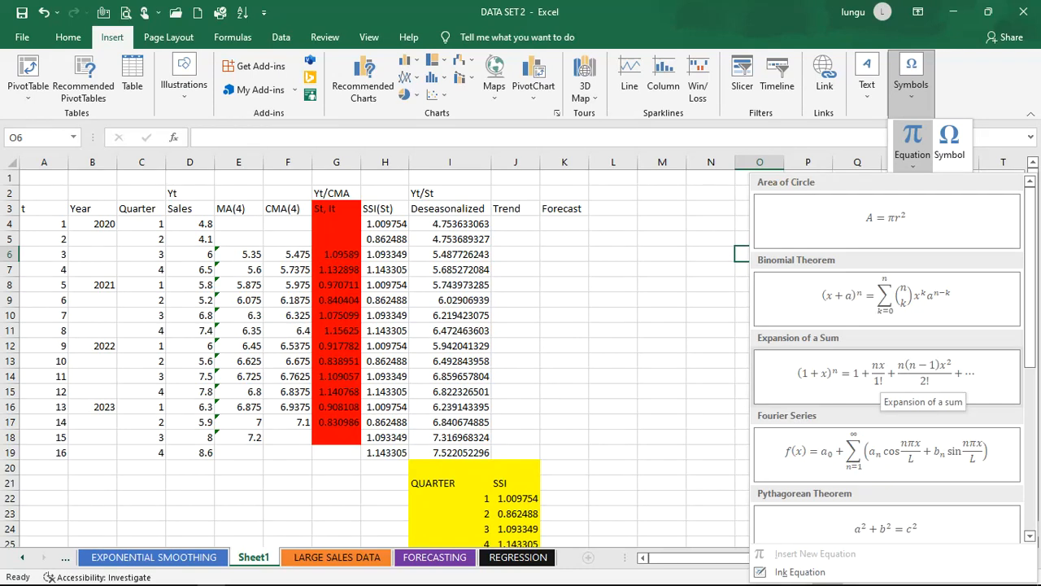
{"action": "scroll", "coordinate": [887, 374], "scroll_direction": "down", "scroll_amount": 3}
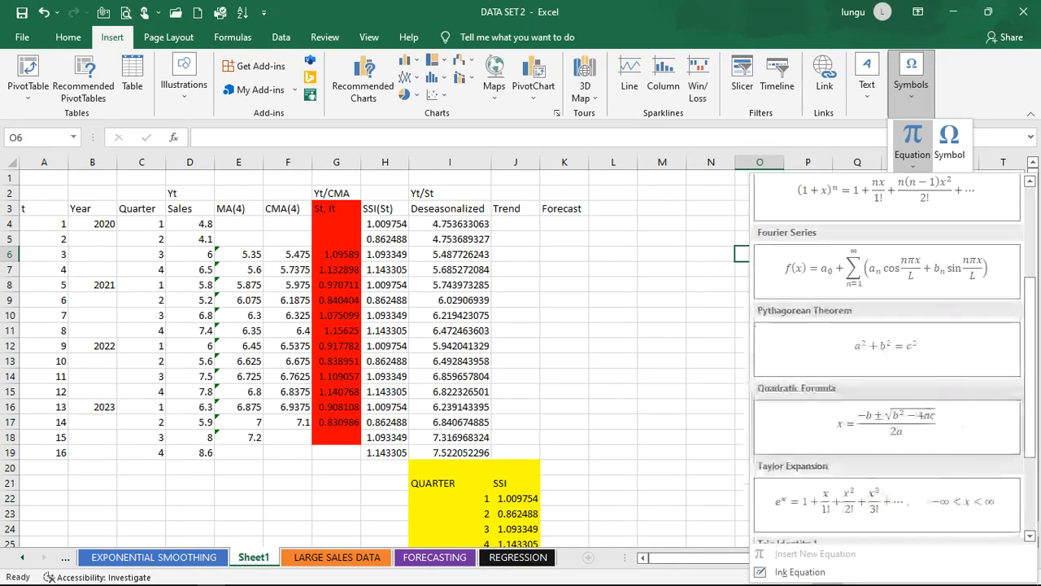
{"action": "scroll", "coordinate": [887, 374], "scroll_direction": "down", "scroll_amount": 2}
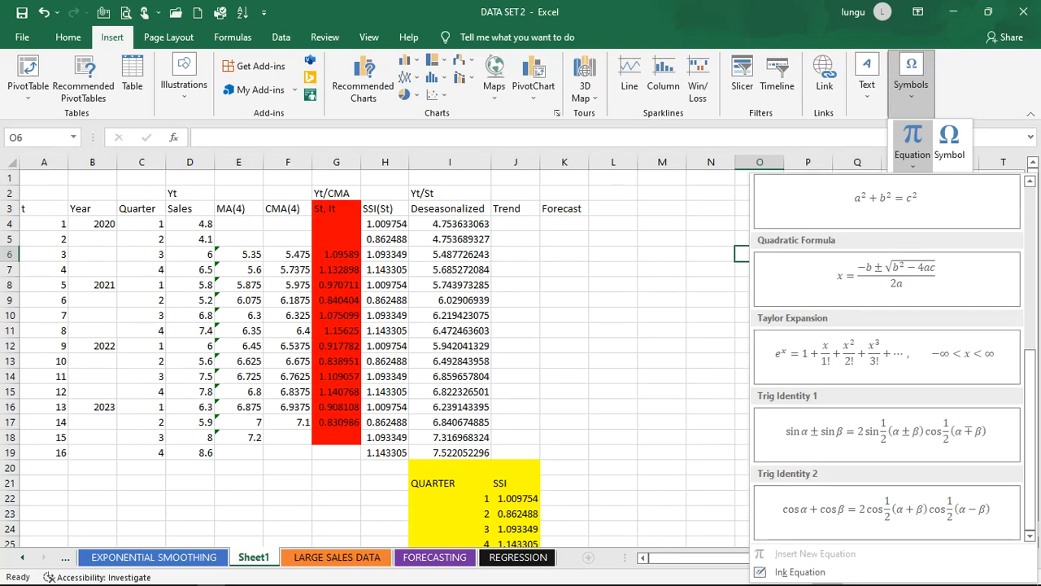
{"action": "left_click", "coordinate": [950, 142]}
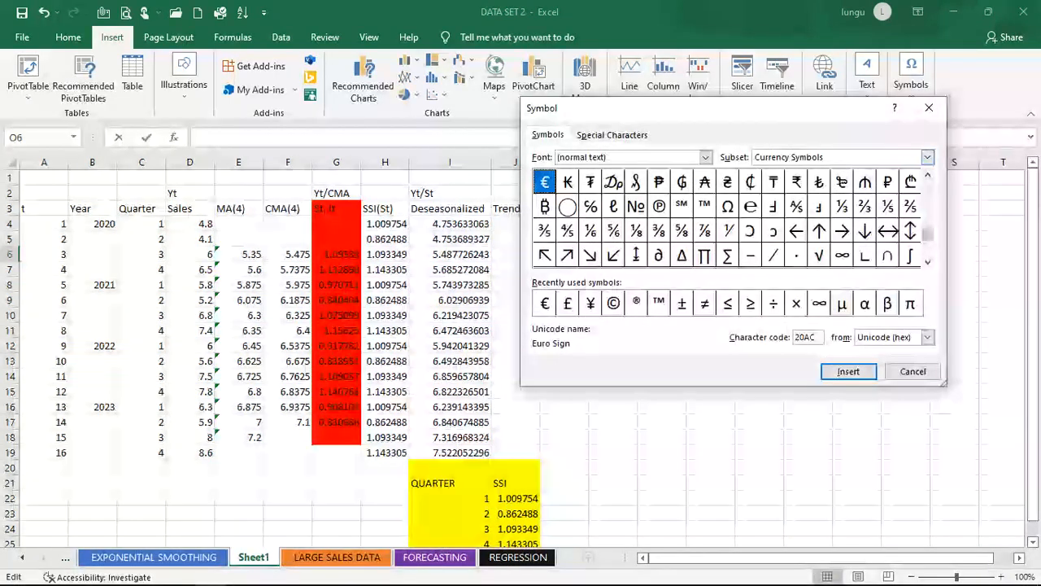
{"action": "left_click", "coordinate": [929, 107]}
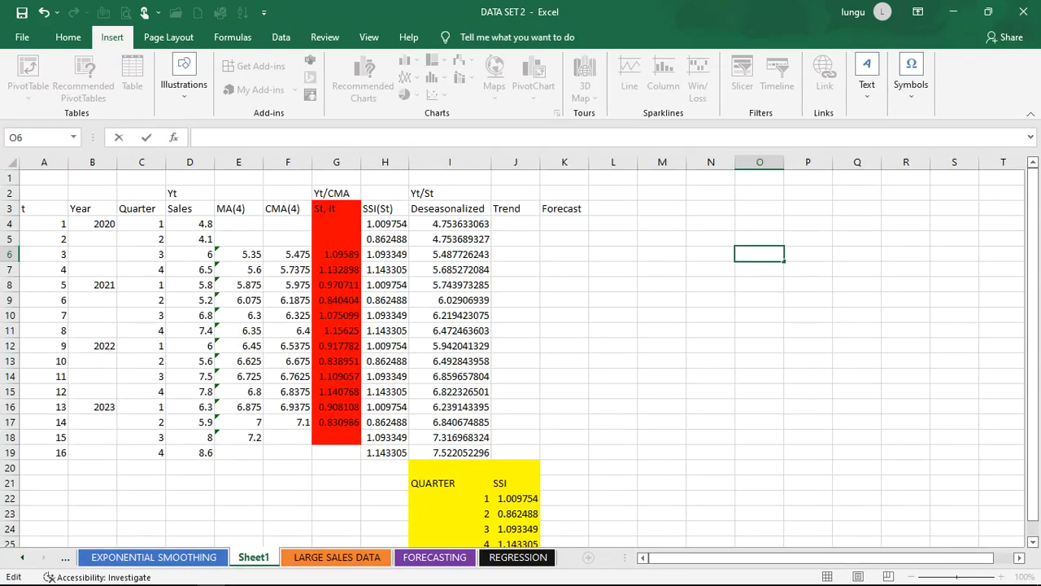
Start the trend equation in O6 with the text "Tt=" and open the symbol list.
{"action": "type", "text": "Tt="}
{"action": "left_click", "coordinate": [911, 77]}
{"action": "left_click", "coordinate": [950, 140]}
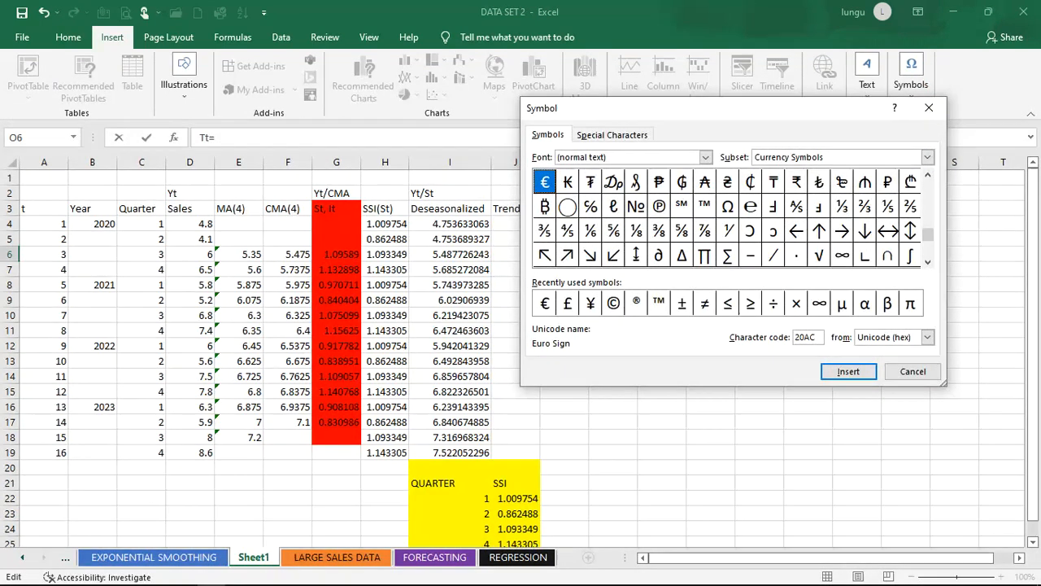
Search the symbol subsets and the special characters for a beta letter to use in the trend equation.
{"action": "left_click", "coordinate": [928, 260]}
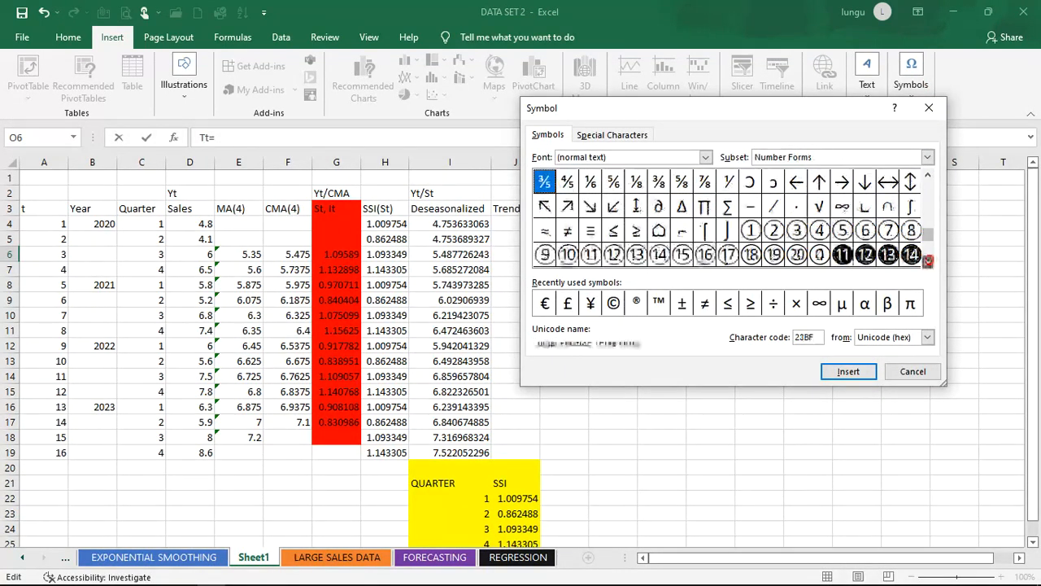
{"action": "left_click", "coordinate": [927, 258]}
{"action": "left_click", "coordinate": [924, 256]}
{"action": "left_click", "coordinate": [927, 175]}
{"action": "left_click", "coordinate": [926, 175]}
{"action": "left_click", "coordinate": [926, 175]}
{"action": "left_click", "coordinate": [926, 175]}
{"action": "left_click", "coordinate": [927, 175]}
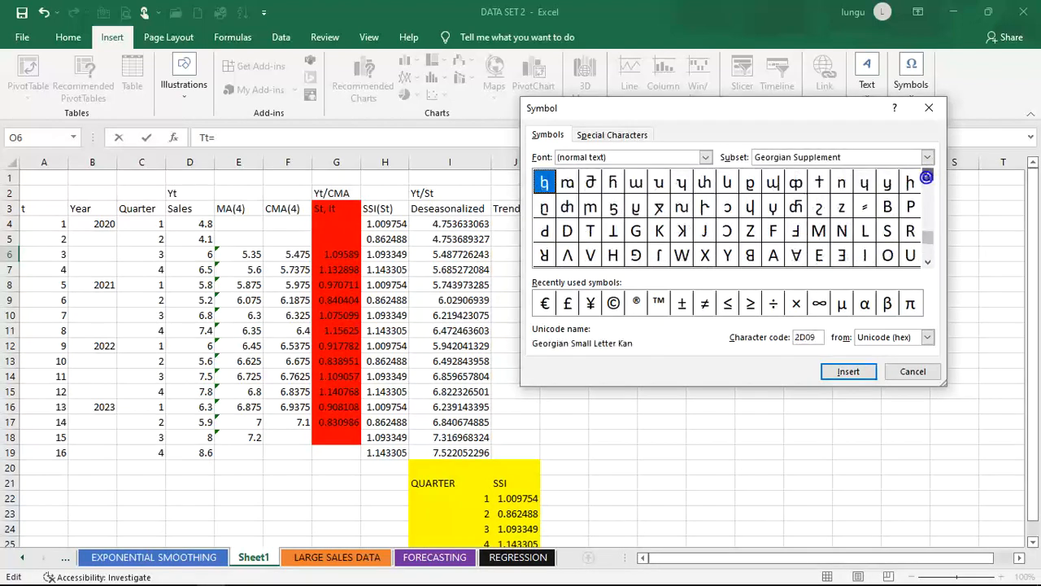
{"action": "left_click", "coordinate": [927, 175]}
{"action": "left_click", "coordinate": [927, 177]}
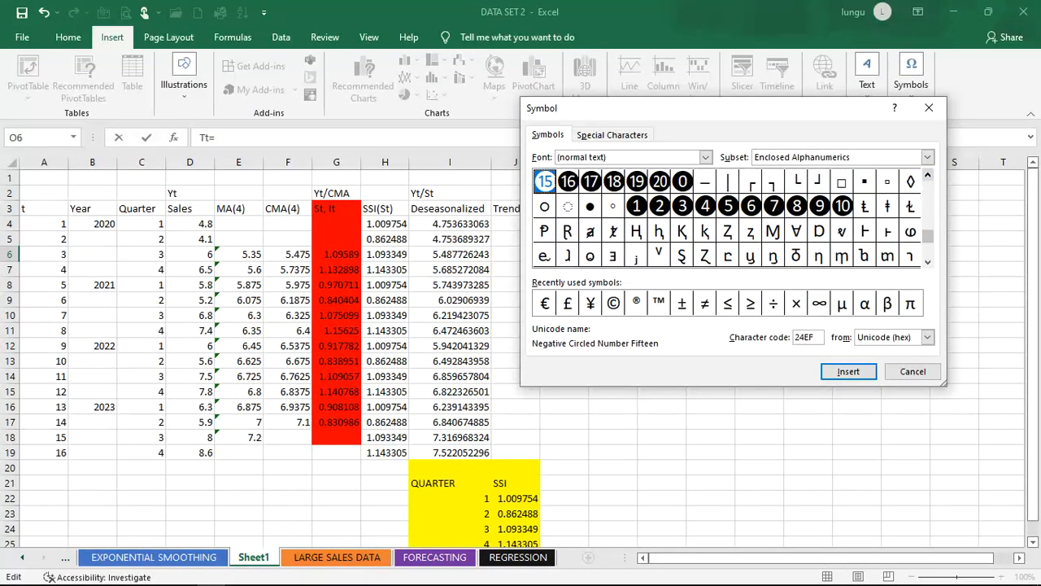
{"action": "left_click", "coordinate": [927, 176]}
{"action": "left_click", "coordinate": [927, 175]}
{"action": "left_click", "coordinate": [927, 175]}
{"action": "left_click", "coordinate": [927, 175]}
{"action": "left_click", "coordinate": [926, 176]}
{"action": "left_click", "coordinate": [927, 176]}
{"action": "left_click", "coordinate": [926, 177]}
{"action": "left_click", "coordinate": [926, 177]}
{"action": "left_click", "coordinate": [927, 176]}
{"action": "left_click", "coordinate": [926, 177]}
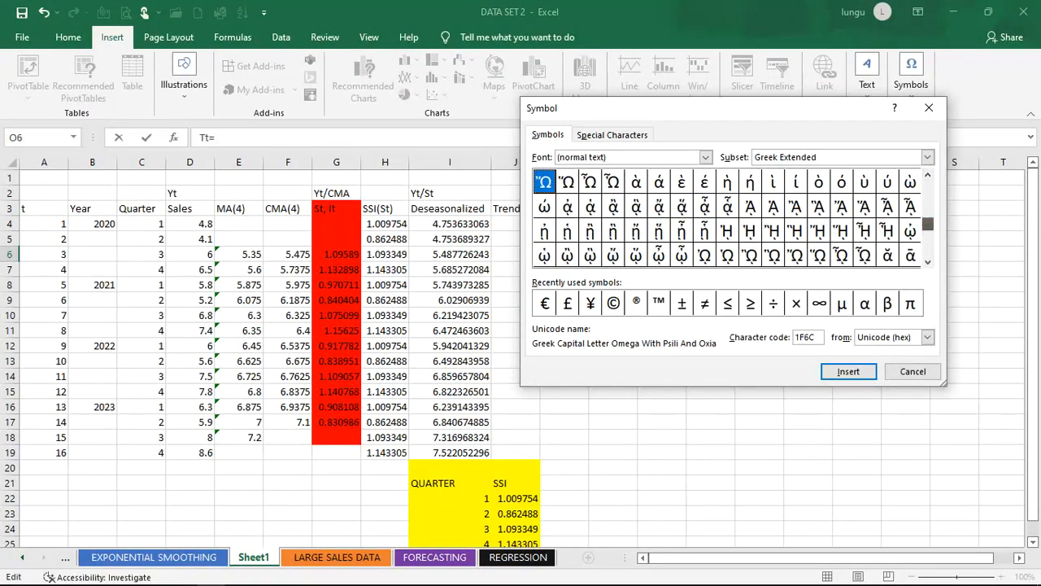
{"action": "left_click", "coordinate": [927, 177]}
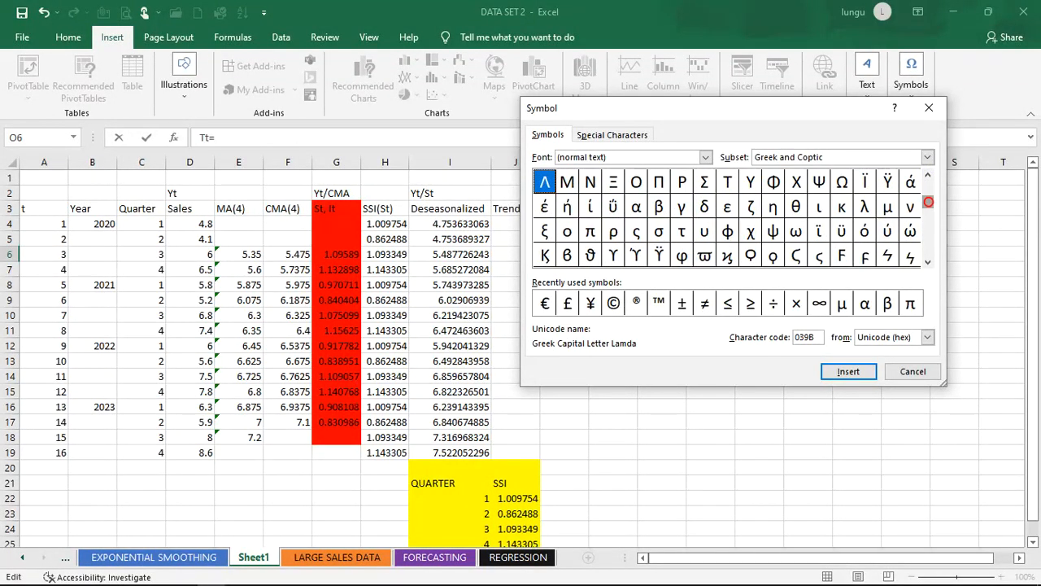
{"action": "left_click_drag", "start_coordinate": [927, 199], "coordinate": [927, 192]}
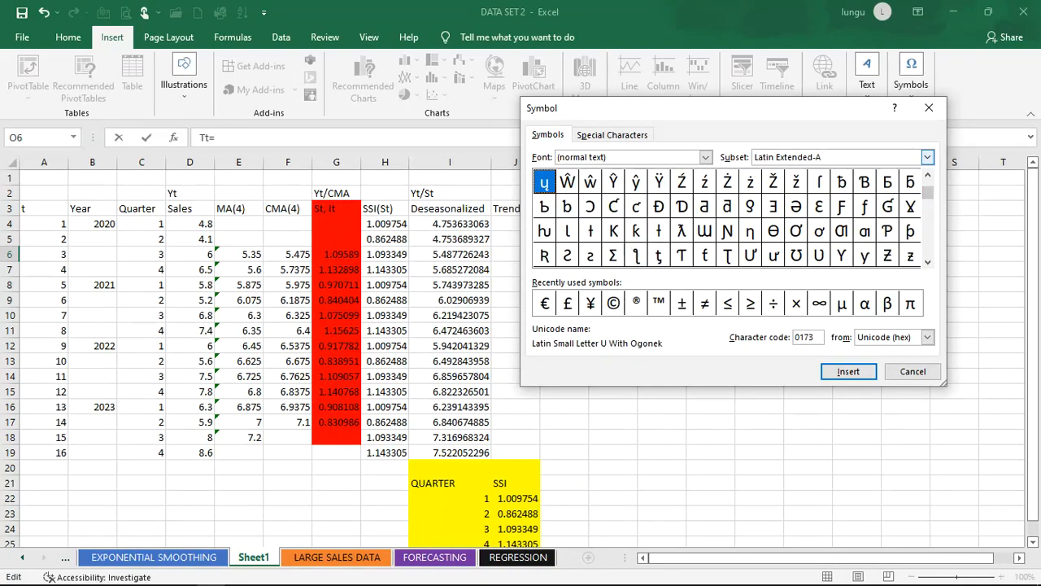
{"action": "left_click", "coordinate": [613, 134]}
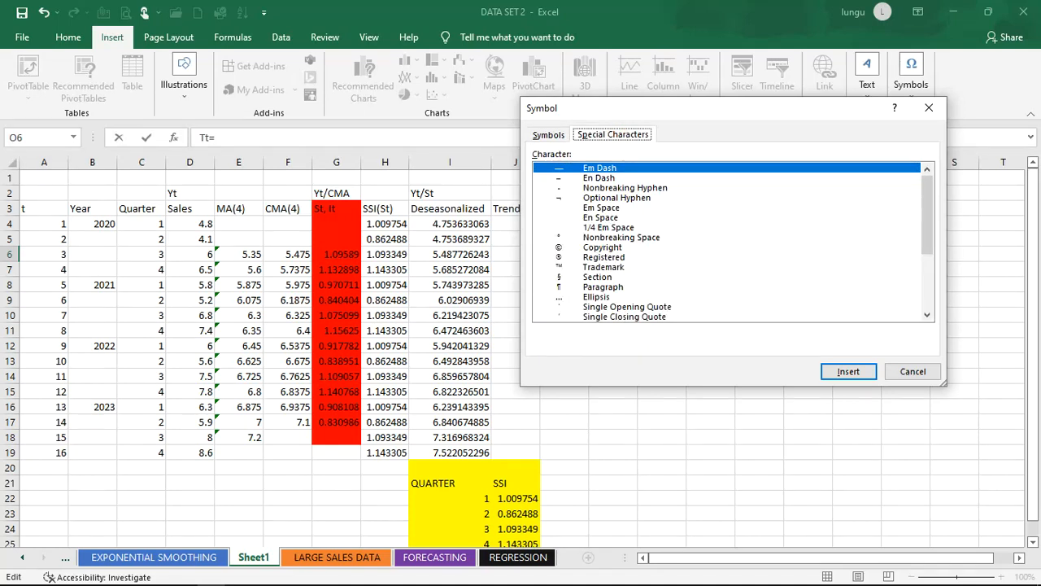
{"action": "left_click", "coordinate": [549, 135]}
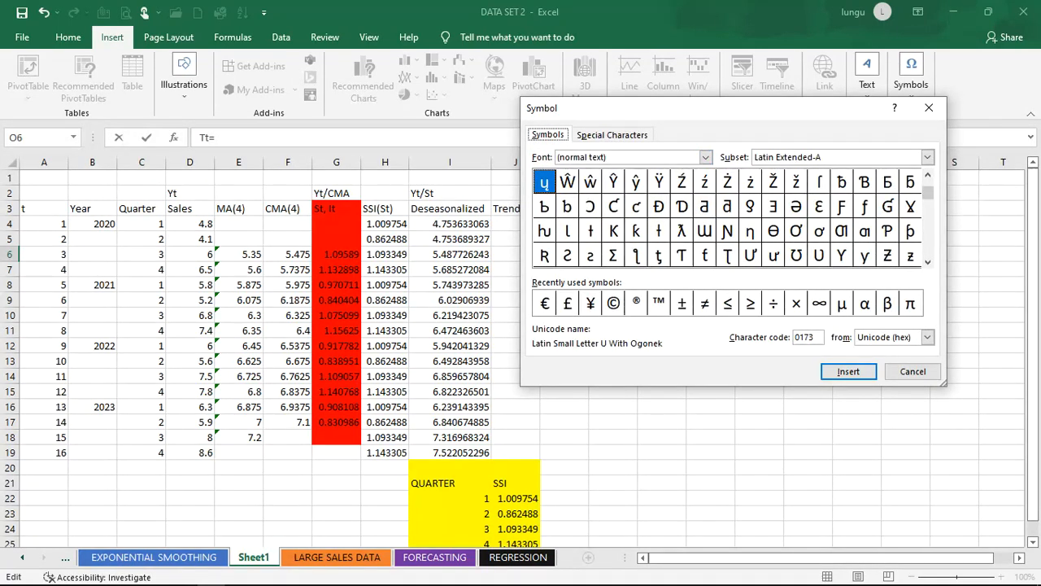
Insert a single Greek small letter beta (β) after "Tt=" in O6.
{"action": "left_click", "coordinate": [887, 303]}
{"action": "left_click", "coordinate": [849, 371]}
{"action": "left_click", "coordinate": [848, 371]}
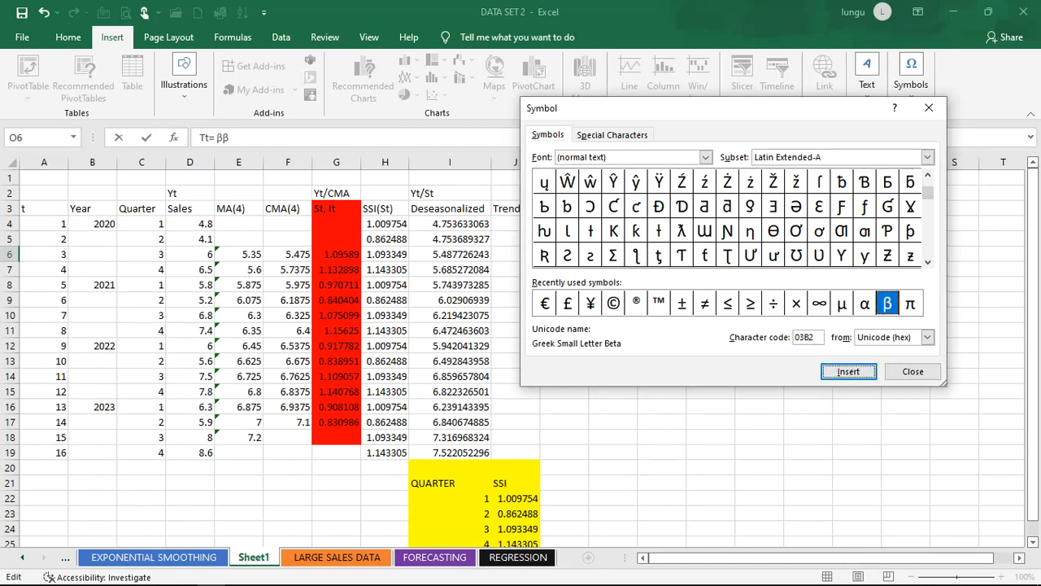
{"action": "left_click", "coordinate": [929, 108]}
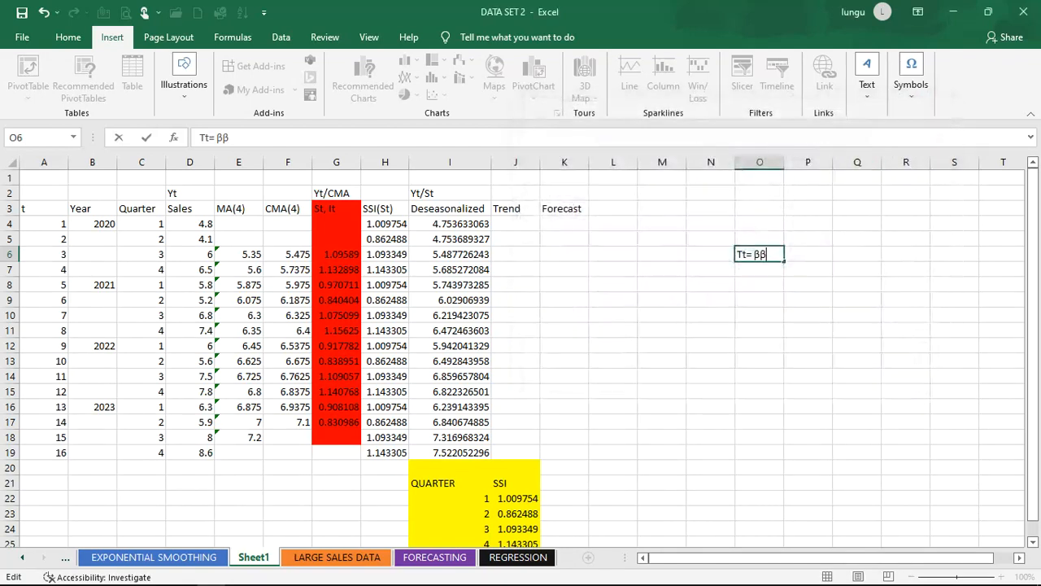
{"action": "key", "text": "BackSpace"}
Add a subscript 0 after the β in O6, followed by a plus sign in normal text.
{"action": "left_click", "coordinate": [70, 39]}
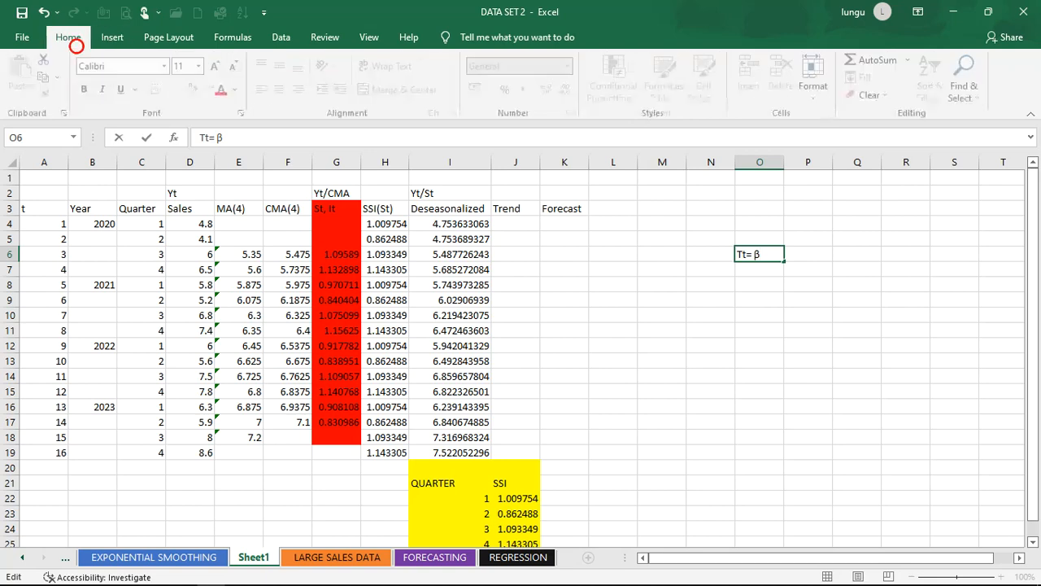
{"action": "left_click", "coordinate": [243, 112]}
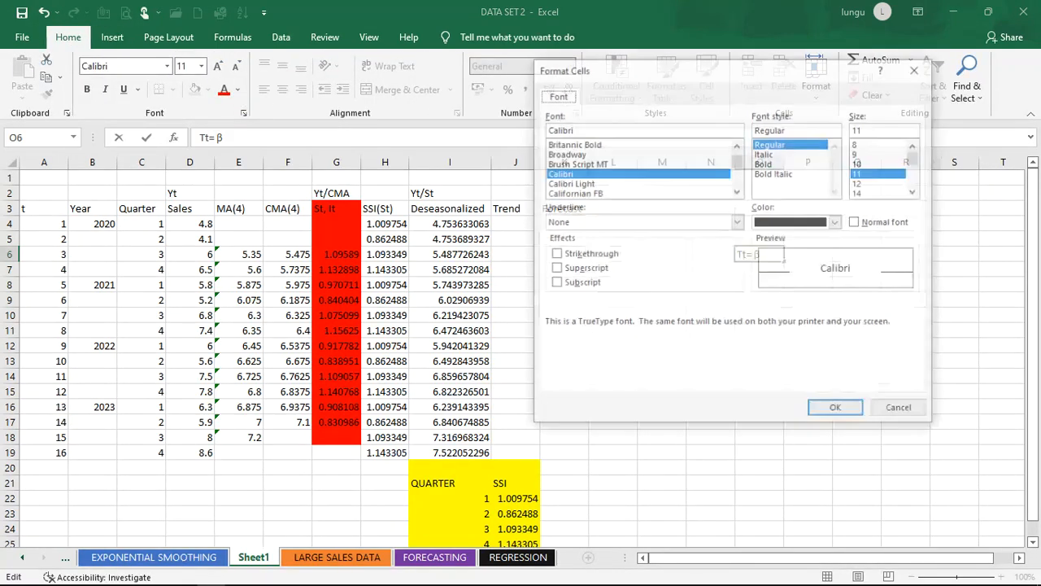
{"action": "left_click", "coordinate": [555, 282]}
{"action": "key", "text": "Return"}
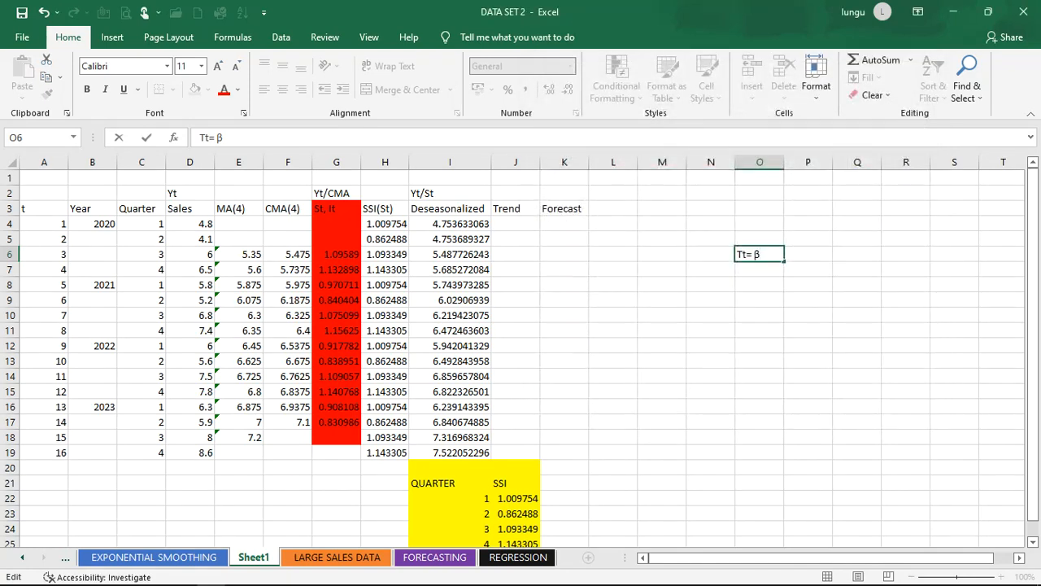
{"action": "type", "text": "0"}
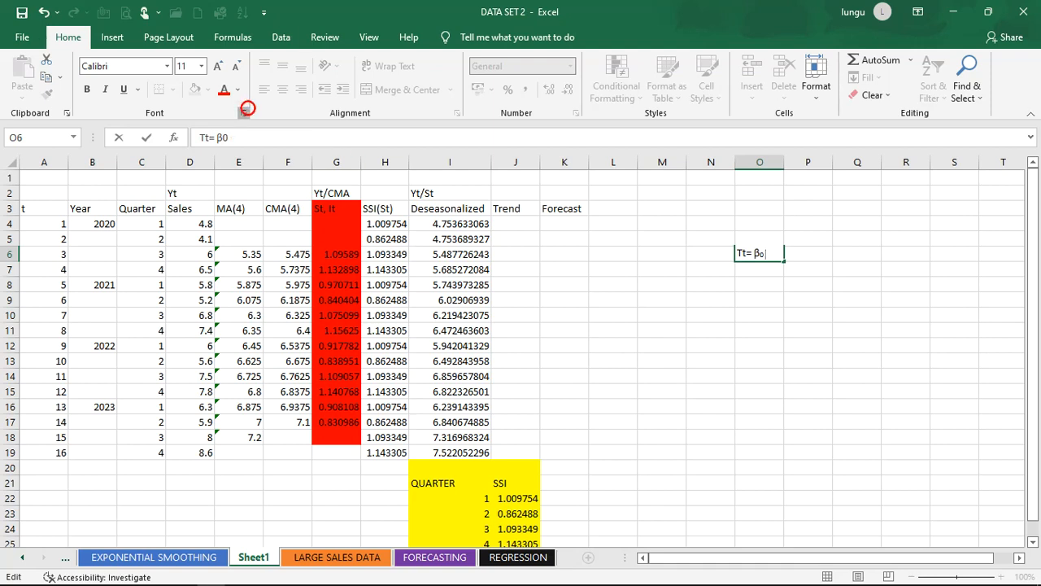
{"action": "left_click", "coordinate": [243, 112]}
{"action": "left_click", "coordinate": [554, 282]}
{"action": "left_click", "coordinate": [837, 410]}
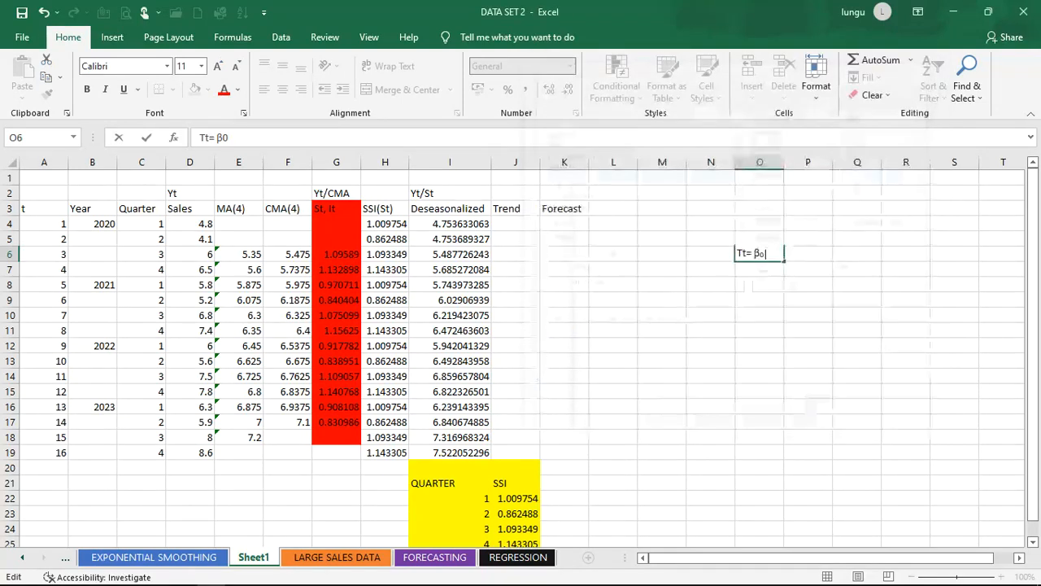
{"action": "type", "text": "+"}
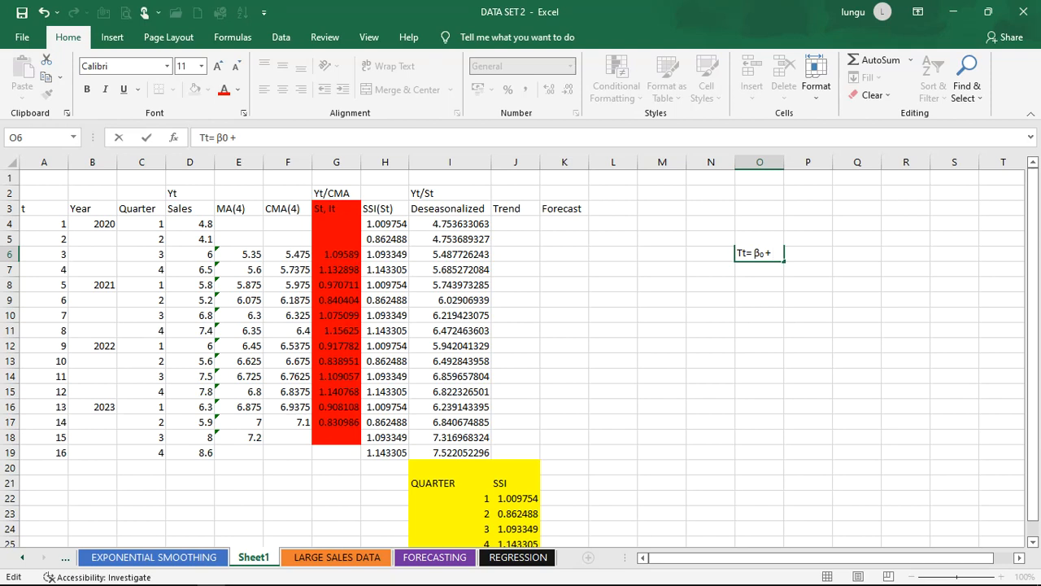
Copy the β to the end of the equation in O6 and give it the subscript 1.
{"action": "left_click_drag", "start_coordinate": [753, 253], "coordinate": [763, 253]}
{"action": "key", "text": "ctrl+c"}
{"action": "key", "text": "End"}
{"action": "key", "text": "ctrl+v"}
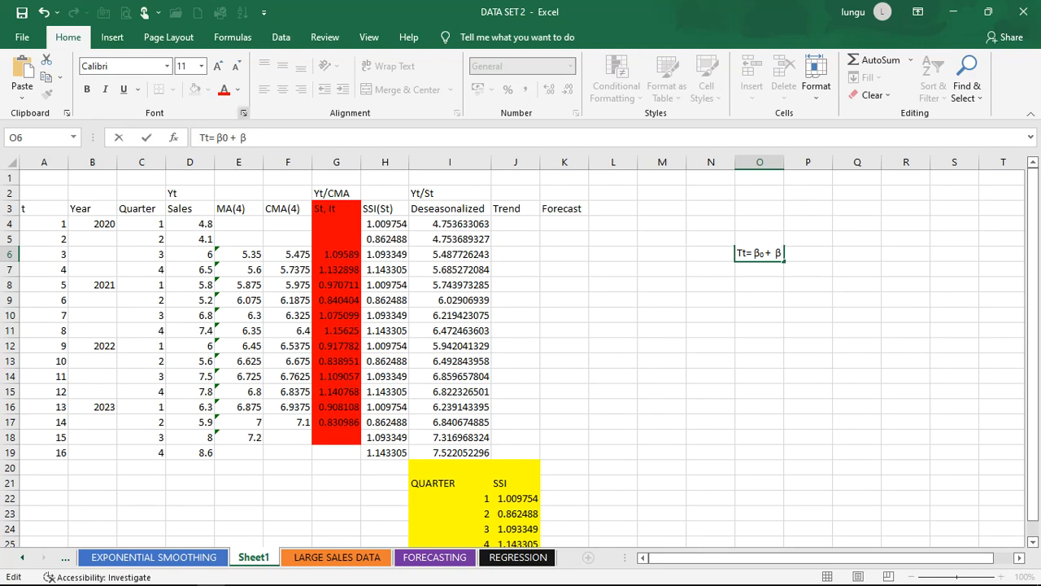
{"action": "left_click", "coordinate": [242, 112]}
{"action": "left_click", "coordinate": [555, 282]}
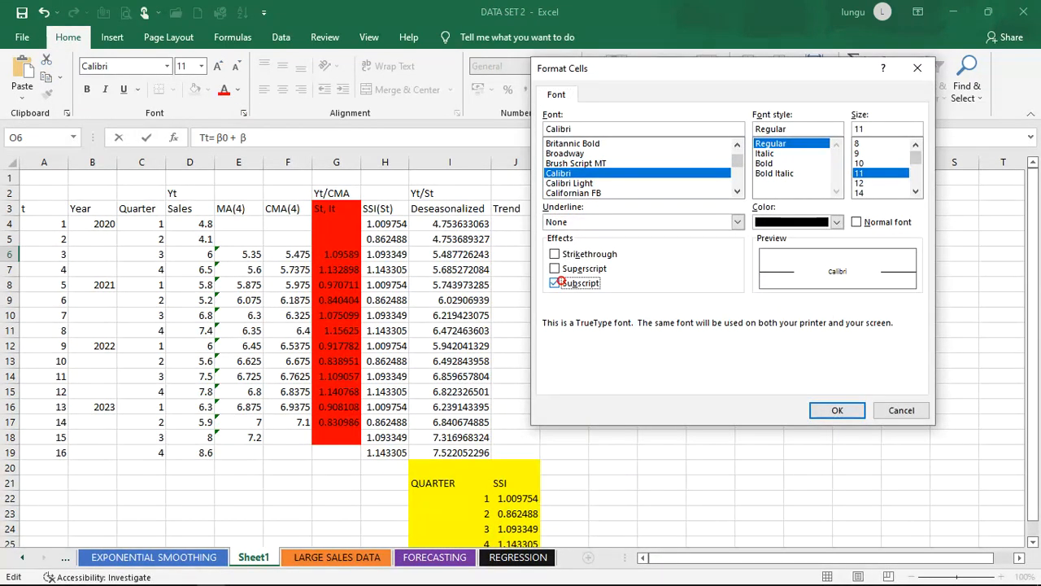
{"action": "left_click", "coordinate": [837, 410]}
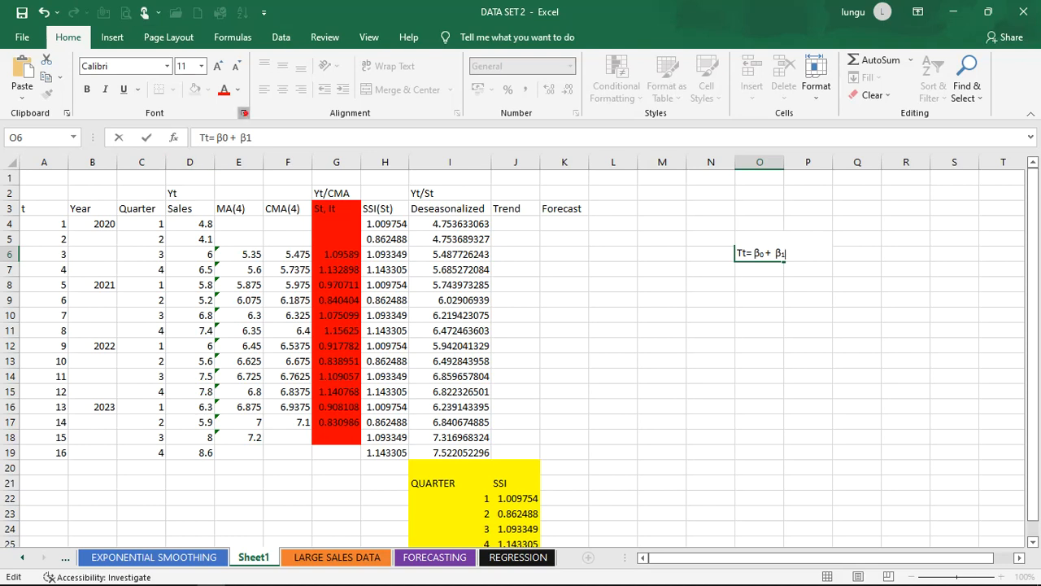
Try to return to normal text after the subscript 1, append t, and complete the equation in O6.
{"action": "left_click", "coordinate": [242, 113]}
{"action": "left_click", "coordinate": [555, 282]}
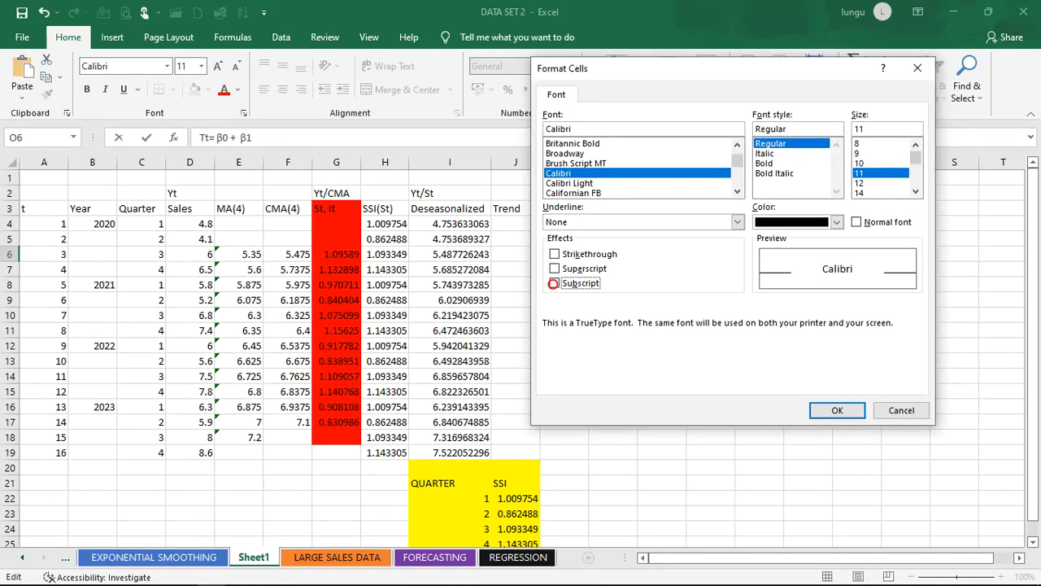
{"action": "left_click", "coordinate": [837, 410]}
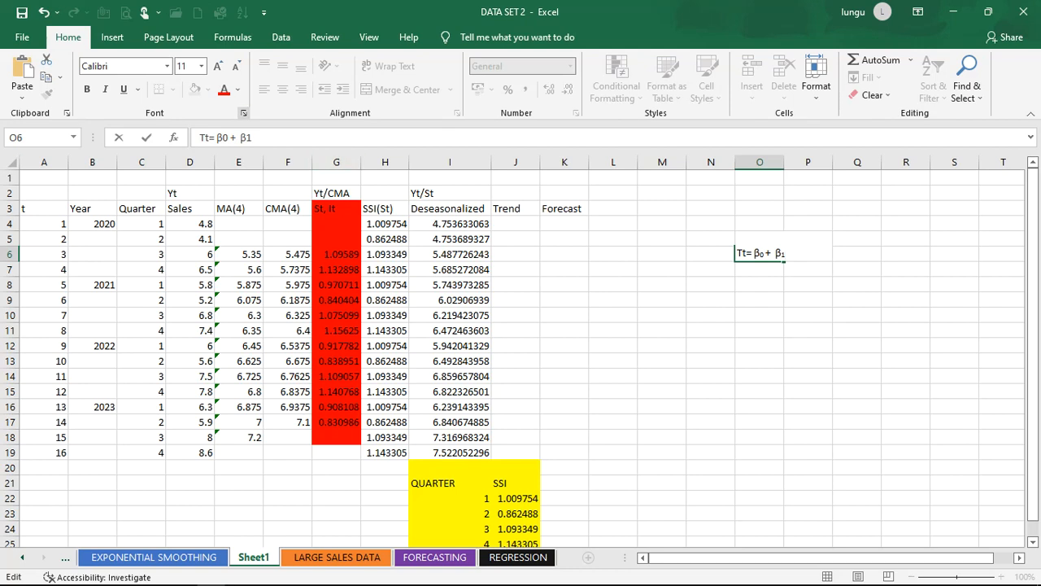
{"action": "left_click", "coordinate": [243, 113]}
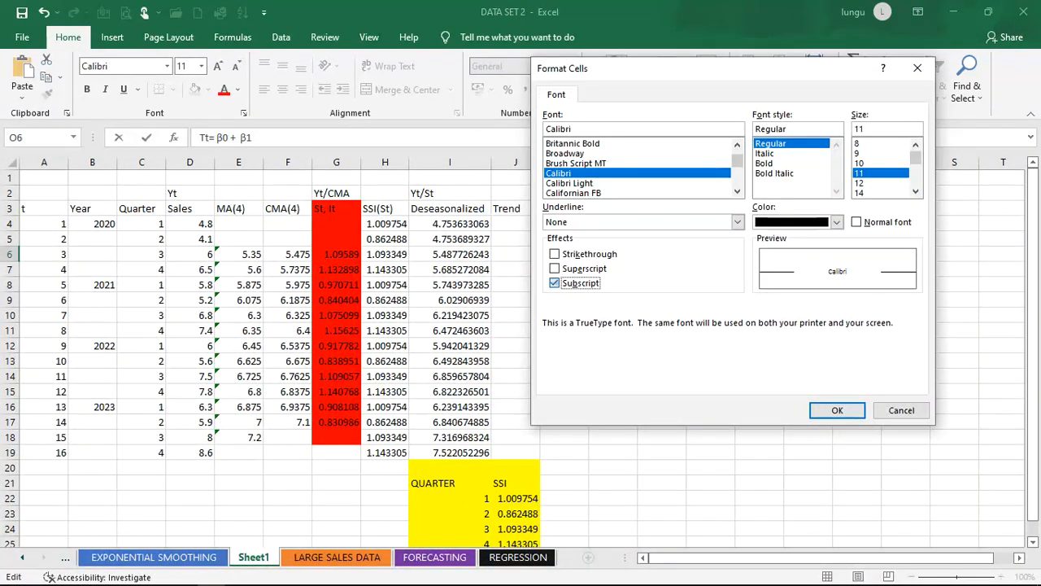
{"action": "key", "text": "Return"}
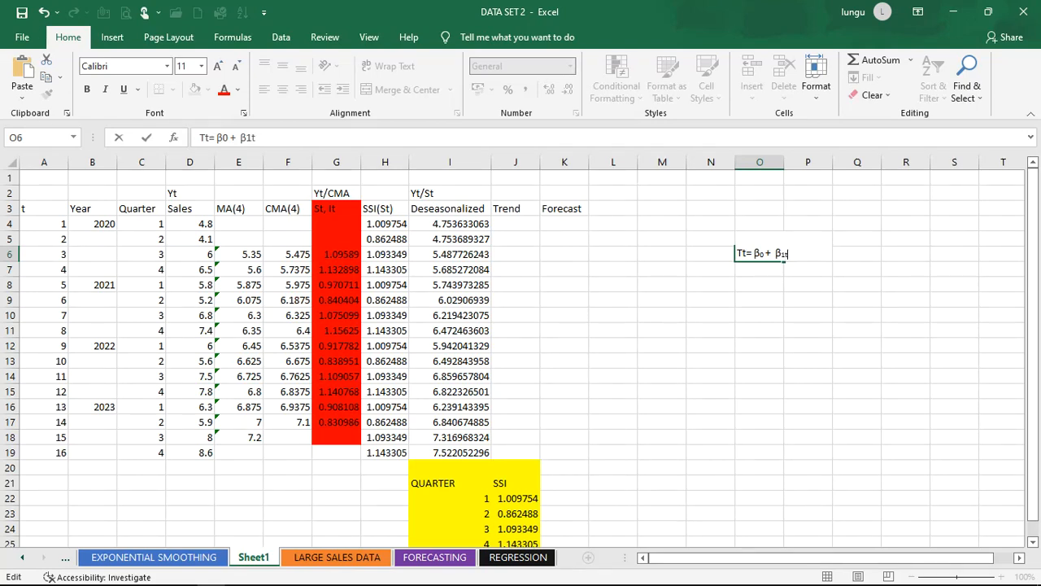
{"action": "left_click", "coordinate": [756, 345]}
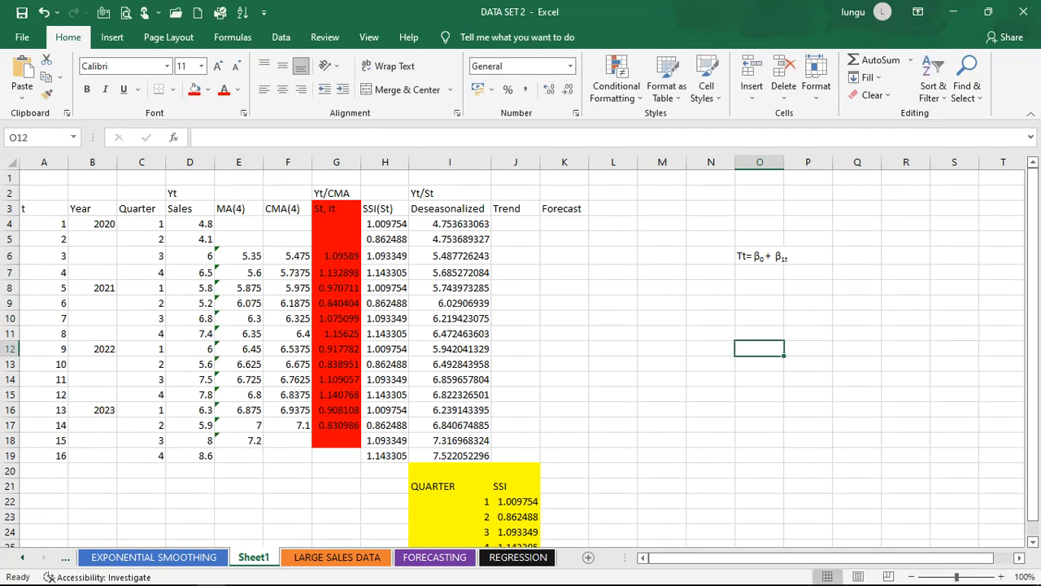
Enlarge the whole trend equation in O6 to font size 36.
{"action": "left_click", "coordinate": [797, 258]}
{"action": "left_click", "coordinate": [755, 269]}
{"action": "left_click", "coordinate": [740, 255]}
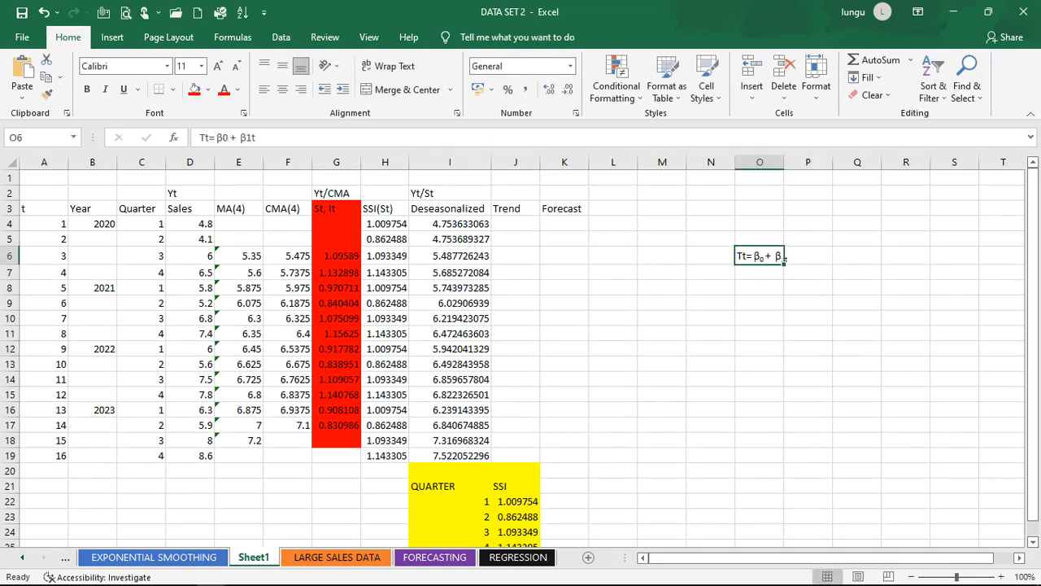
{"action": "double_click", "coordinate": [740, 255]}
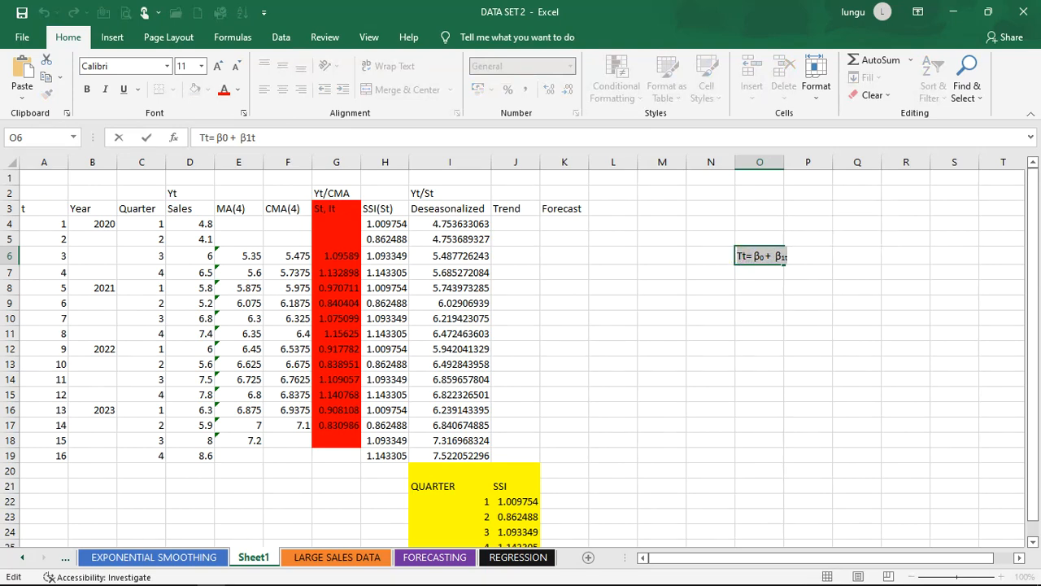
{"action": "left_click", "coordinate": [220, 63]}
{"action": "left_click", "coordinate": [220, 64]}
{"action": "left_click", "coordinate": [219, 63]}
{"action": "left_click", "coordinate": [221, 60]}
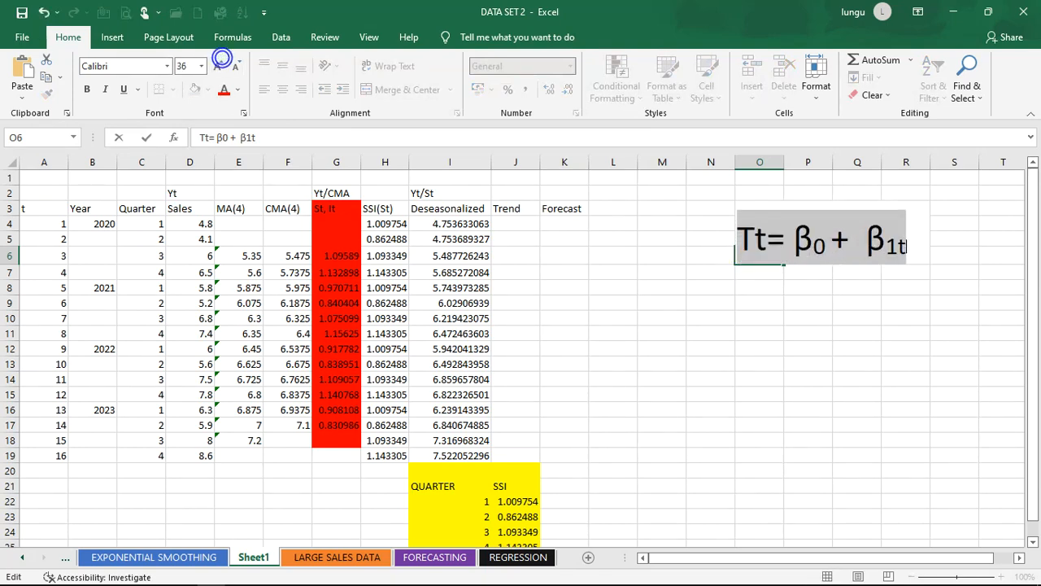
{"action": "left_click", "coordinate": [729, 430]}
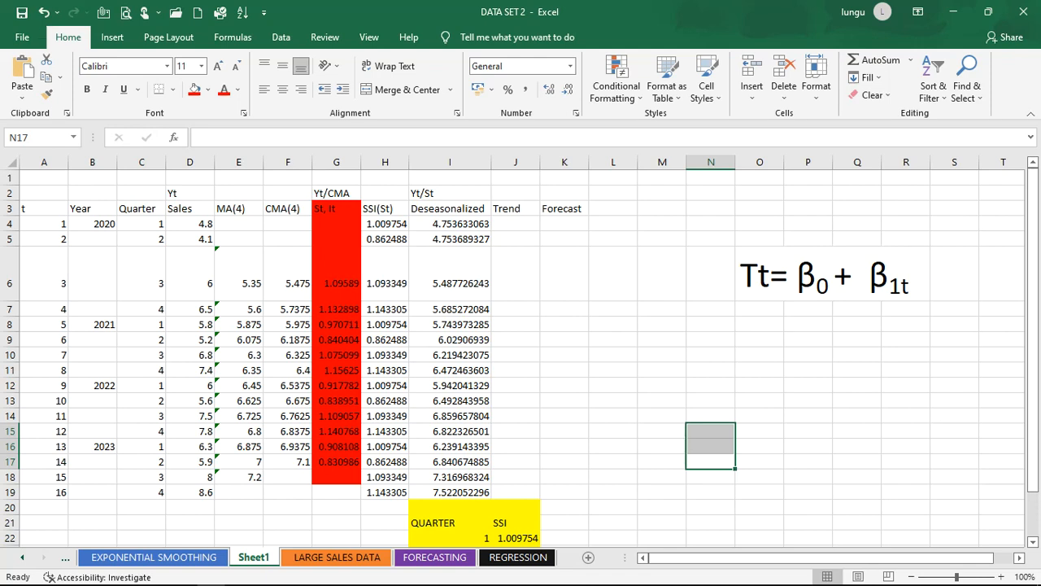
Undo the trend equation in O6, keeping the Trend and Forecast headings in J3:K3.
{"action": "left_click", "coordinate": [44, 12]}
{"action": "left_click", "coordinate": [43, 12]}
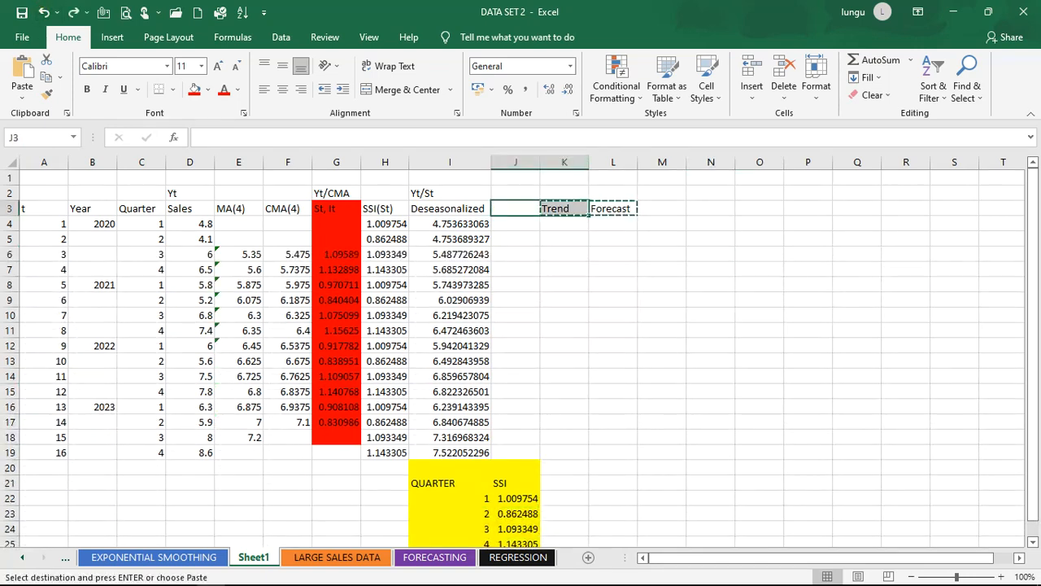
{"action": "left_click", "coordinate": [72, 13]}
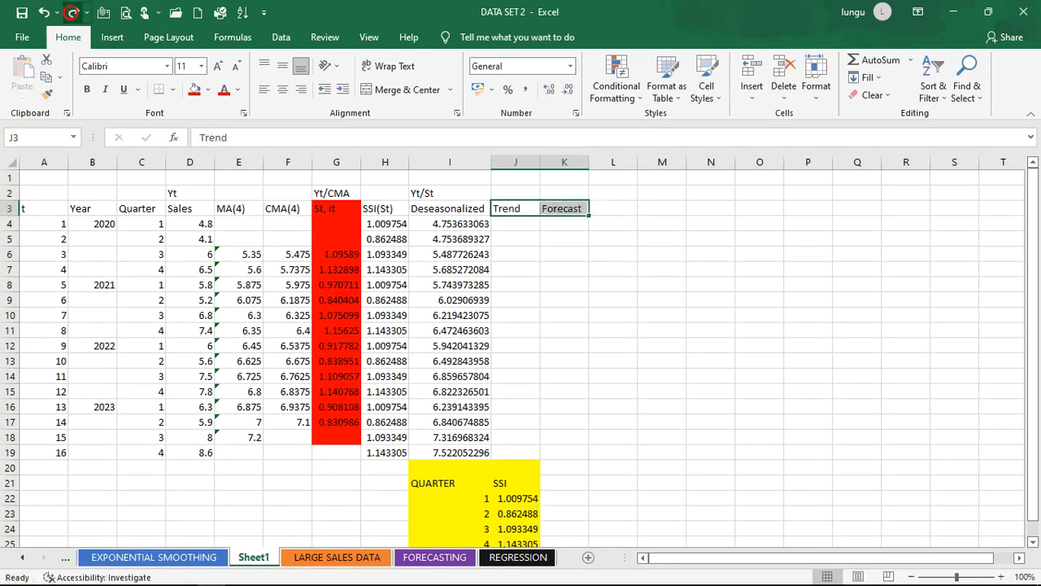
Start a Regression analysis and set the Y input range to the deseasonalized values in I4:I19.
{"action": "left_click", "coordinate": [516, 224]}
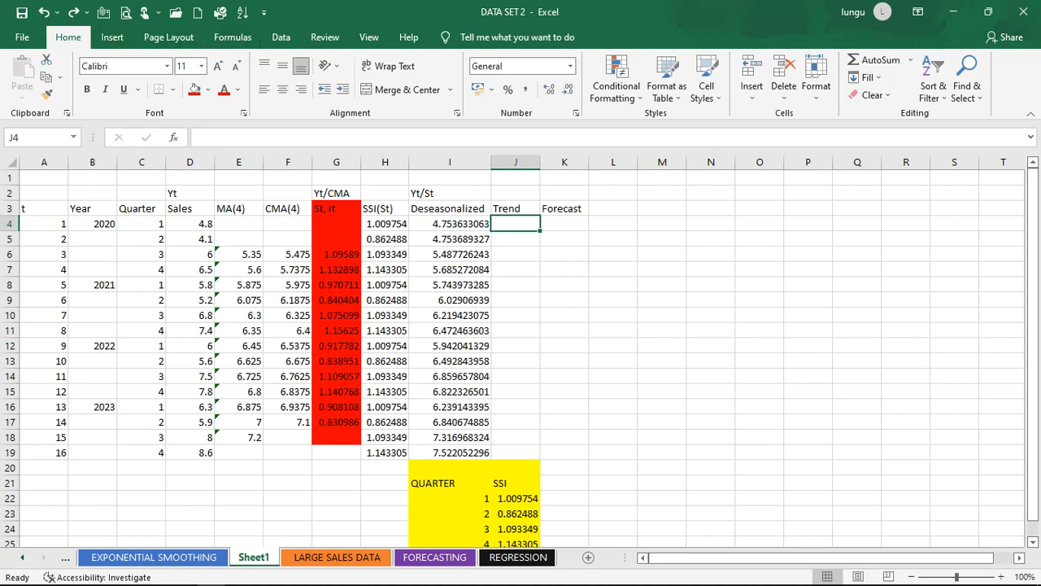
{"action": "left_click", "coordinate": [280, 37]}
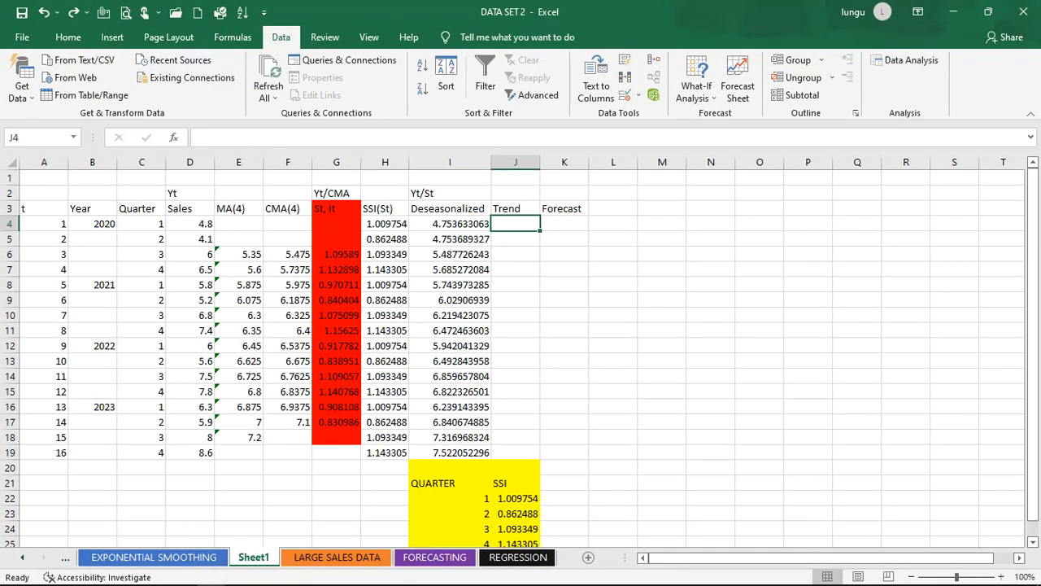
{"action": "left_click", "coordinate": [905, 59]}
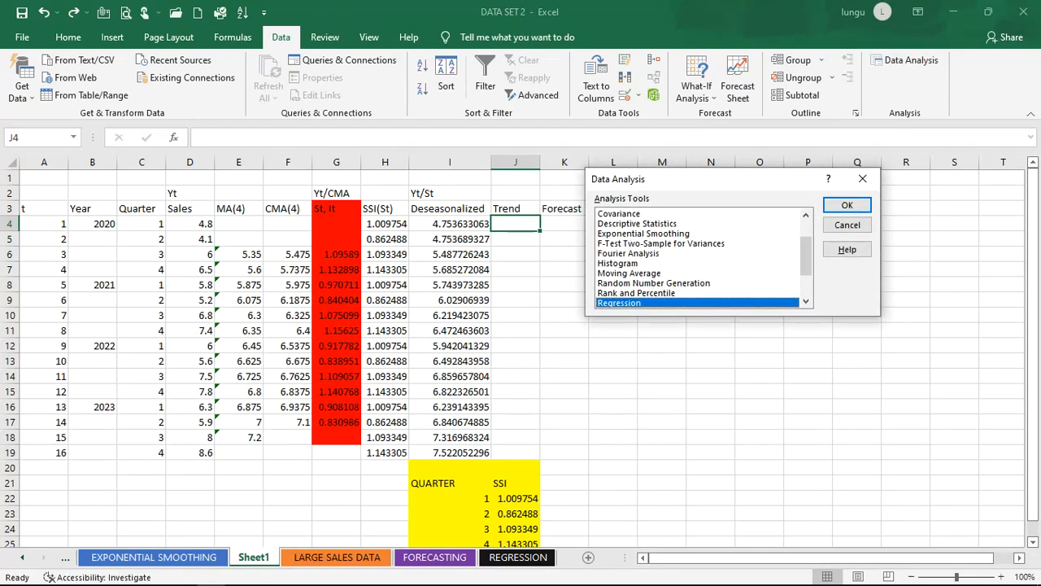
{"action": "double_click", "coordinate": [620, 302]}
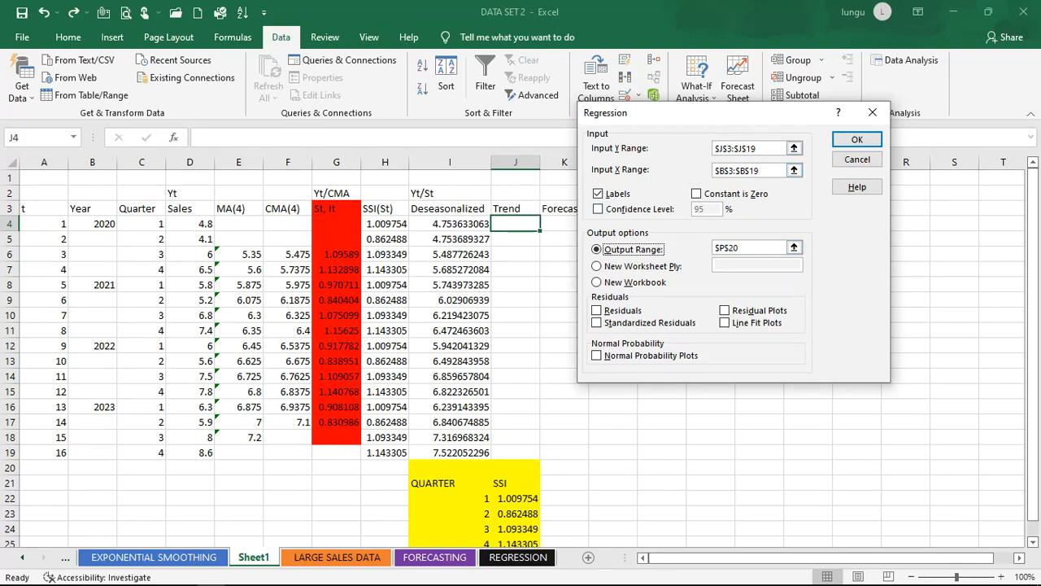
{"action": "left_click_drag", "start_coordinate": [749, 120], "coordinate": [800, 240]}
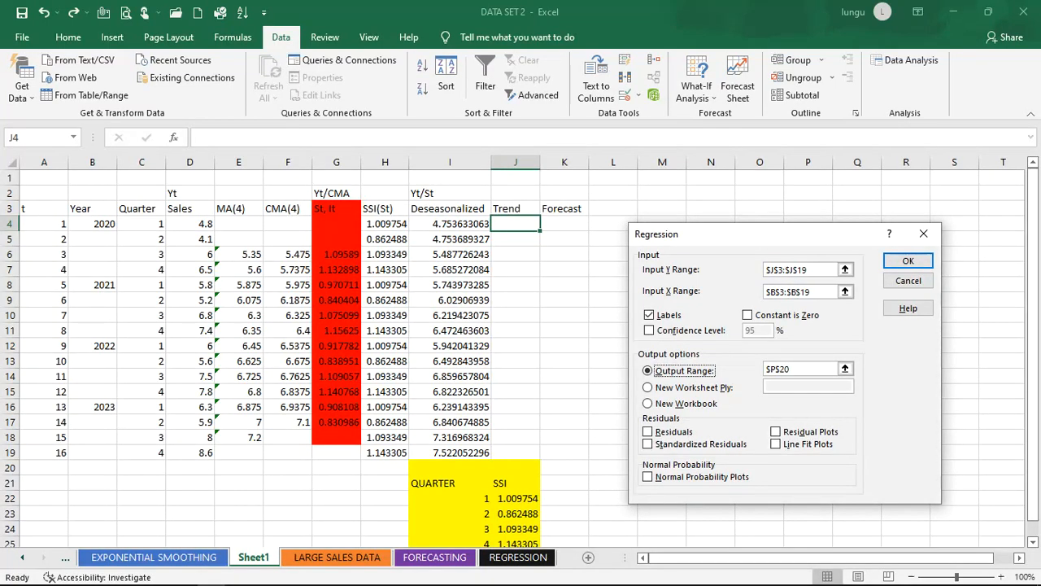
{"action": "left_click_drag", "start_coordinate": [799, 233], "coordinate": [802, 201]}
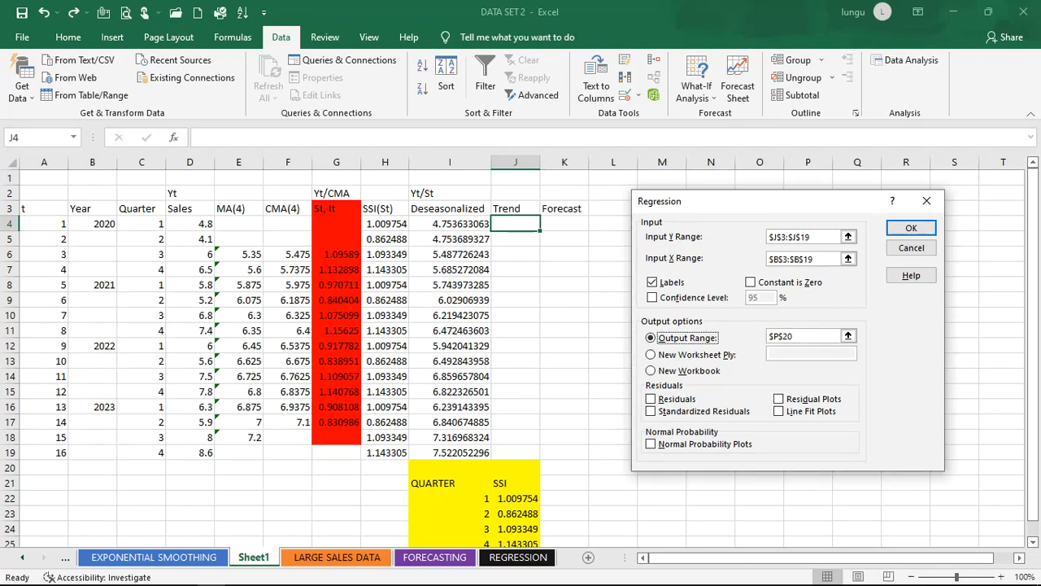
{"action": "left_click", "coordinate": [827, 236]}
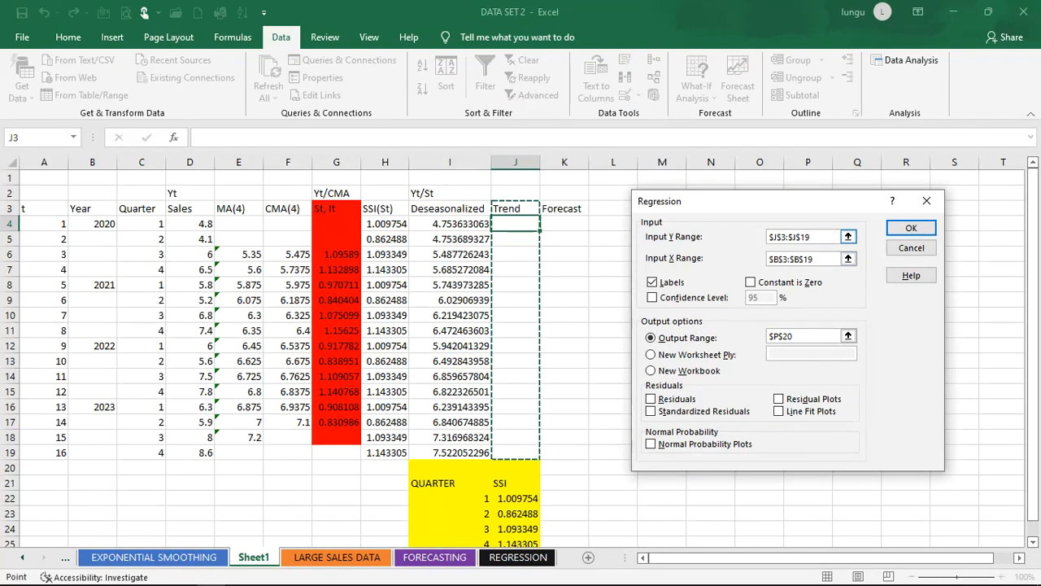
{"action": "key", "text": "BackSpace"}
{"action": "key", "text": "BackSpace"}
{"action": "key", "text": "BackSpace"}
{"action": "key", "text": "BackSpace"}
{"action": "key", "text": "BackSpace"}
{"action": "key", "text": "BackSpace"}
{"action": "key", "text": "BackSpace"}
{"action": "key", "text": "BackSpace"}
{"action": "key", "text": "BackSpace"}
{"action": "key", "text": "BackSpace"}
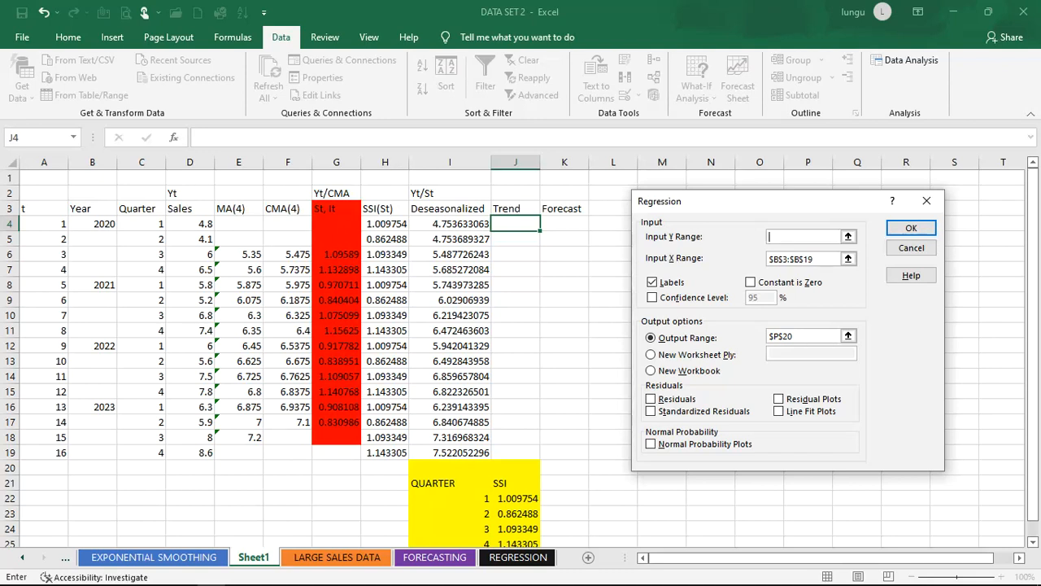
{"action": "left_click_drag", "start_coordinate": [450, 223], "coordinate": [480, 452]}
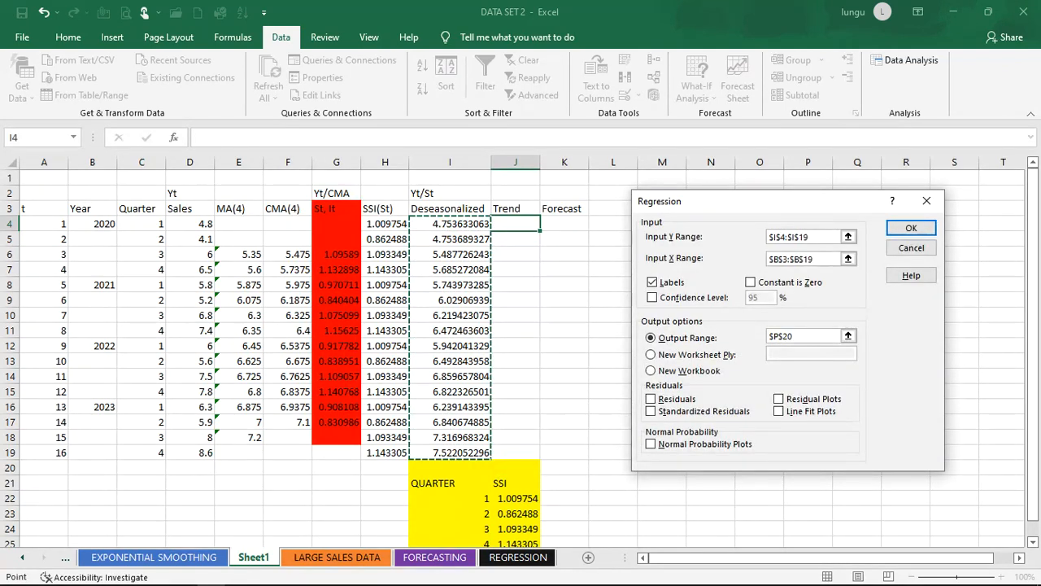
Set the regression's X input range to the time values in A4:A19.
{"action": "left_click_drag", "start_coordinate": [833, 200], "coordinate": [787, 194]}
{"action": "left_click", "coordinate": [833, 256]}
{"action": "key", "text": "BackSpace"}
{"action": "key", "text": "BackSpace"}
{"action": "key", "text": "BackSpace"}
{"action": "key", "text": "BackSpace"}
{"action": "key", "text": "BackSpace"}
{"action": "key", "text": "BackSpace"}
{"action": "key", "text": "BackSpace"}
{"action": "key", "text": "BackSpace"}
{"action": "key", "text": "BackSpace"}
{"action": "key", "text": "BackSpace"}
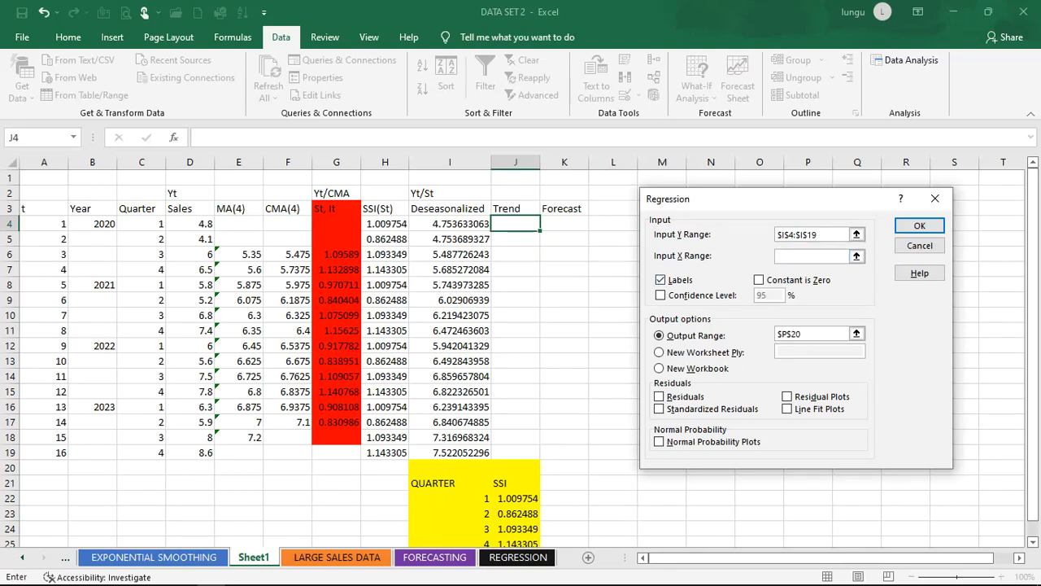
{"action": "left_click_drag", "start_coordinate": [59, 223], "coordinate": [60, 452]}
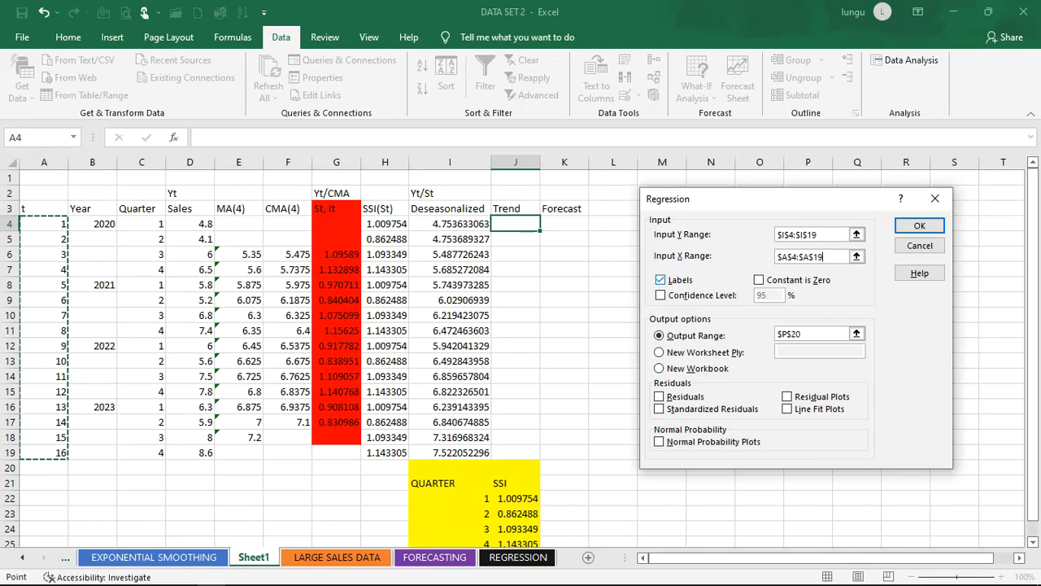
Replace the Y input range with I3:I19 to include the Deseasonalized header.
{"action": "left_click", "coordinate": [830, 235]}
{"action": "key", "text": "BackSpace"}
{"action": "key", "text": "BackSpace"}
{"action": "key", "text": "BackSpace"}
{"action": "key", "text": "BackSpace"}
{"action": "key", "text": "BackSpace"}
{"action": "key", "text": "BackSpace"}
{"action": "key", "text": "BackSpace"}
{"action": "key", "text": "BackSpace"}
{"action": "key", "text": "BackSpace"}
{"action": "key", "text": "BackSpace"}
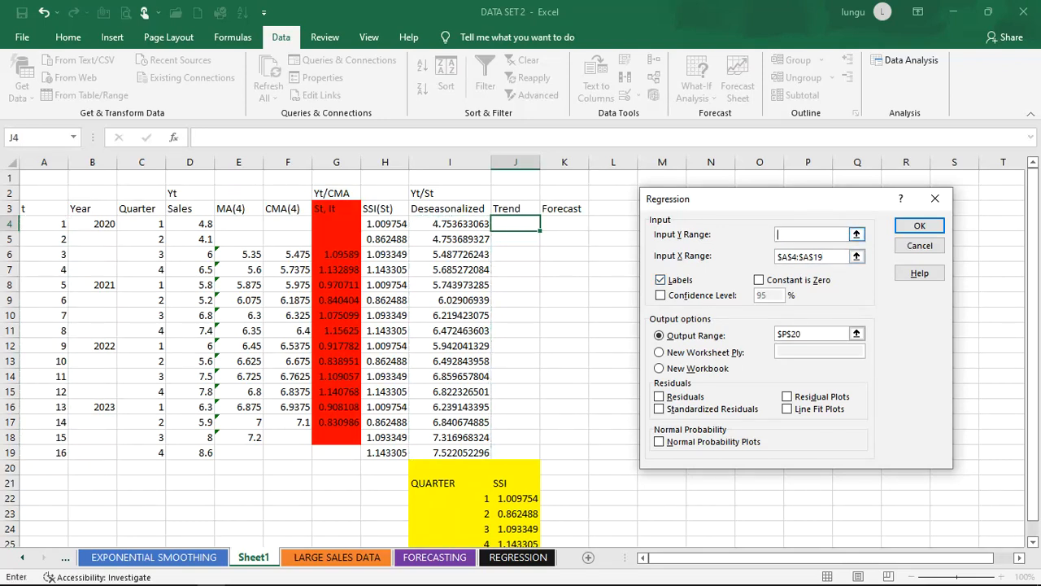
{"action": "left_click_drag", "start_coordinate": [448, 208], "coordinate": [486, 453]}
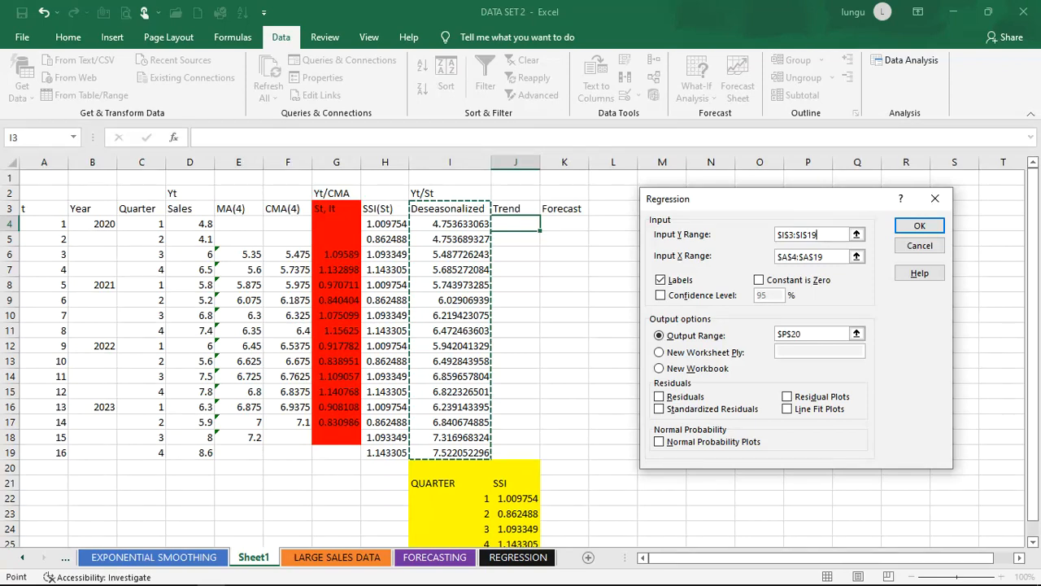
Replace the X input range with A3:A19 to include the t header.
{"action": "left_click", "coordinate": [827, 259]}
{"action": "key", "text": "BackSpace"}
{"action": "key", "text": "BackSpace"}
{"action": "key", "text": "BackSpace"}
{"action": "key", "text": "BackSpace"}
{"action": "key", "text": "BackSpace"}
{"action": "key", "text": "BackSpace"}
{"action": "key", "text": "BackSpace"}
{"action": "key", "text": "BackSpace"}
{"action": "key", "text": "BackSpace"}
{"action": "key", "text": "BackSpace"}
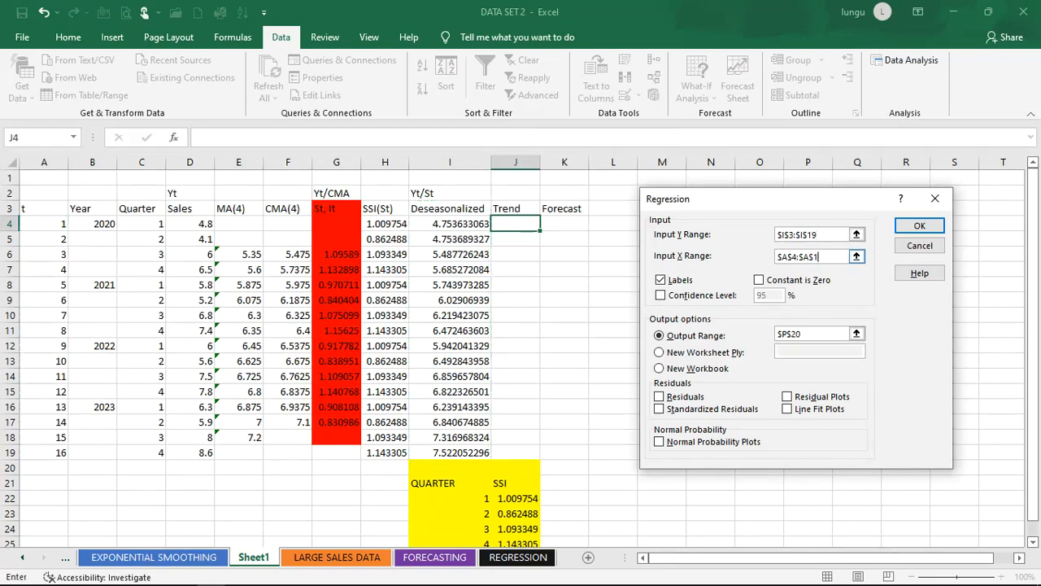
{"action": "left_click_drag", "start_coordinate": [41, 208], "coordinate": [57, 455]}
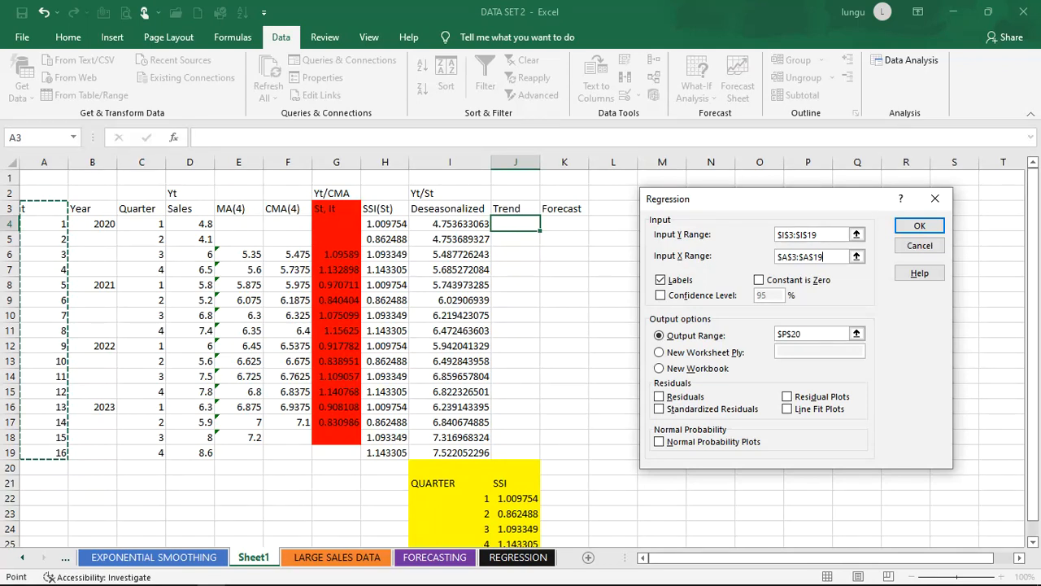
Pick cell N23 and try to run the regression.
{"action": "left_click", "coordinate": [715, 514]}
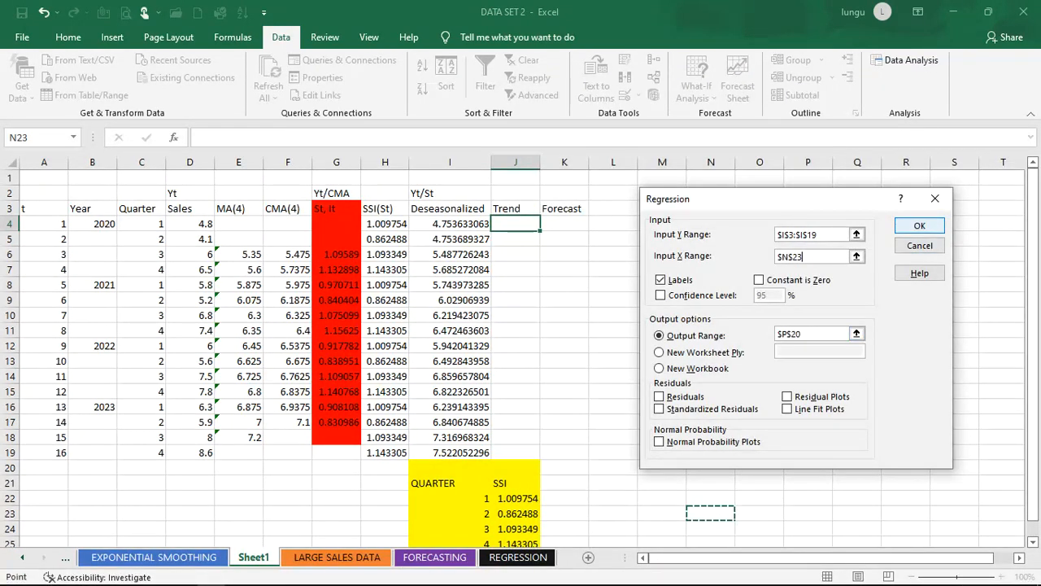
{"action": "left_click", "coordinate": [915, 228]}
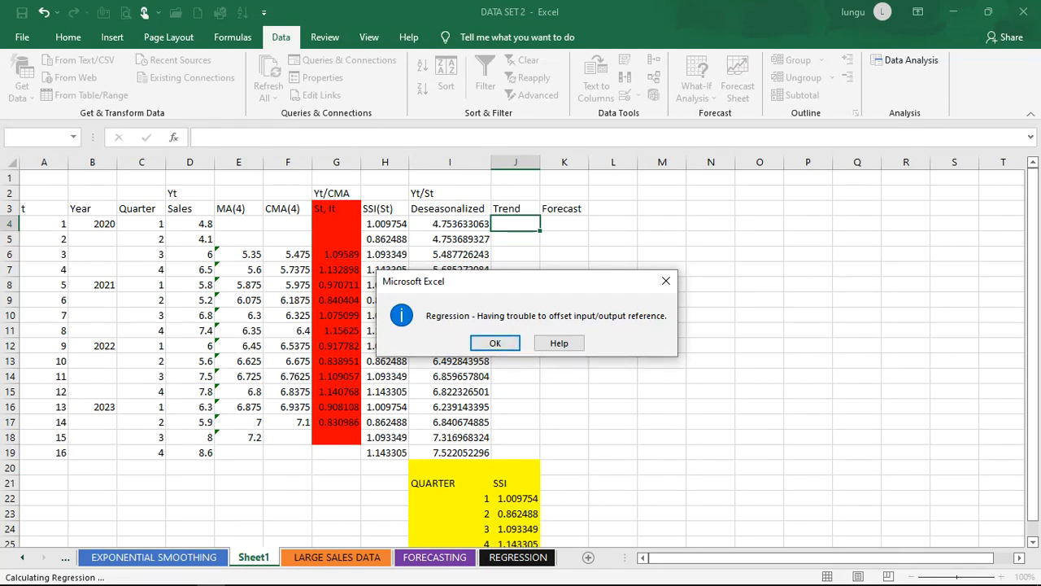
{"action": "left_click", "coordinate": [499, 341]}
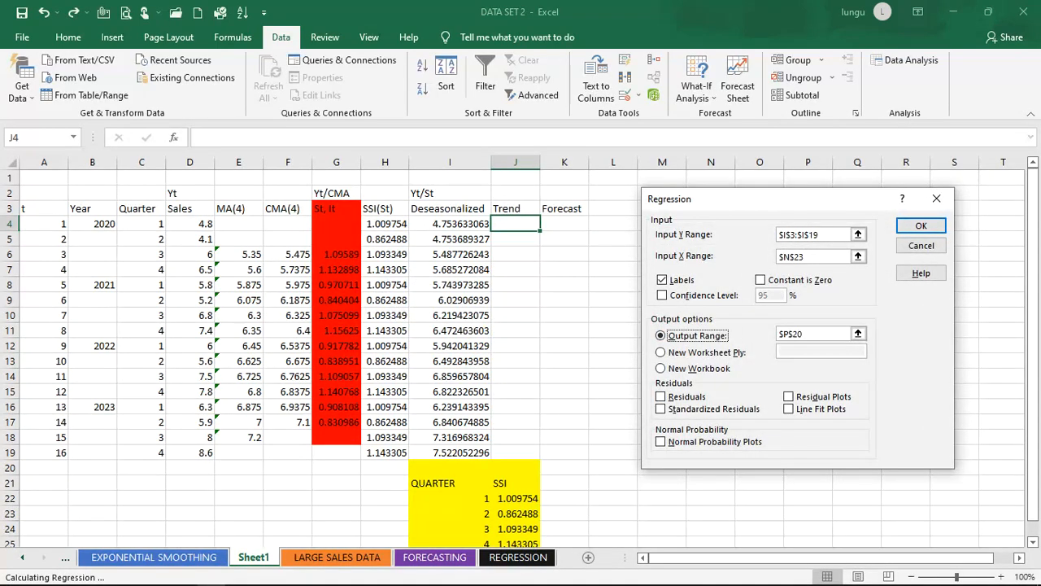
Set the regression's output range to A22, try to run the analysis, and leave the regression setup.
{"action": "left_click", "coordinate": [823, 334]}
{"action": "key", "text": "BackSpace"}
{"action": "key", "text": "BackSpace"}
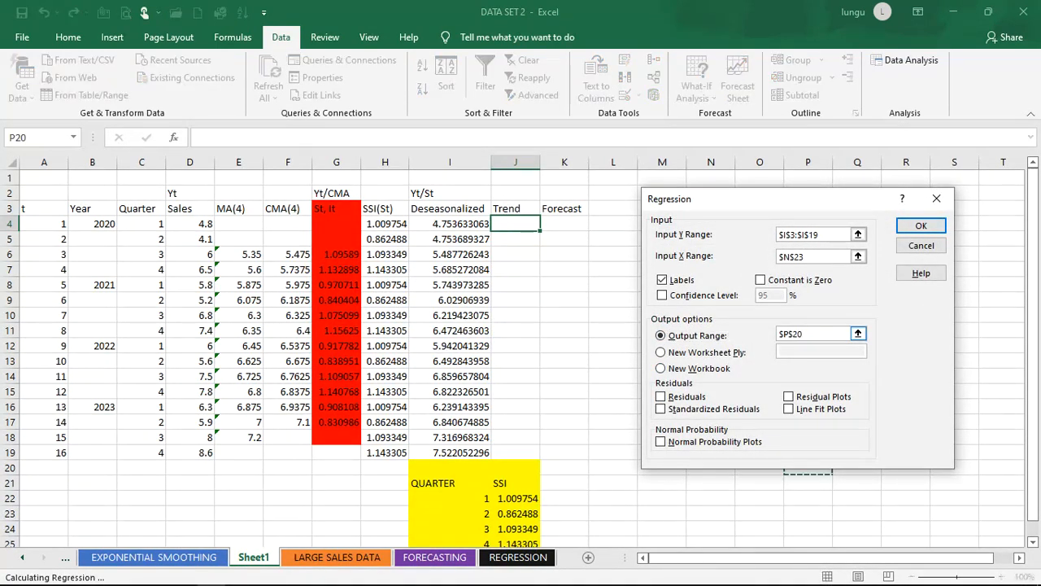
{"action": "key", "text": "BackSpace"}
{"action": "key", "text": "BackSpace"}
{"action": "key", "text": "BackSpace"}
{"action": "left_click", "coordinate": [44, 498]}
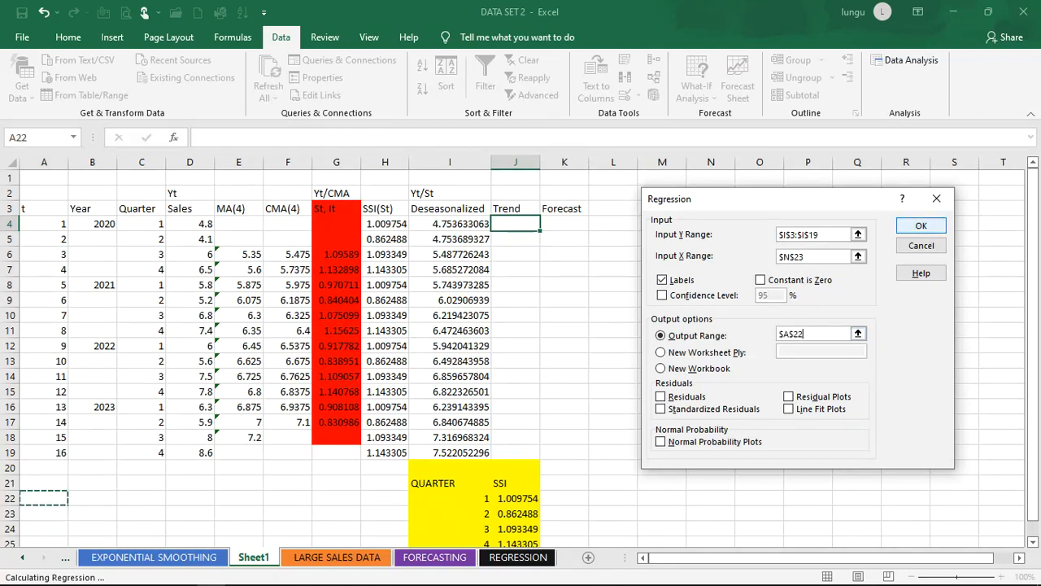
{"action": "left_click", "coordinate": [918, 225]}
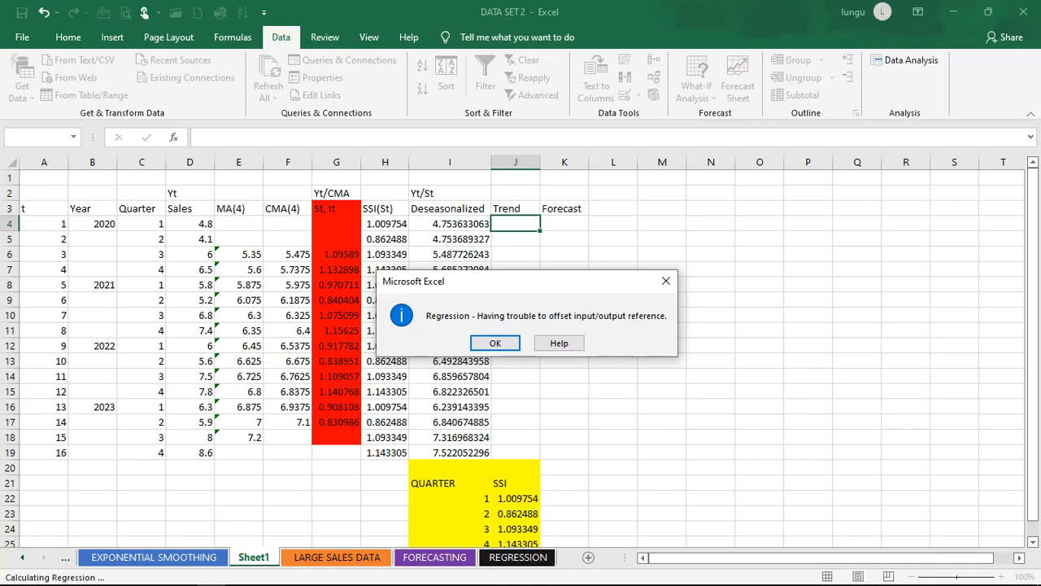
{"action": "left_click", "coordinate": [494, 343]}
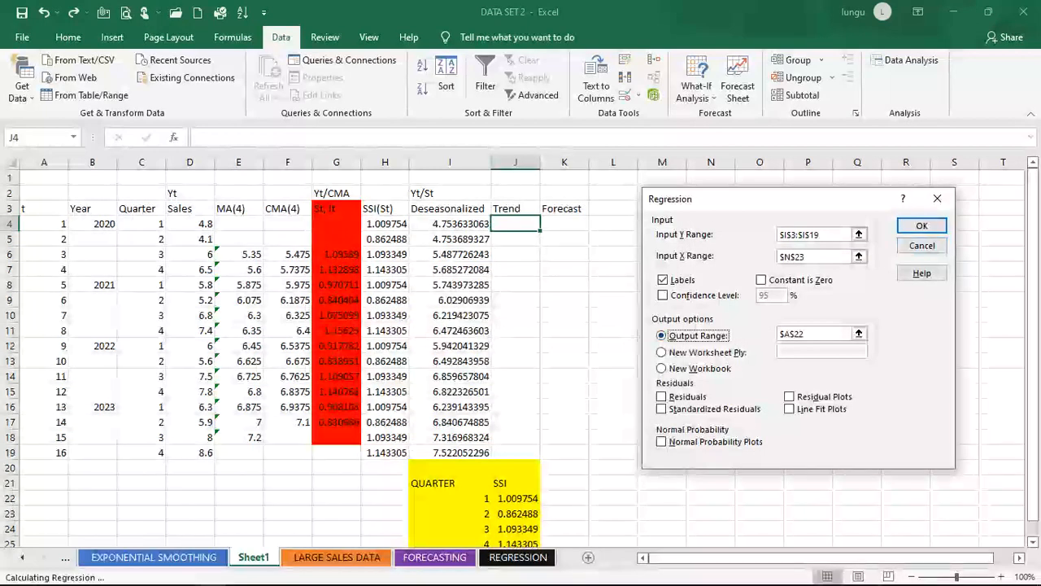
{"action": "left_click", "coordinate": [937, 199]}
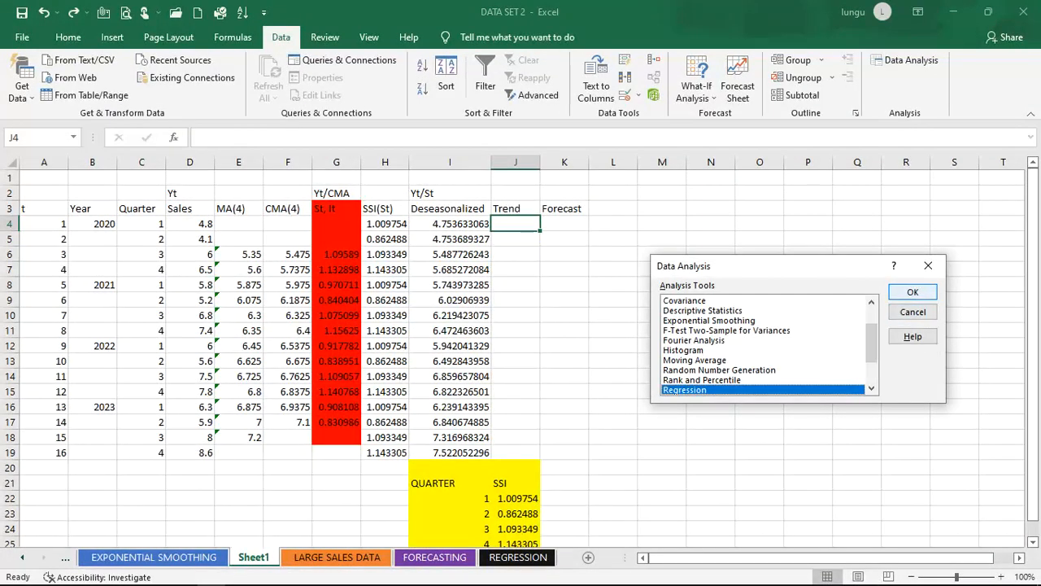
{"action": "left_click", "coordinate": [928, 266]}
Move the yellow QUARTER and SSI table from I20:J25 to the free area starting at R14.
{"action": "scroll", "coordinate": [928, 266], "scroll_direction": "down", "scroll_amount": 5}
{"action": "scroll", "coordinate": [928, 266], "scroll_direction": "up", "scroll_amount": 1}
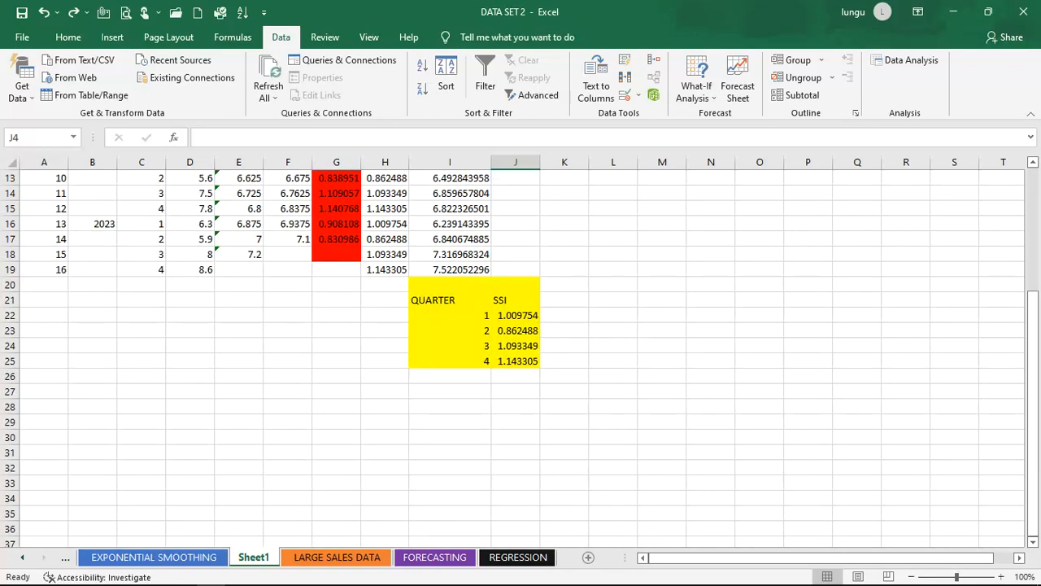
{"action": "left_click_drag", "start_coordinate": [449, 283], "coordinate": [515, 361]}
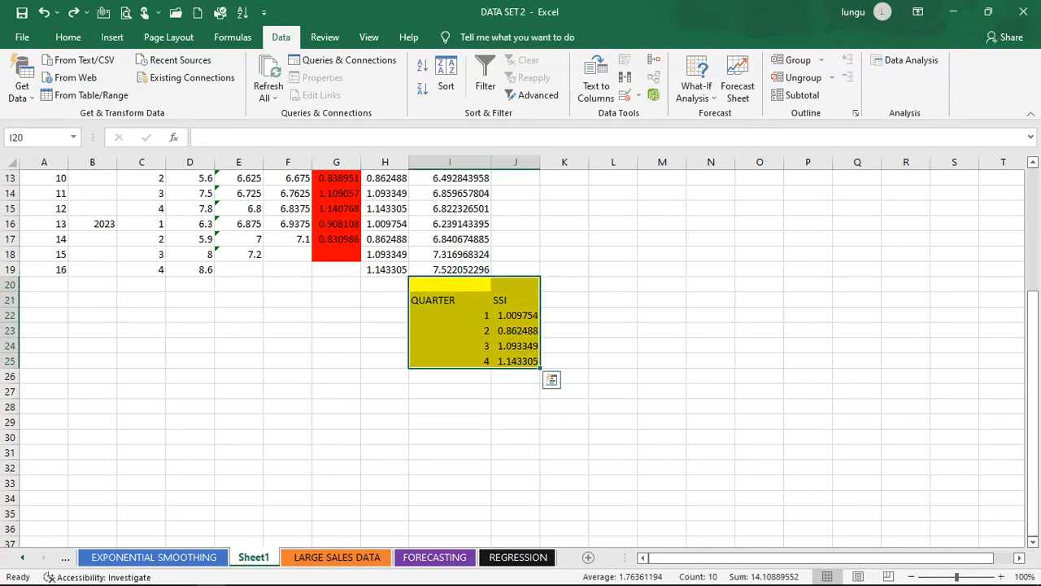
{"action": "key", "text": "ctrl+c"}
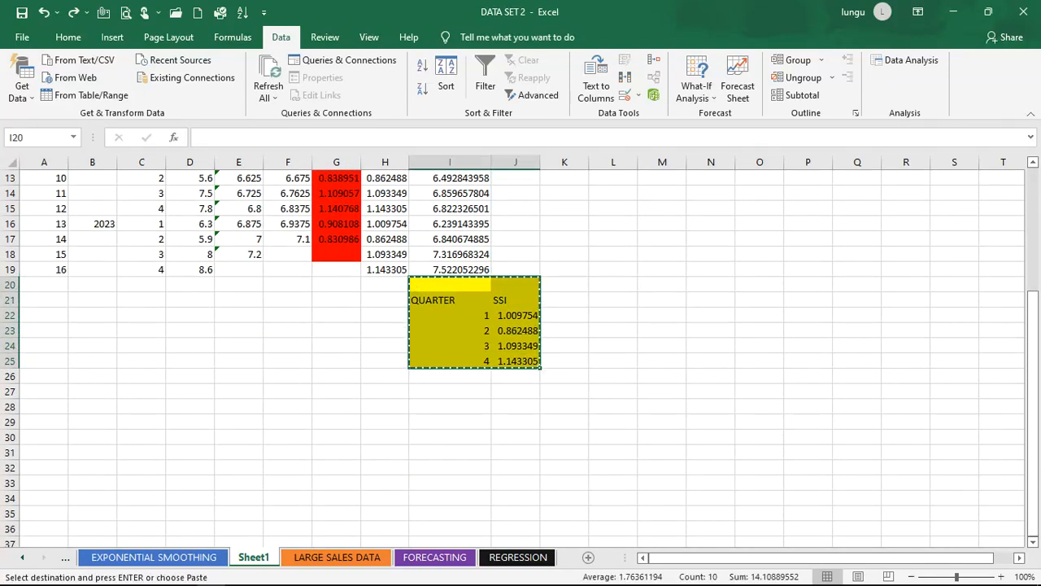
{"action": "left_click", "coordinate": [1002, 407]}
{"action": "scroll", "coordinate": [1002, 406], "scroll_direction": "up", "scroll_amount": 1}
{"action": "left_click", "coordinate": [894, 236]}
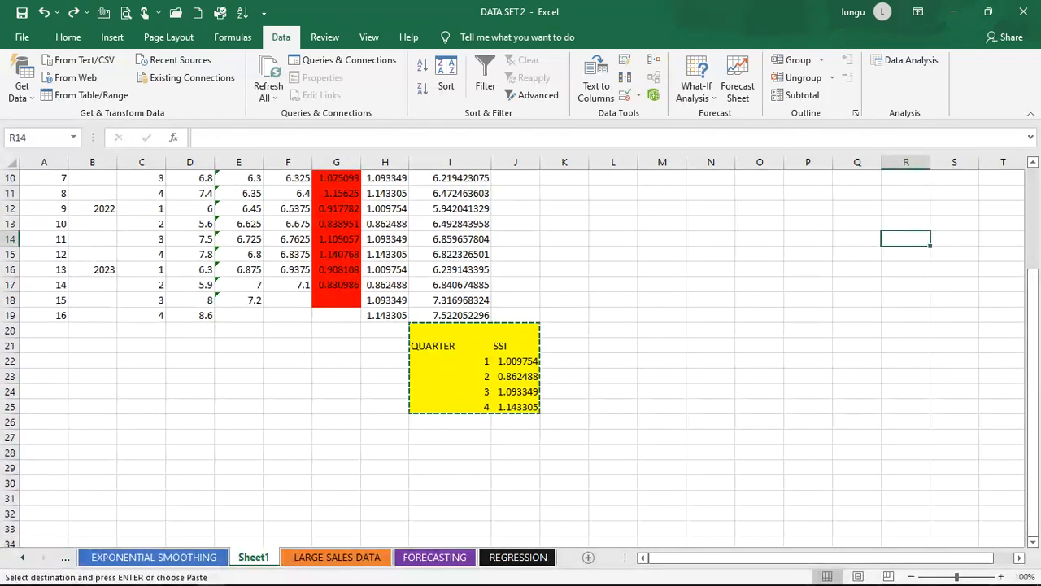
{"action": "key", "text": "ctrl+v"}
{"action": "left_click", "coordinate": [895, 238]}
{"action": "left_click", "coordinate": [555, 235]}
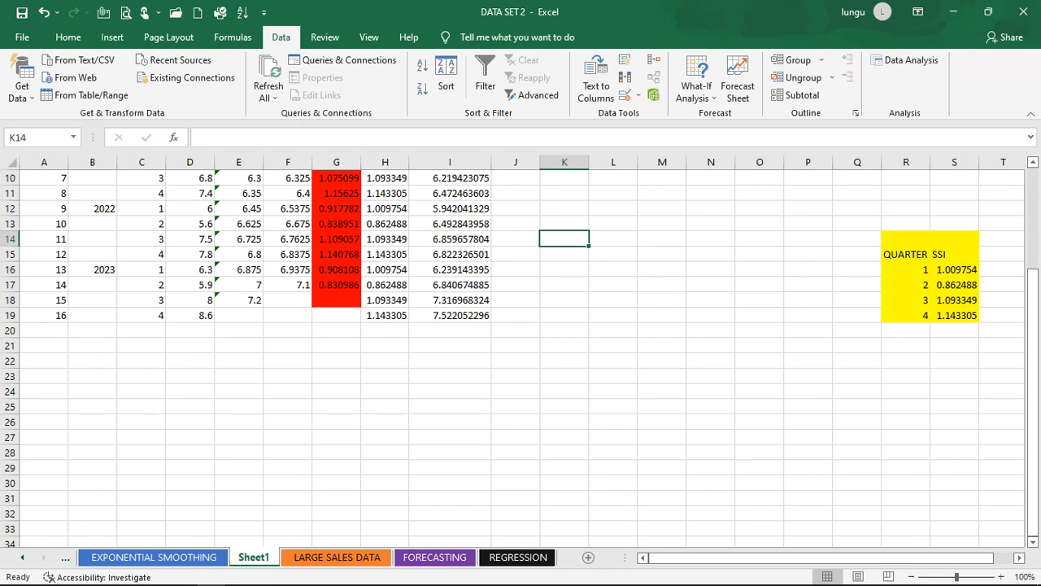
Restart the Regression analysis and set the Y input range to the deseasonalized column I3:I19, header included.
{"action": "left_click", "coordinate": [905, 59]}
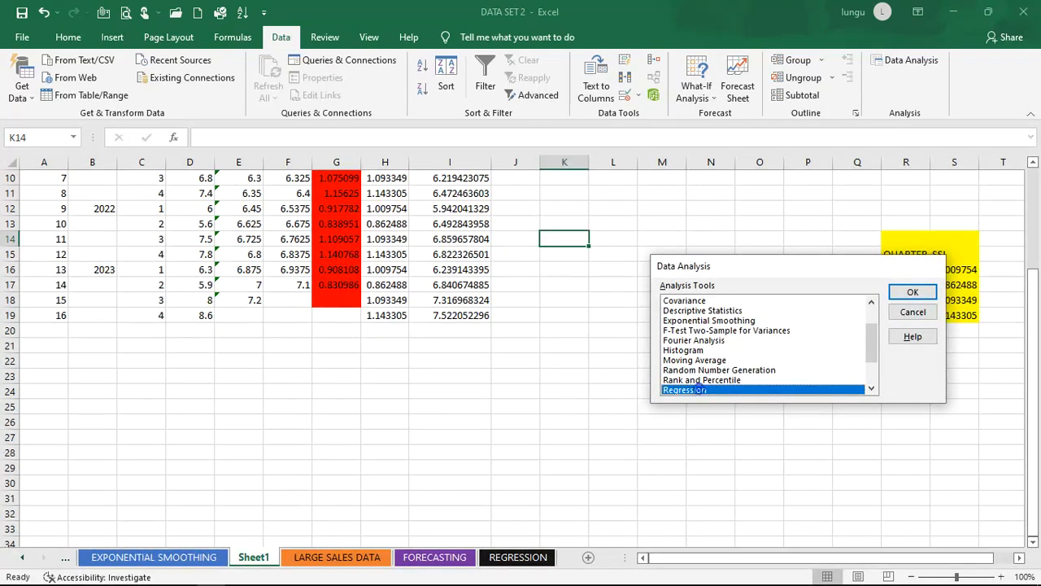
{"action": "double_click", "coordinate": [698, 389]}
{"action": "left_click", "coordinate": [832, 235]}
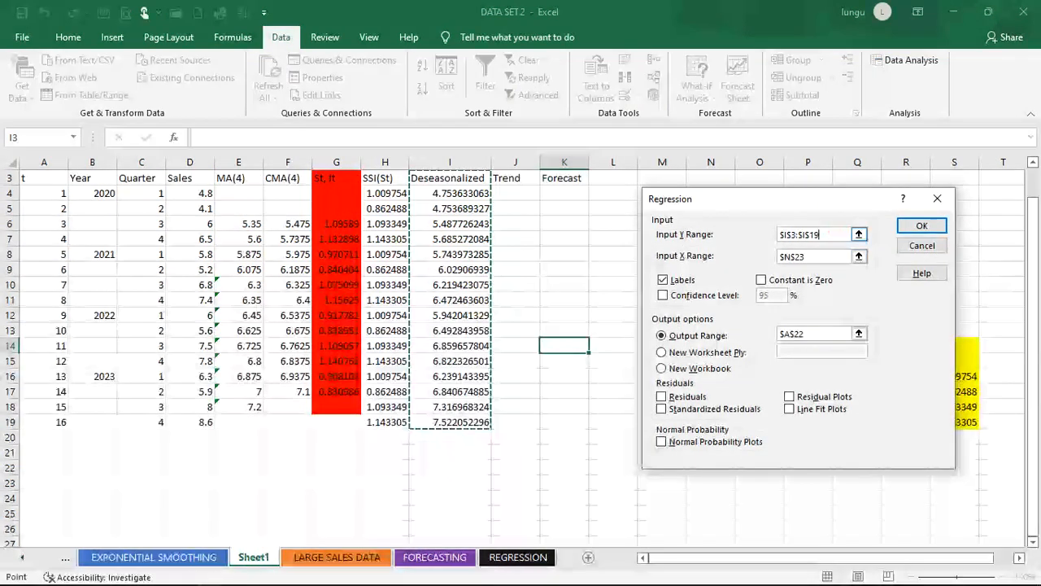
{"action": "key", "text": "BackSpace"}
{"action": "key", "text": "BackSpace"}
{"action": "key", "text": "BackSpace"}
{"action": "key", "text": "BackSpace"}
{"action": "key", "text": "BackSpace"}
{"action": "key", "text": "BackSpace"}
{"action": "key", "text": "BackSpace"}
{"action": "key", "text": "BackSpace"}
{"action": "key", "text": "BackSpace"}
{"action": "key", "text": "BackSpace"}
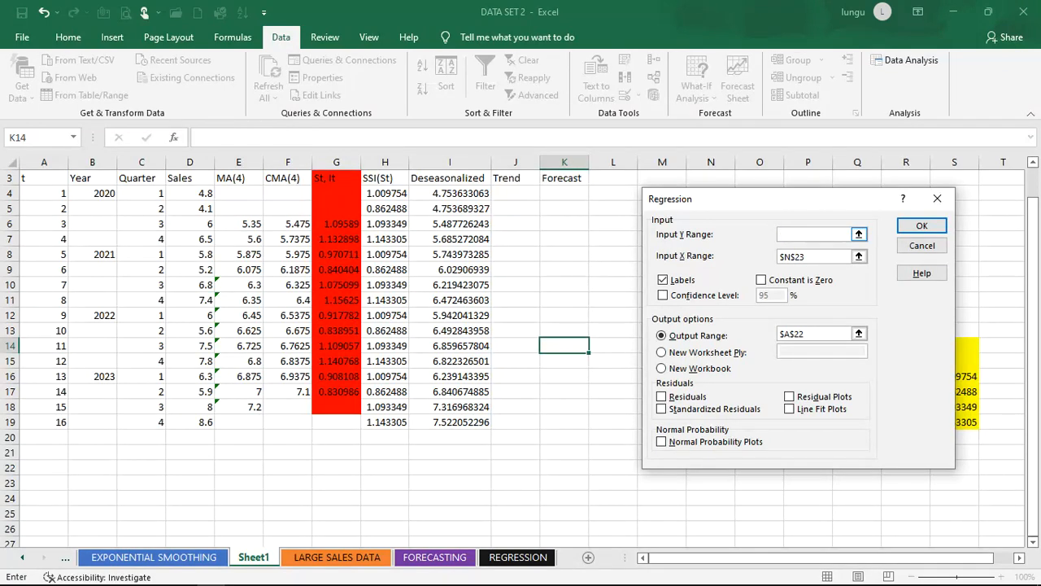
{"action": "scroll", "coordinate": [520, 350], "scroll_direction": "up", "scroll_amount": 1}
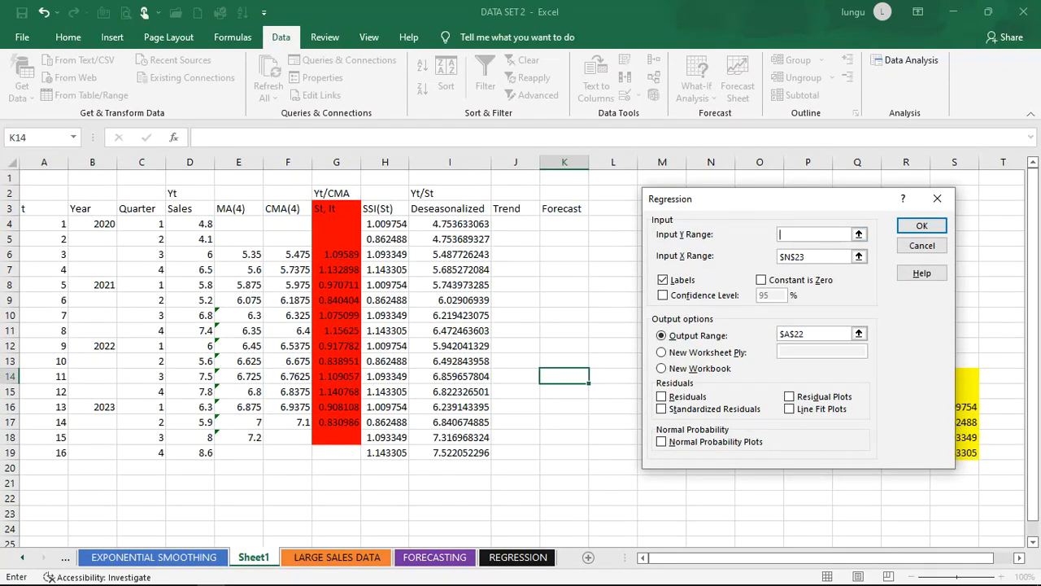
{"action": "left_click_drag", "start_coordinate": [449, 208], "coordinate": [488, 454]}
Set the X input range to the t column A3:A19 and enable the 95% confidence level.
{"action": "left_click", "coordinate": [809, 257]}
{"action": "key", "text": "BackSpace"}
{"action": "key", "text": "BackSpace"}
{"action": "key", "text": "BackSpace"}
{"action": "key", "text": "BackSpace"}
{"action": "key", "text": "BackSpace"}
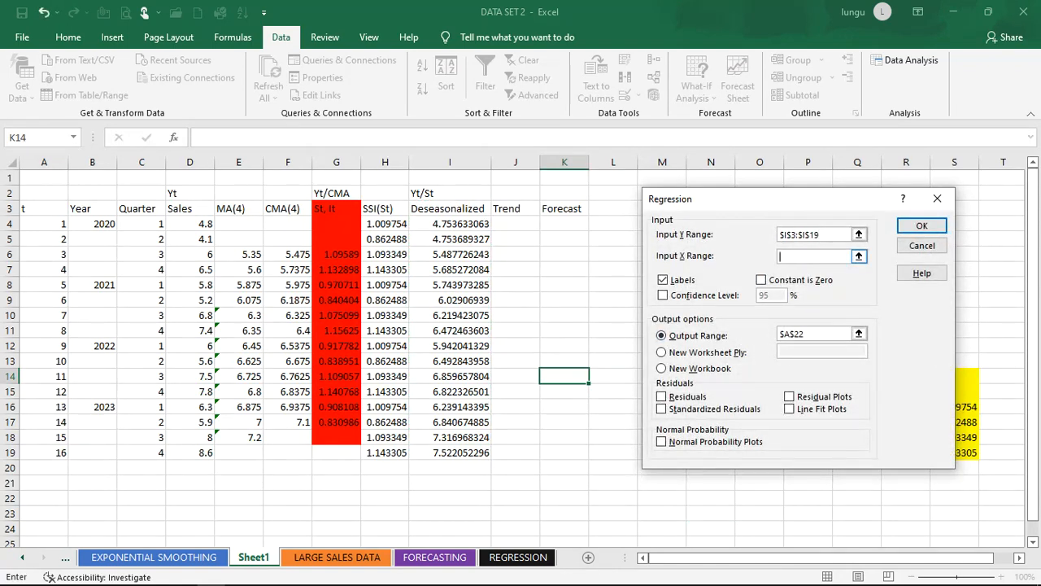
{"action": "left_click_drag", "start_coordinate": [46, 208], "coordinate": [61, 460]}
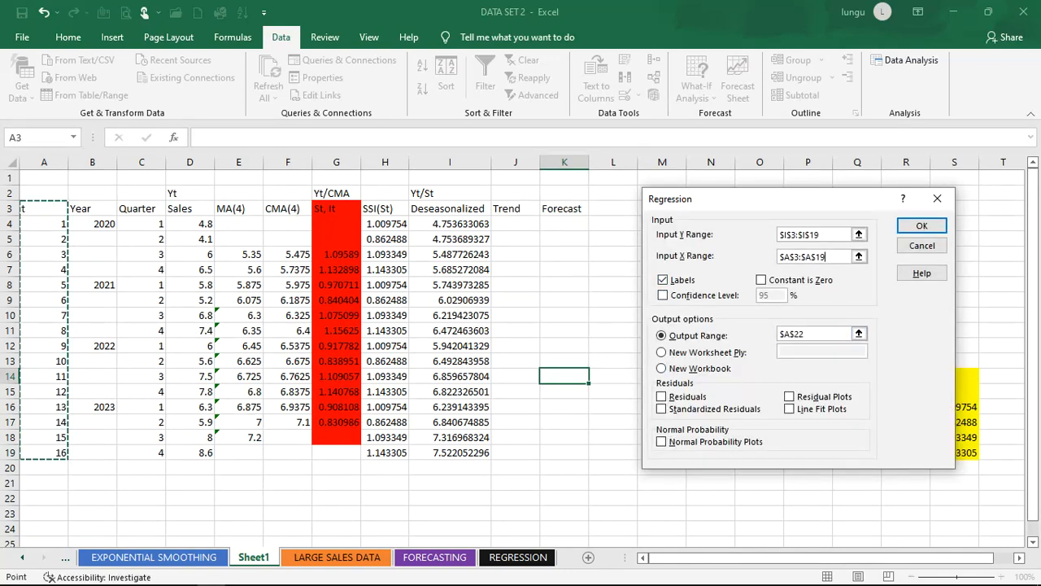
{"action": "left_click", "coordinate": [663, 295]}
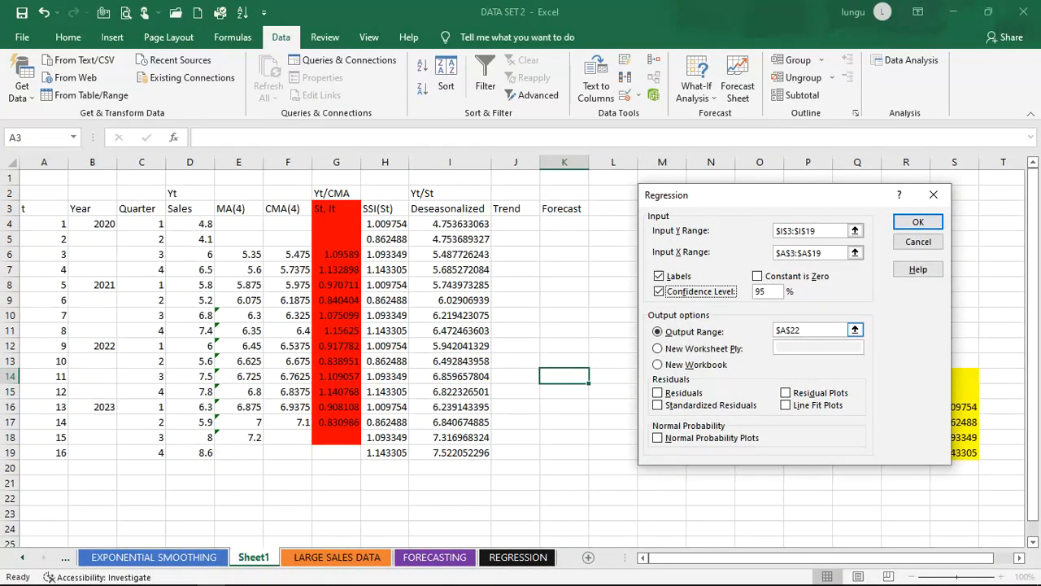
Send the regression output to a new worksheet ply and run the analysis.
{"action": "left_click", "coordinate": [657, 348]}
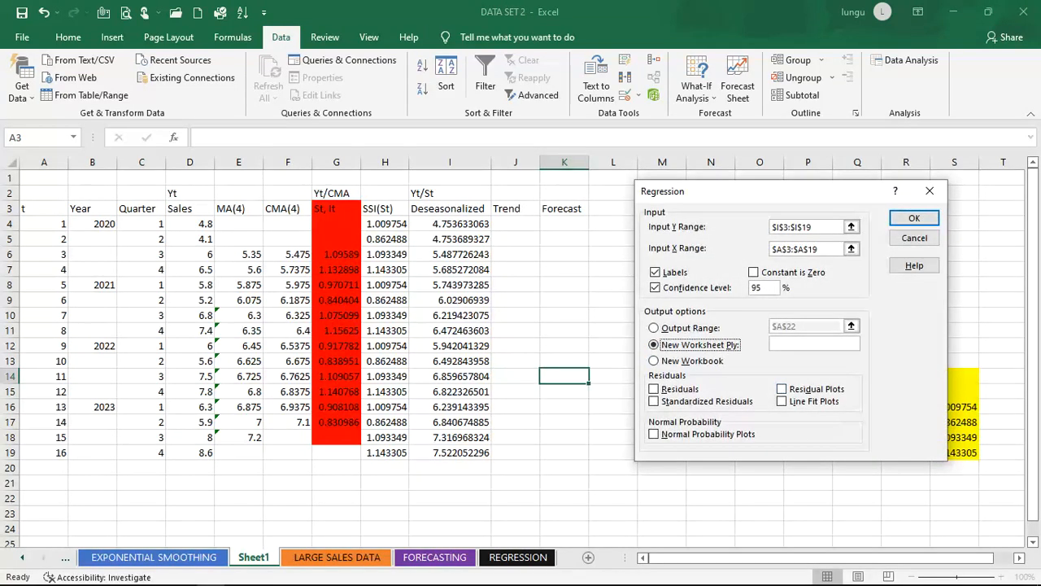
{"action": "left_click", "coordinate": [913, 218]}
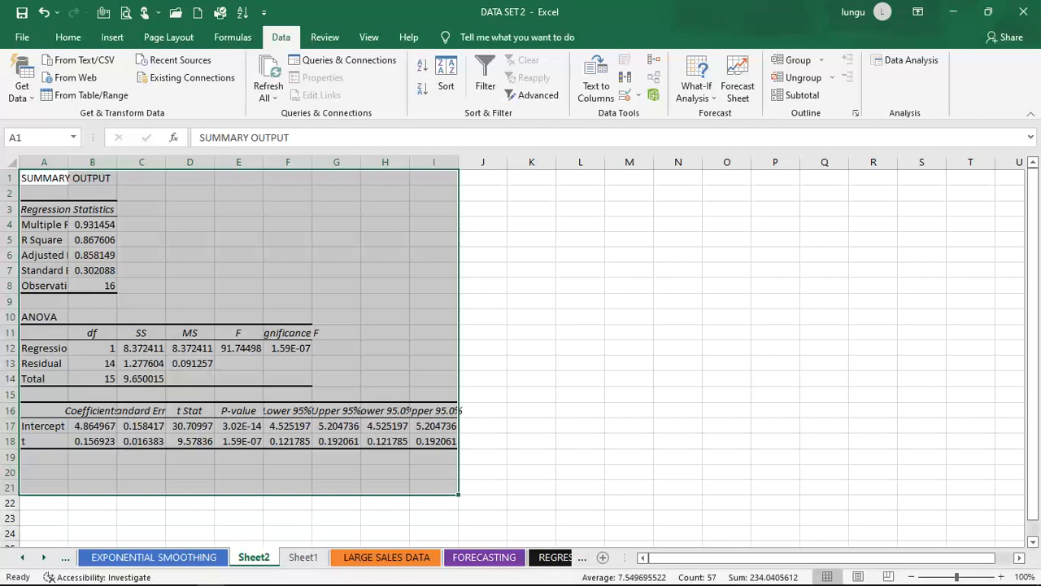
{"action": "left_click", "coordinate": [580, 316]}
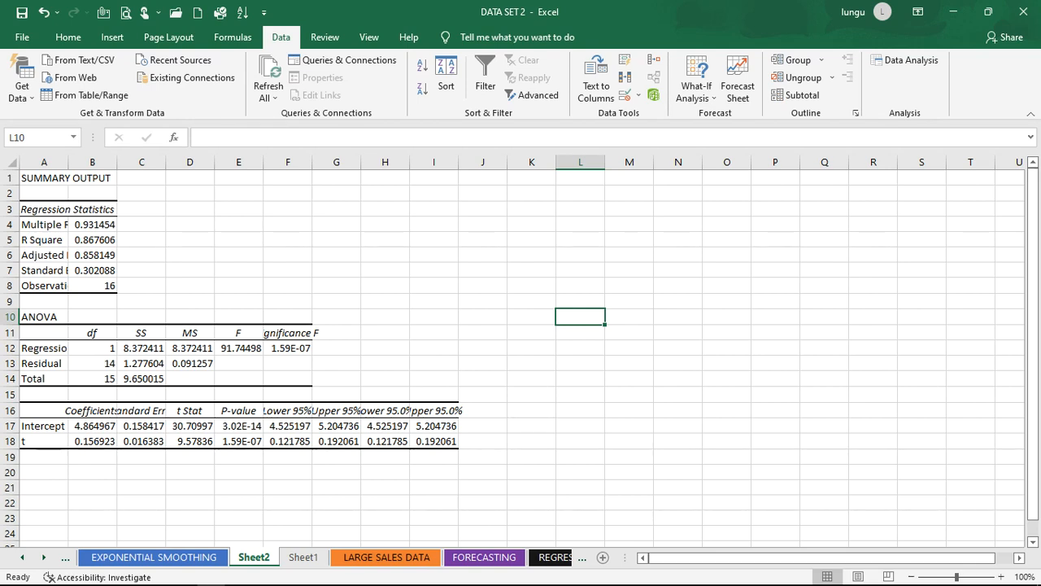
Rename Sheet1, which holds the quarterly sales table, as NEW DATA.
{"action": "left_click", "coordinate": [303, 556]}
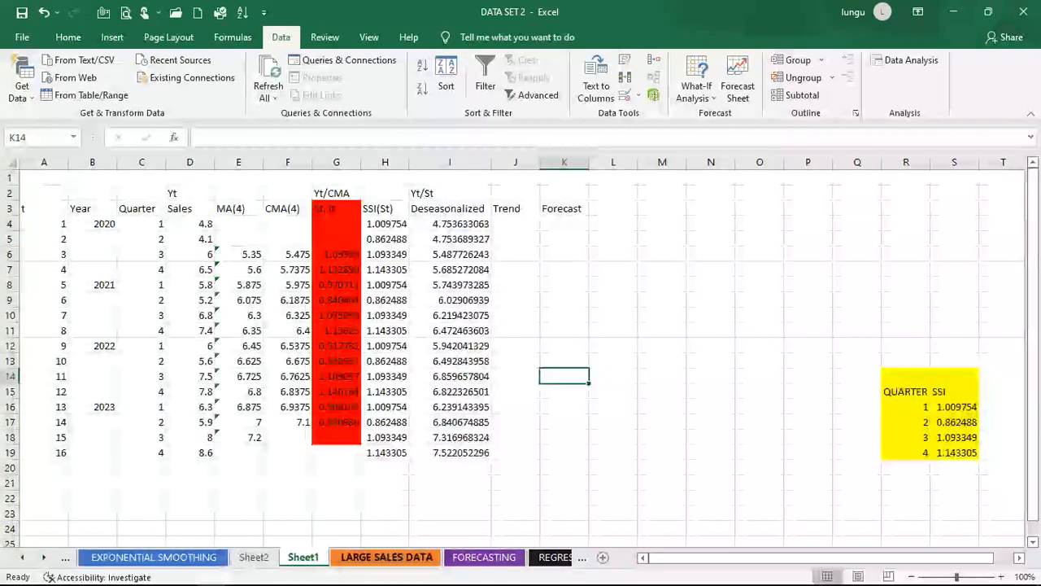
{"action": "right_click", "coordinate": [304, 556]}
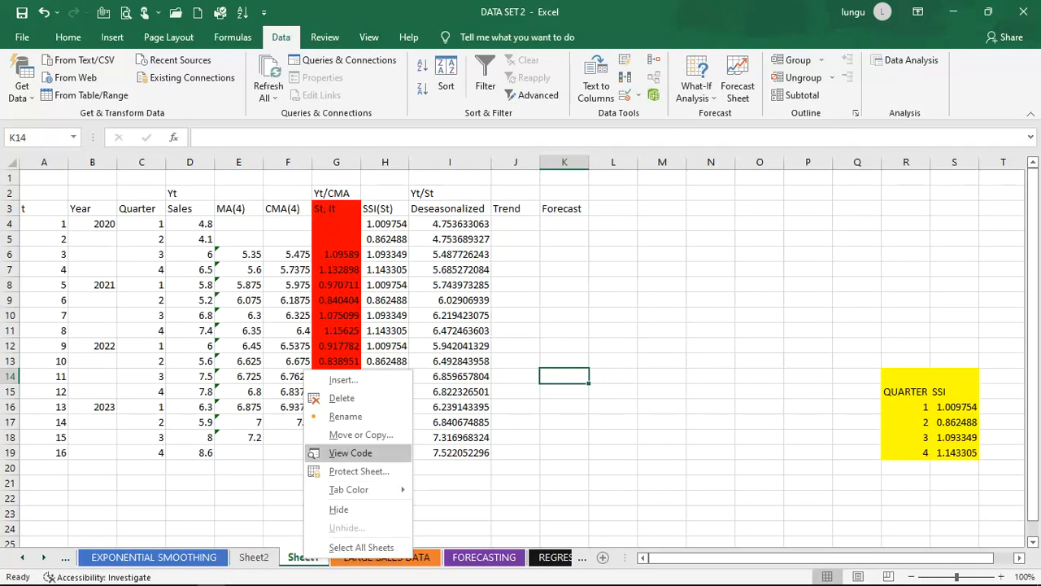
{"action": "left_click", "coordinate": [345, 416]}
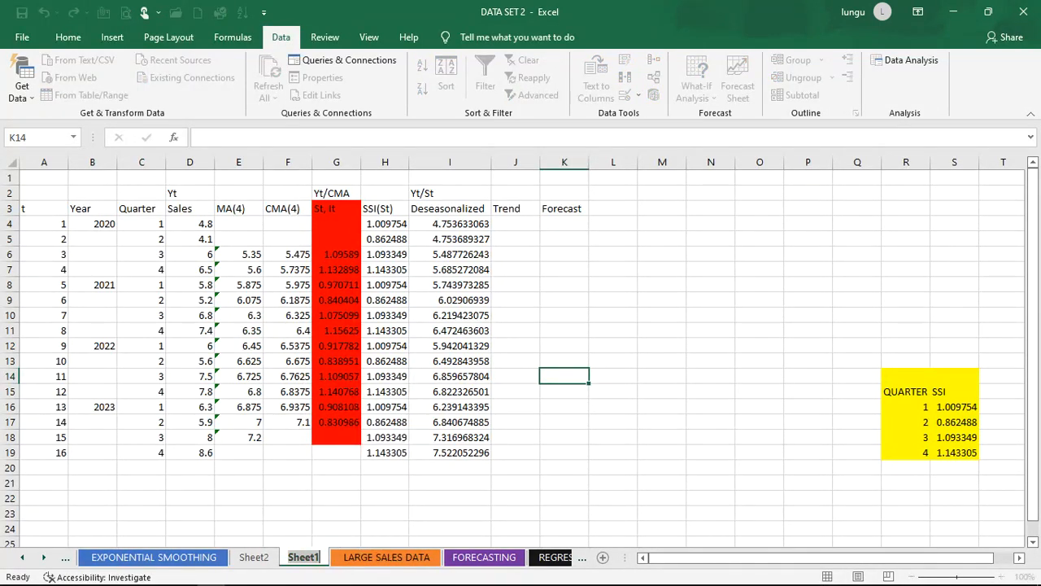
{"action": "type", "text": "new"}
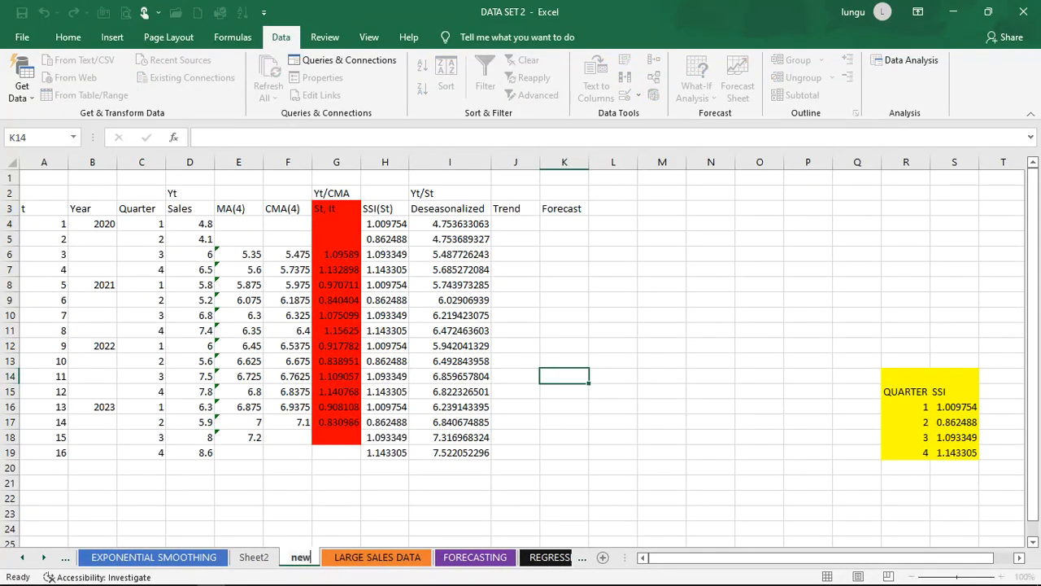
{"action": "key", "text": "BackSpace"}
{"action": "key", "text": "BackSpace"}
{"action": "key", "text": "BackSpace"}
{"action": "type", "text": "NEW DATA"}
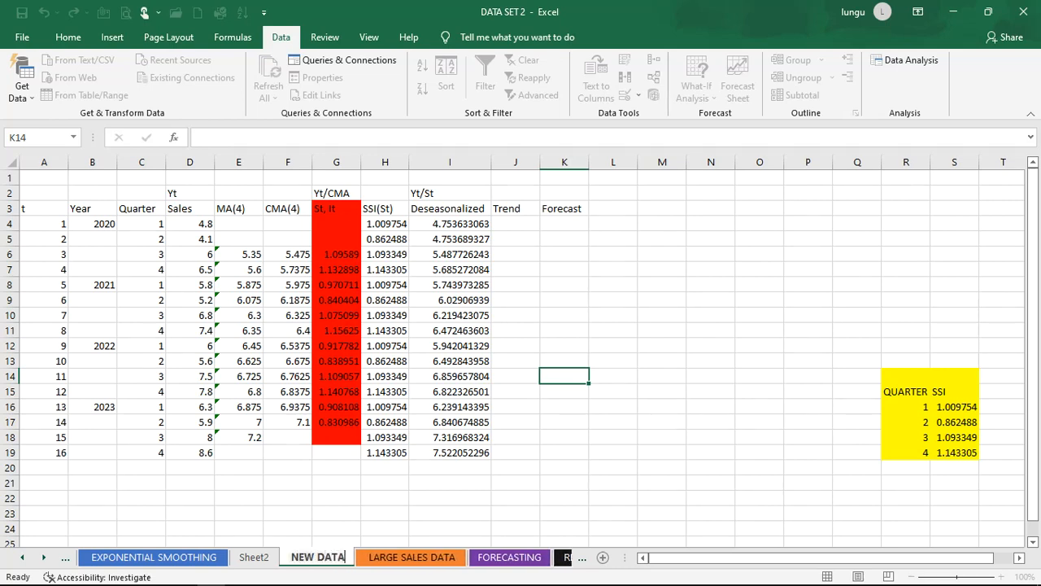
{"action": "left_click", "coordinate": [441, 483]}
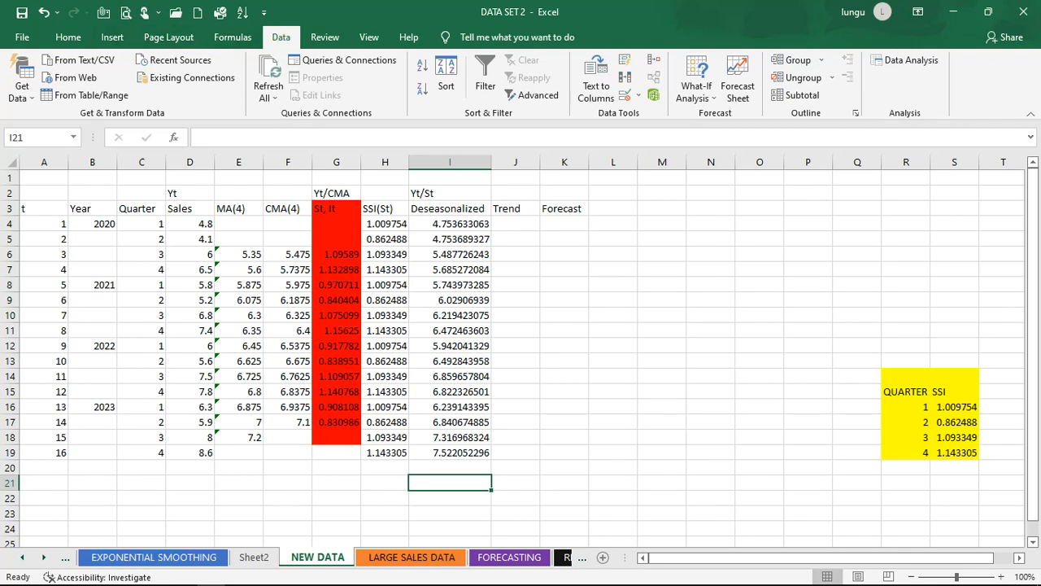
Restart the Regression analysis and reselect the Deseasonalized column I3:I19, header included, as the Y input range.
{"action": "left_click", "coordinate": [903, 60]}
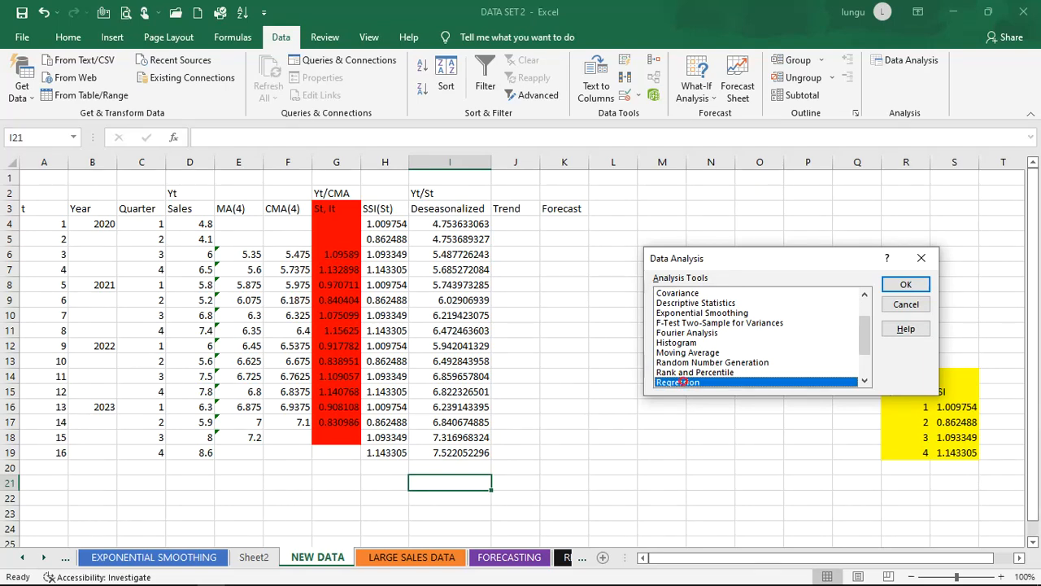
{"action": "left_click", "coordinate": [906, 284]}
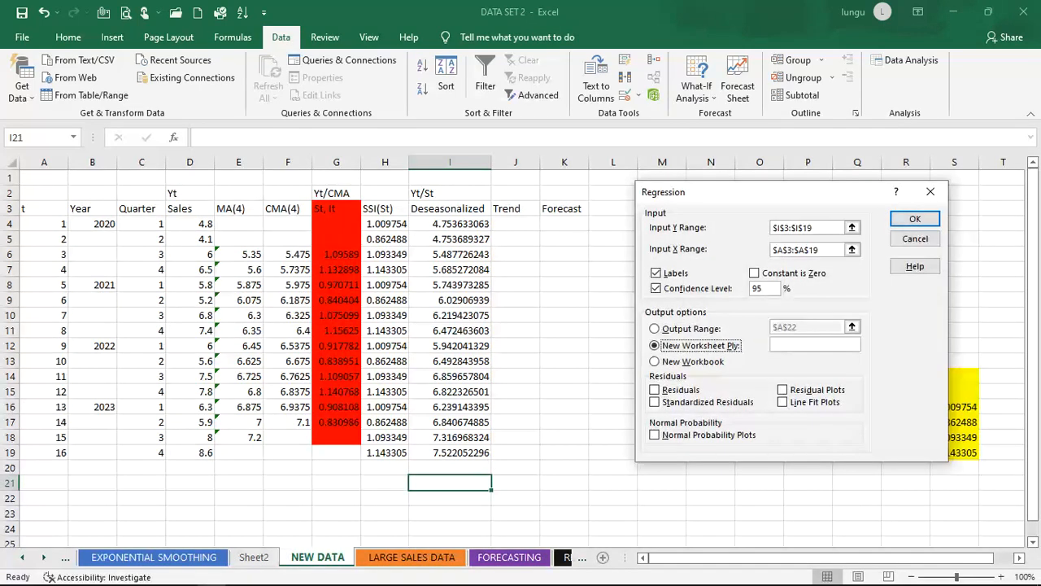
{"action": "left_click", "coordinate": [818, 228]}
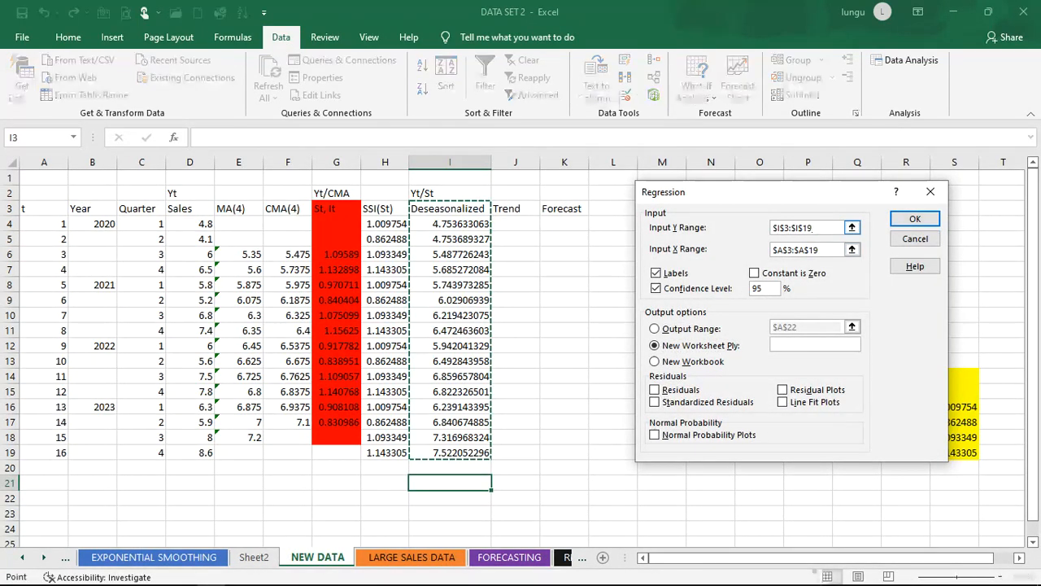
{"action": "key", "text": "BackSpace"}
{"action": "key", "text": "BackSpace"}
{"action": "key", "text": "BackSpace"}
{"action": "key", "text": "BackSpace"}
{"action": "key", "text": "BackSpace"}
{"action": "key", "text": "BackSpace"}
{"action": "key", "text": "BackSpace"}
{"action": "key", "text": "BackSpace"}
{"action": "key", "text": "BackSpace"}
{"action": "key", "text": "BackSpace"}
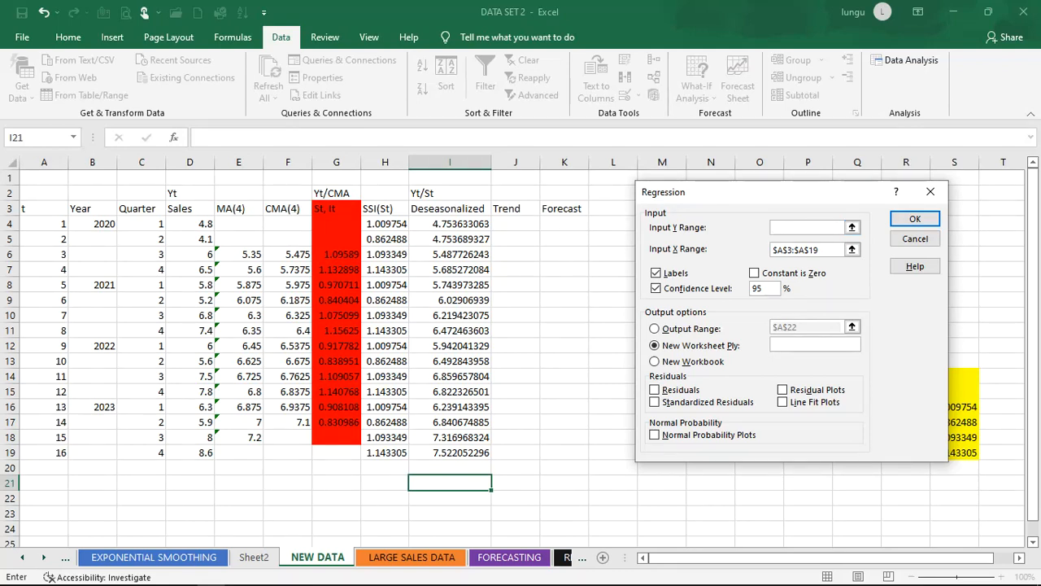
{"action": "left_click_drag", "start_coordinate": [450, 209], "coordinate": [488, 458]}
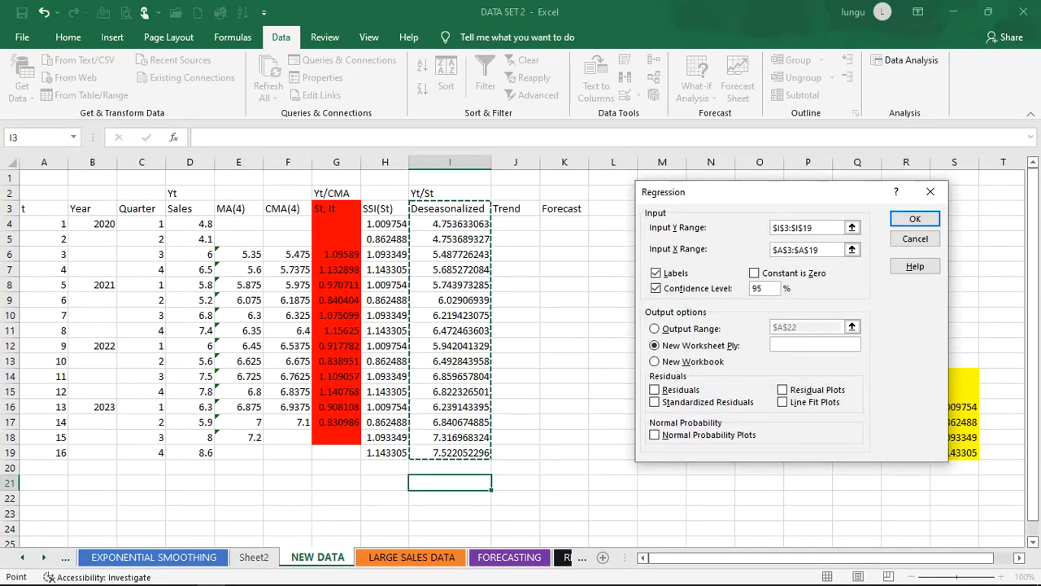
Clear the regression's X input range and reselect the t column A3:A19, header included.
{"action": "key", "text": "BackSpace"}
{"action": "key", "text": "BackSpace"}
{"action": "key", "text": "BackSpace"}
{"action": "key", "text": "BackSpace"}
{"action": "key", "text": "BackSpace"}
{"action": "key", "text": "BackSpace"}
{"action": "key", "text": "BackSpace"}
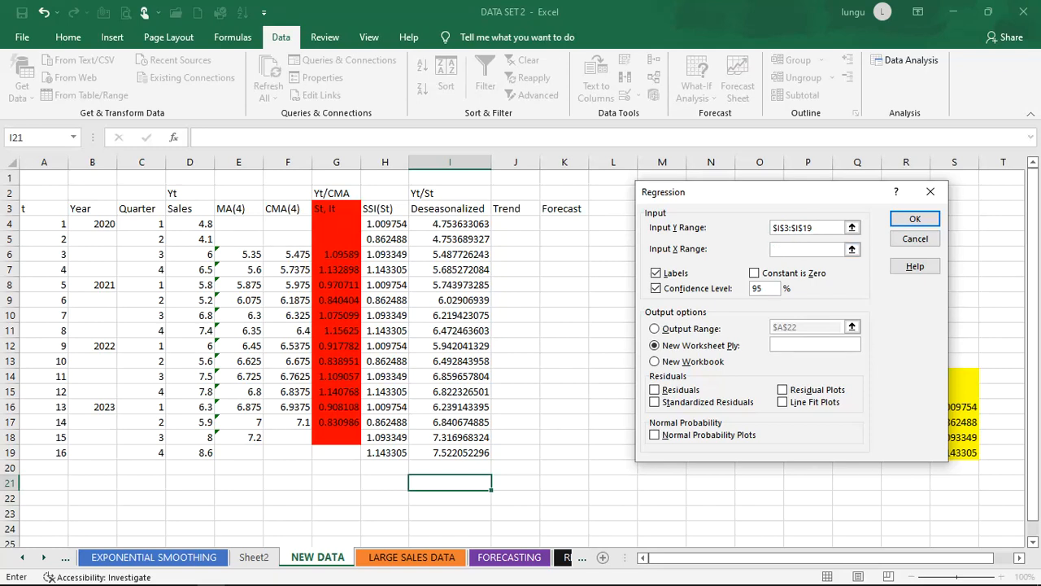
{"action": "left_click", "coordinate": [47, 209]}
{"action": "left_click_drag", "start_coordinate": [47, 209], "coordinate": [49, 452]}
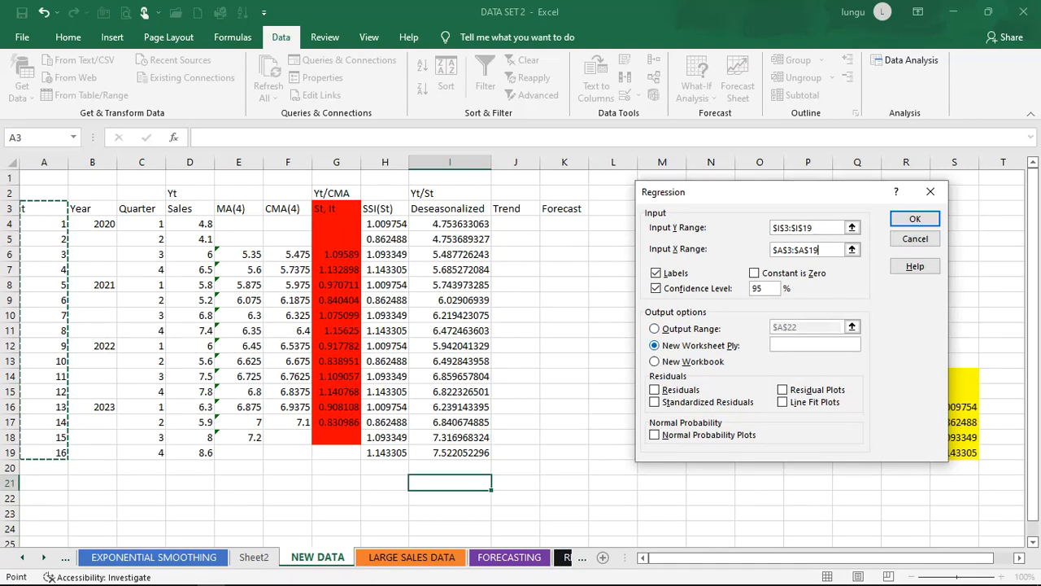
Direct the regression output to cell D22 on the NEW DATA sheet and run the analysis.
{"action": "left_click", "coordinate": [654, 329]}
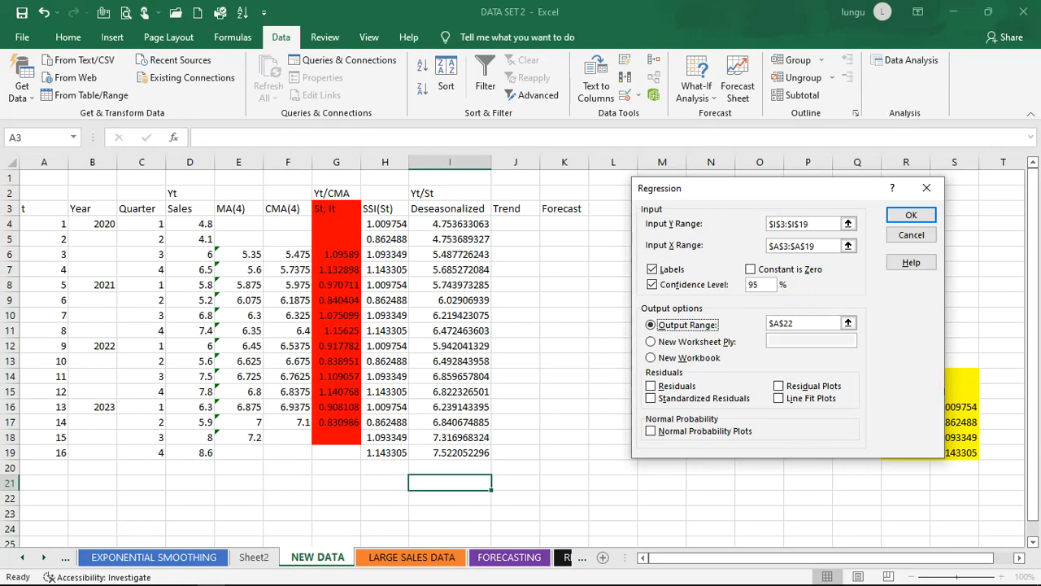
{"action": "left_click", "coordinate": [803, 322]}
{"action": "key", "text": "BackSpace"}
{"action": "key", "text": "BackSpace"}
{"action": "key", "text": "BackSpace"}
{"action": "key", "text": "BackSpace"}
{"action": "key", "text": "BackSpace"}
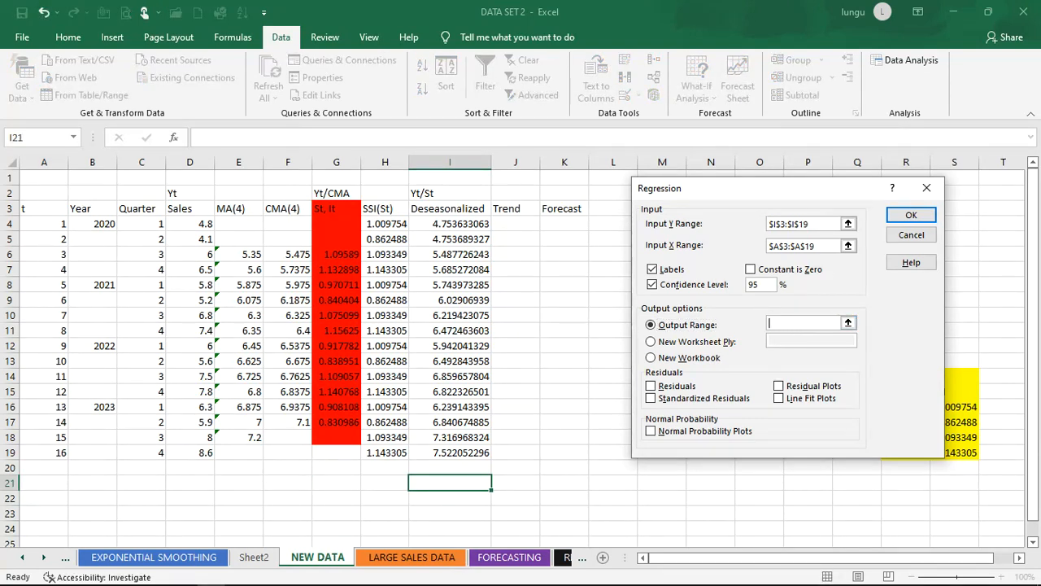
{"action": "left_click", "coordinate": [189, 490]}
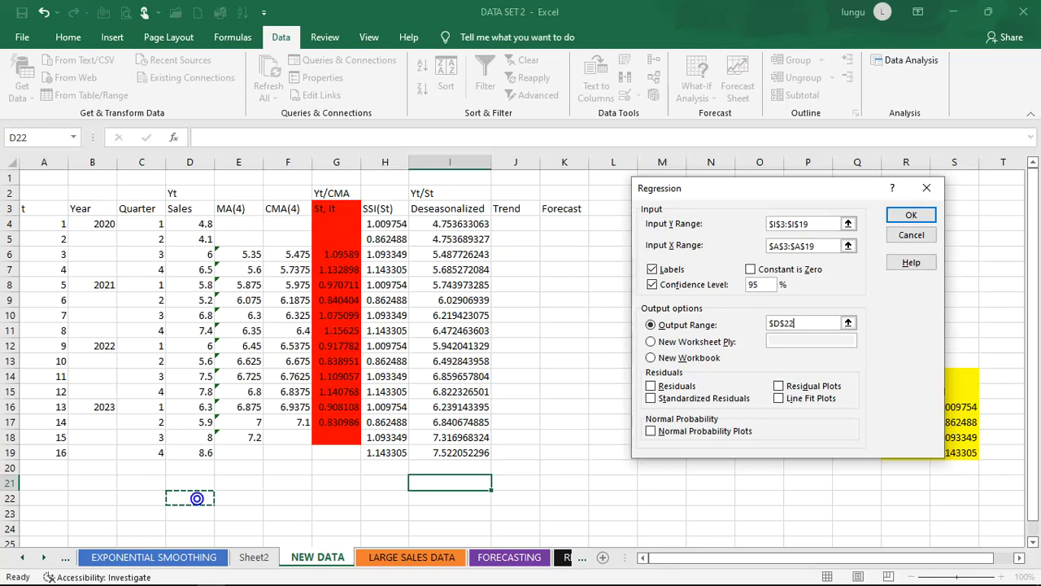
{"action": "left_click", "coordinate": [911, 214]}
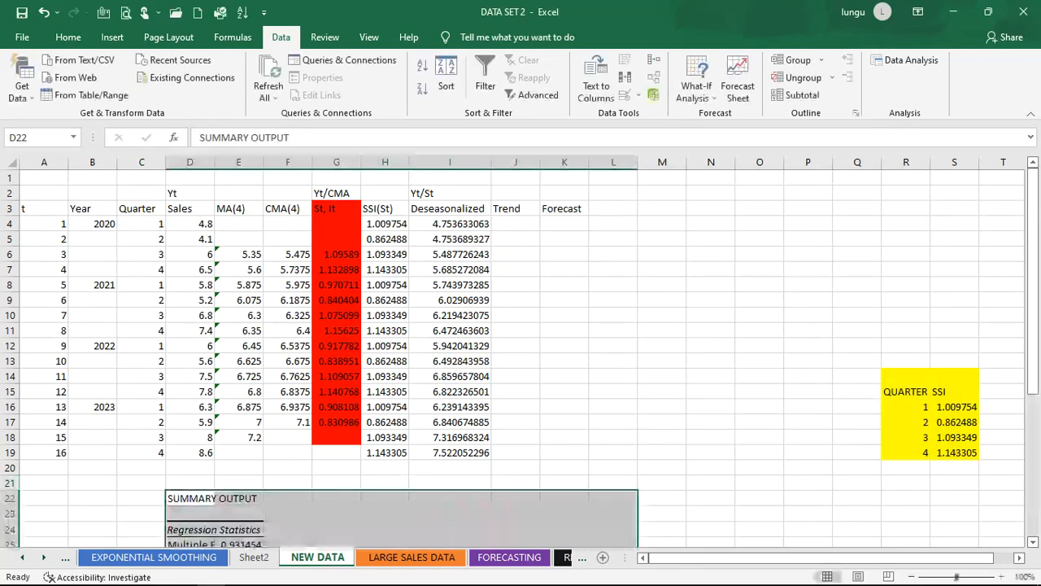
AutoFit column D to the width of the row labels in the regression summary output.
{"action": "scroll", "coordinate": [520, 358], "scroll_direction": "down", "scroll_amount": 6}
{"action": "scroll", "coordinate": [520, 358], "scroll_direction": "up", "scroll_amount": 1}
{"action": "scroll", "coordinate": [521, 358], "scroll_direction": "down", "scroll_amount": 2}
{"action": "scroll", "coordinate": [710, 346], "scroll_direction": "up", "scroll_amount": 1}
{"action": "left_click", "coordinate": [713, 346]}
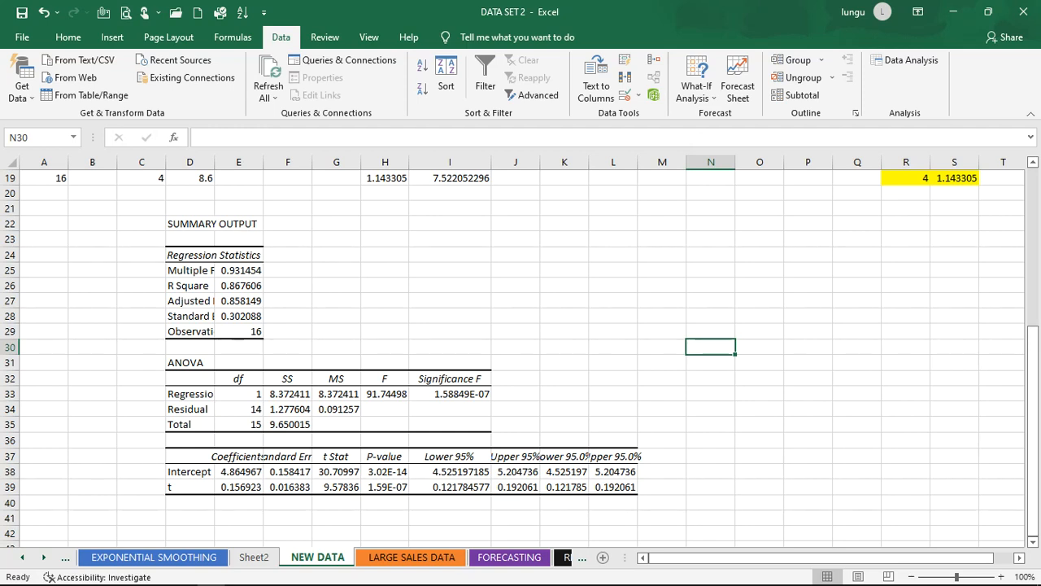
{"action": "double_click", "coordinate": [214, 159]}
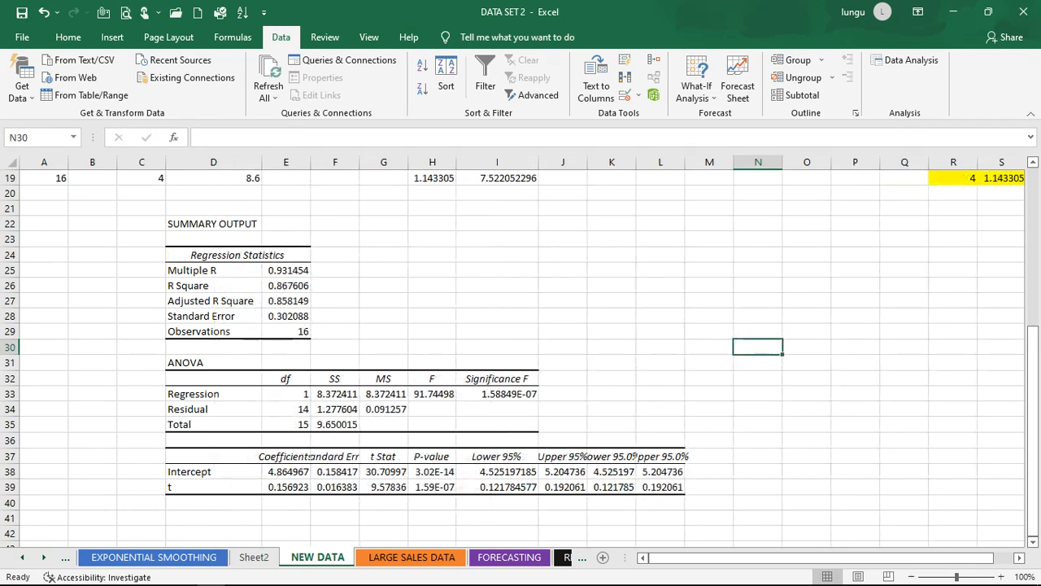
Examine the regression statistics, the ANOVA table and the intercept and t coefficients in the summary output.
{"action": "left_click", "coordinate": [646, 343]}
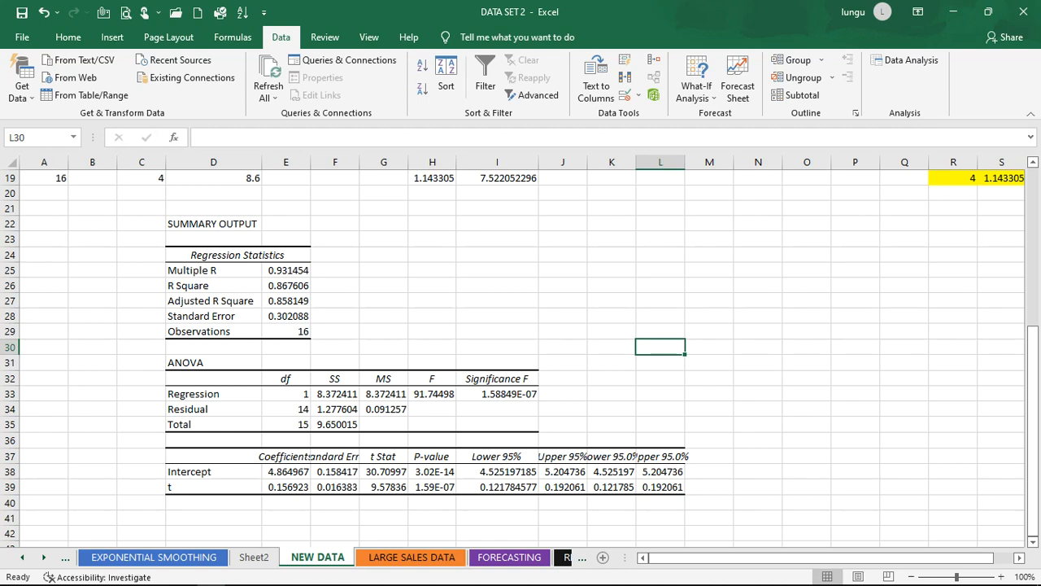
{"action": "left_click", "coordinate": [814, 362]}
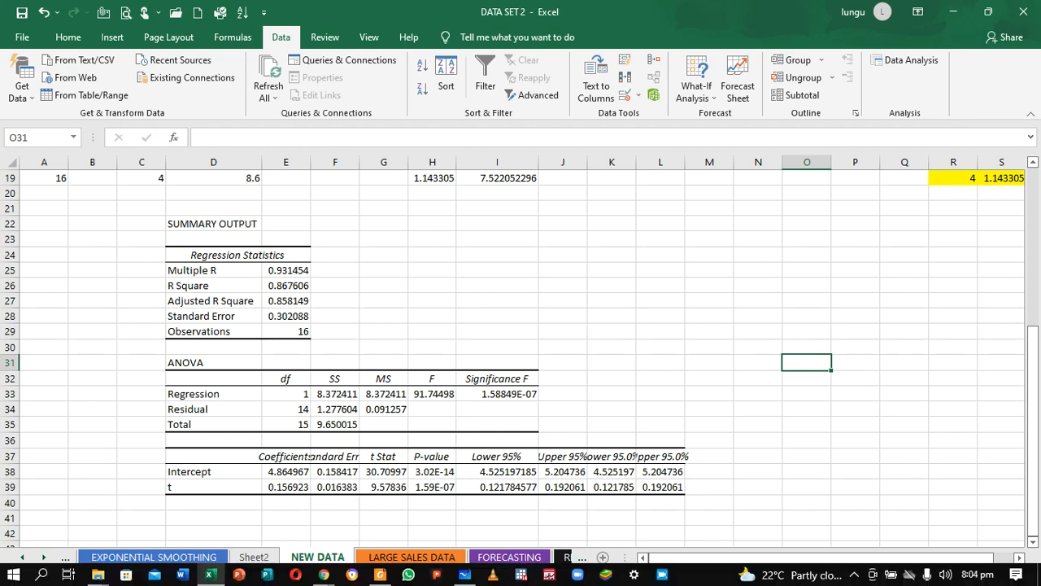
{"action": "scroll", "coordinate": [521, 358], "scroll_direction": "up", "scroll_amount": 1}
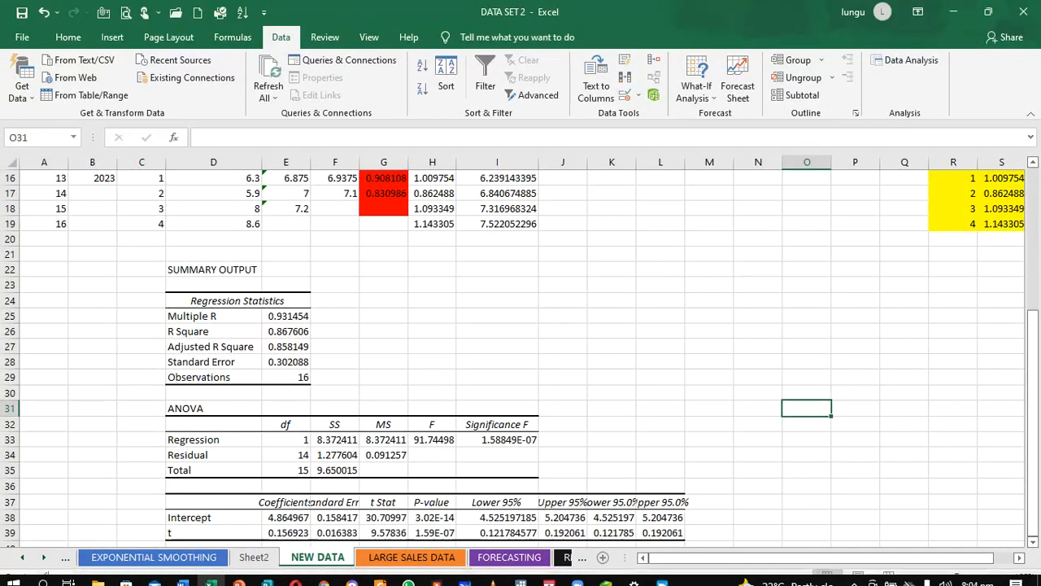
{"action": "scroll", "coordinate": [521, 350], "scroll_direction": "down", "scroll_amount": 1}
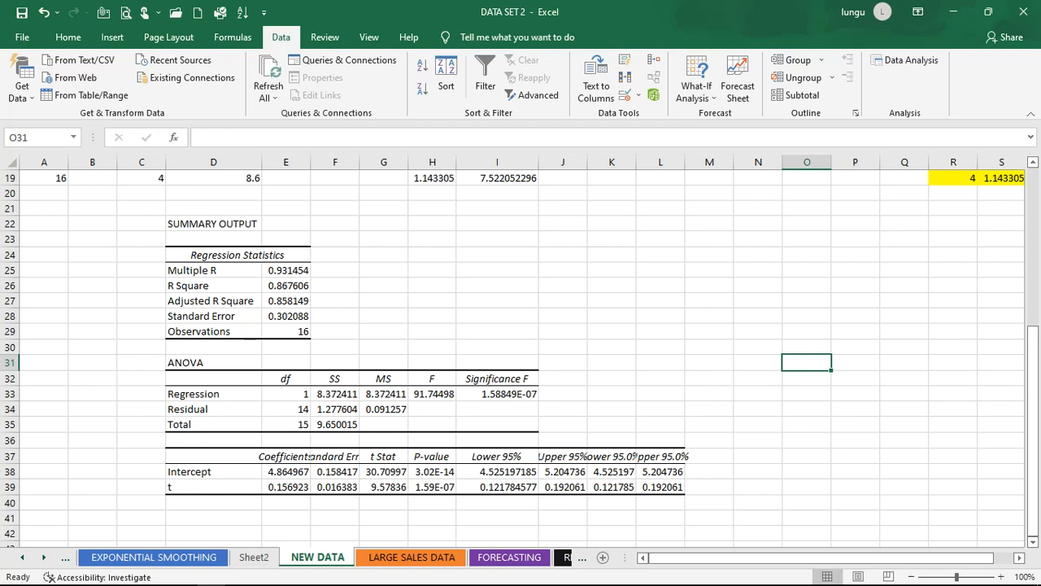
{"action": "scroll", "coordinate": [520, 350], "scroll_direction": "up", "scroll_amount": 1}
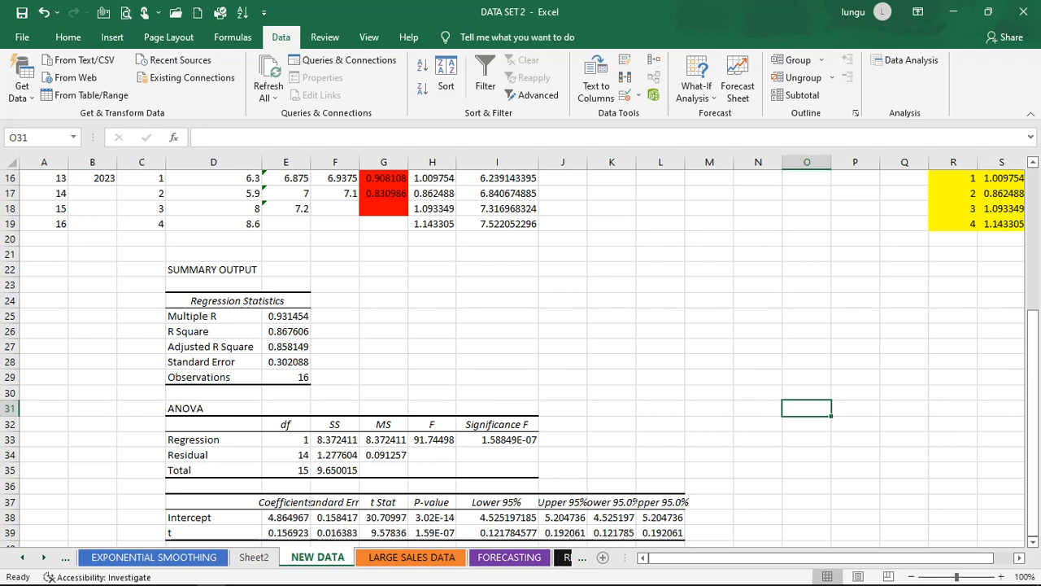
{"action": "scroll", "coordinate": [521, 349], "scroll_direction": "down", "scroll_amount": 1}
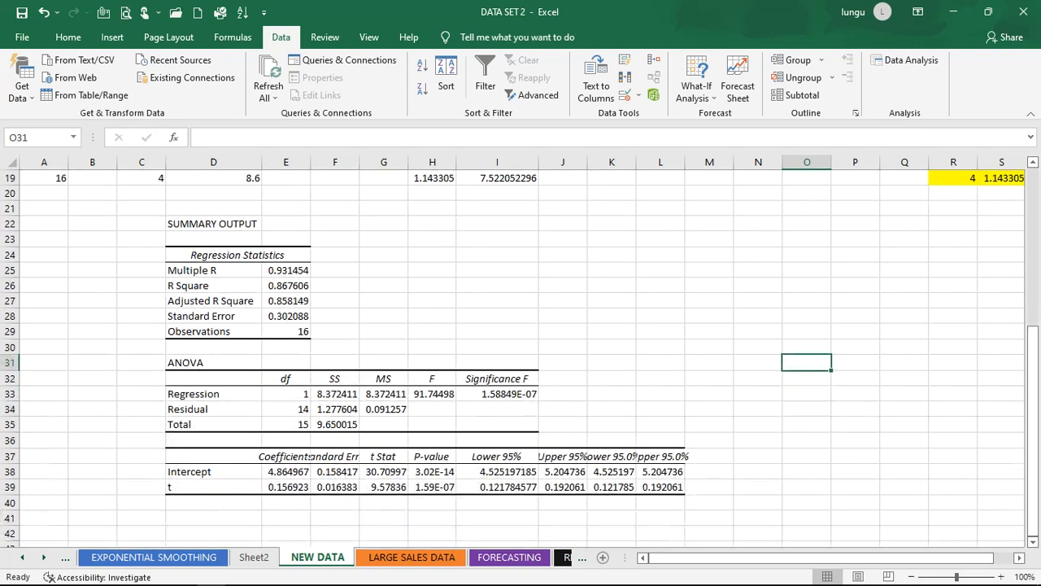
{"action": "scroll", "coordinate": [521, 350], "scroll_direction": "down", "scroll_amount": 1}
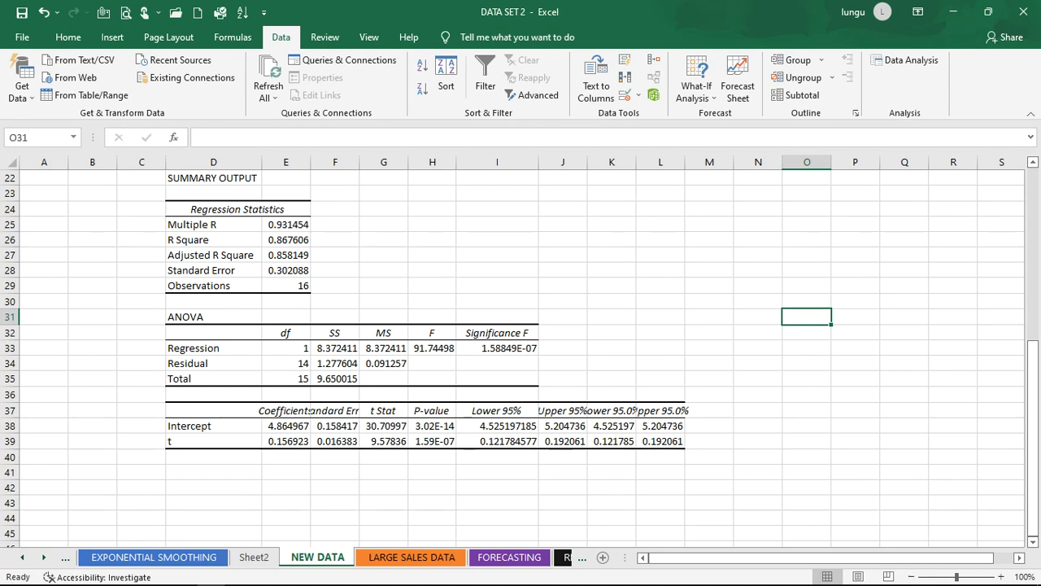
{"action": "scroll", "coordinate": [520, 349], "scroll_direction": "down", "scroll_amount": 2}
{"action": "scroll", "coordinate": [520, 350], "scroll_direction": "down", "scroll_amount": 1}
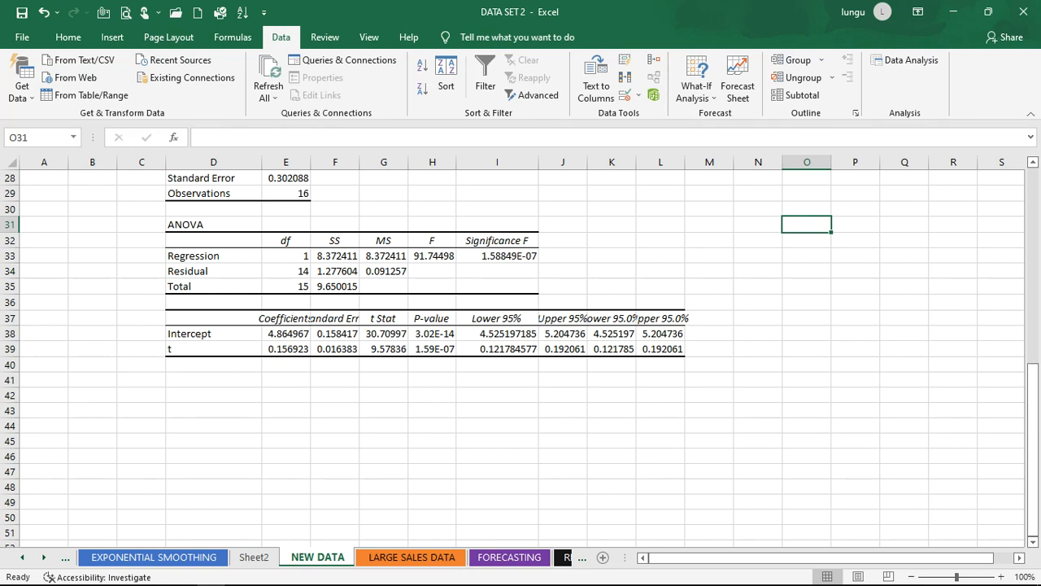
Start the trend equation below the coefficients table by entering "Tt=" in cell E42.
{"action": "left_click", "coordinate": [272, 397]}
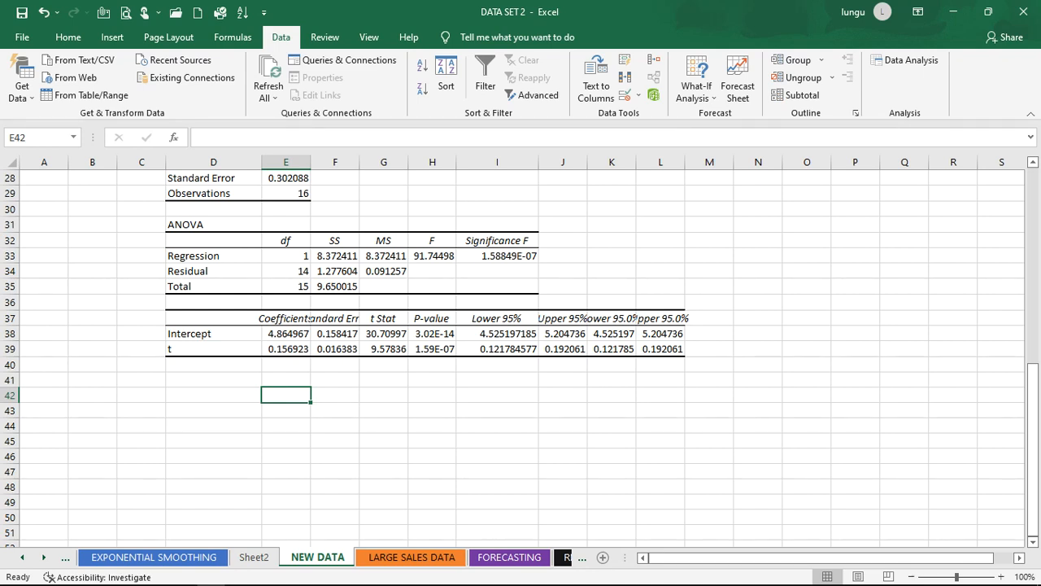
{"action": "type", "text": "T"}
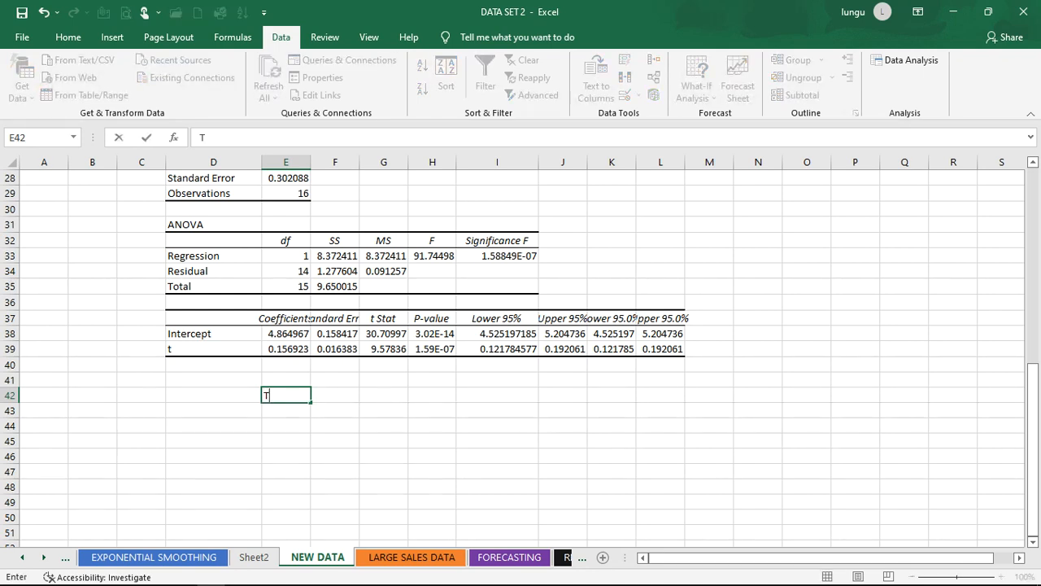
{"action": "type", "text": "t="}
{"action": "left_click", "coordinate": [287, 333]}
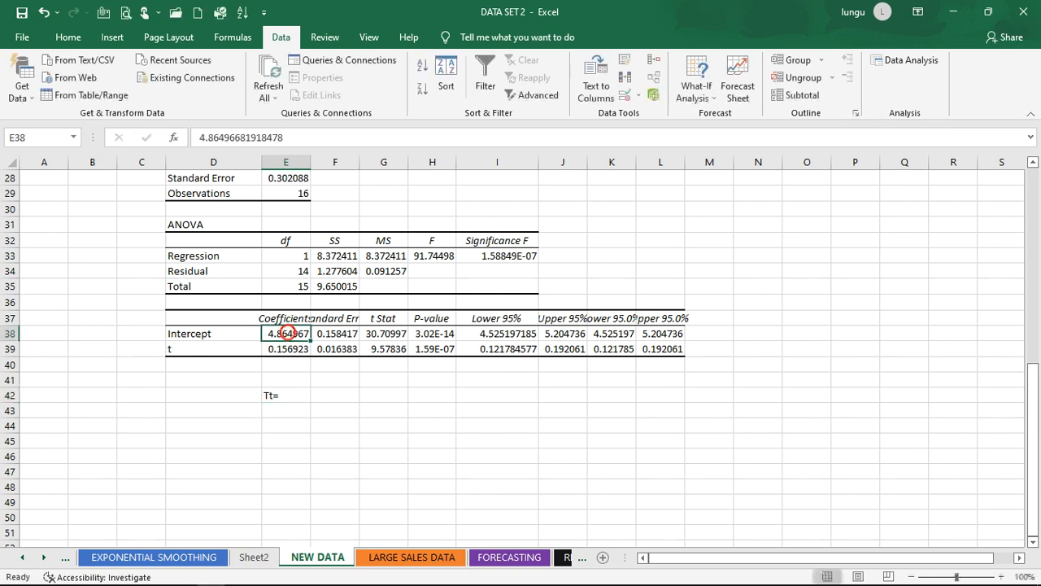
{"action": "key", "text": "ctrl+c"}
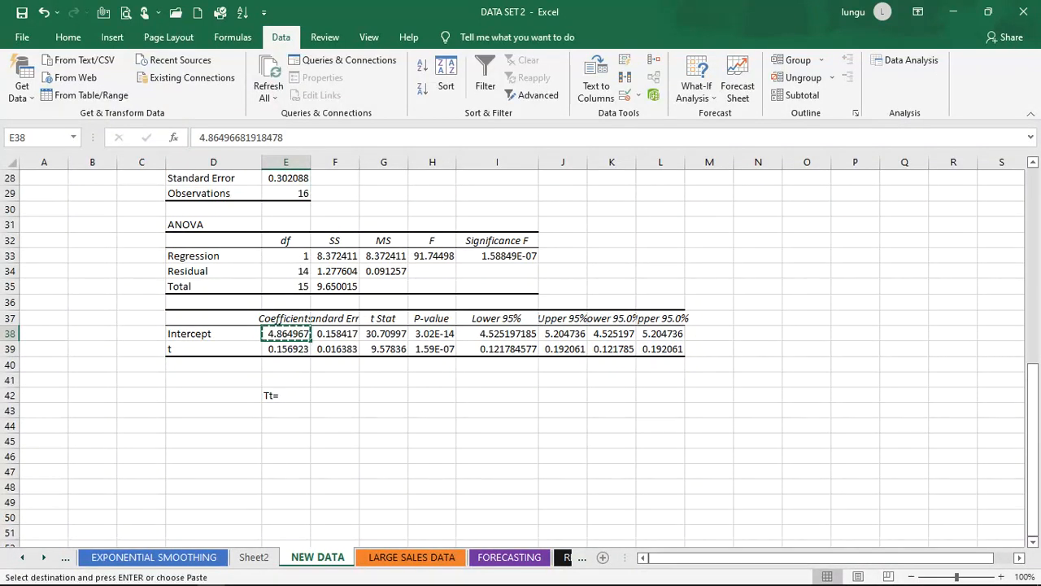
{"action": "left_click", "coordinate": [291, 395]}
{"action": "double_click", "coordinate": [291, 395]}
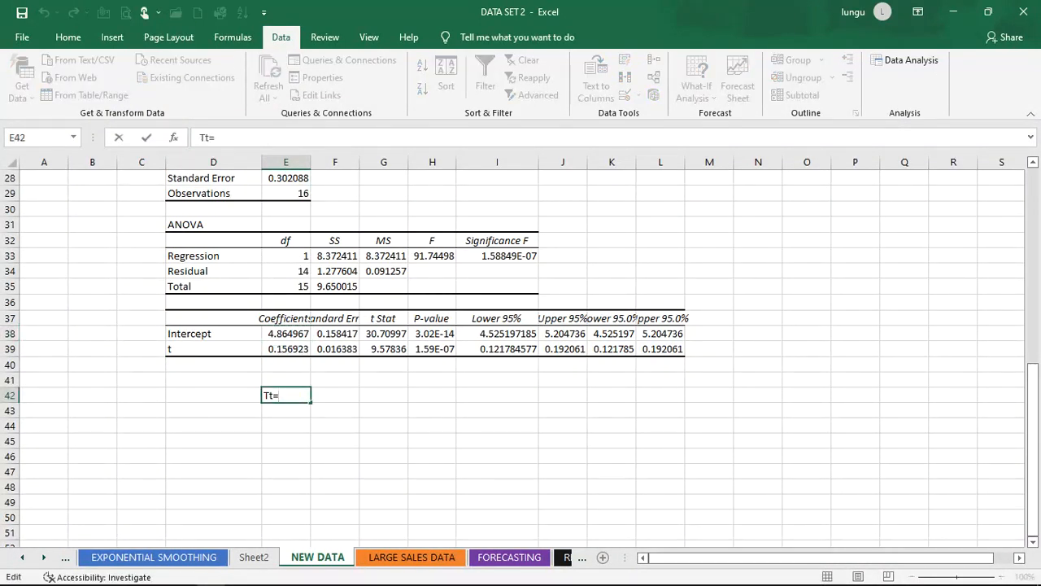
{"action": "left_click", "coordinate": [283, 333]}
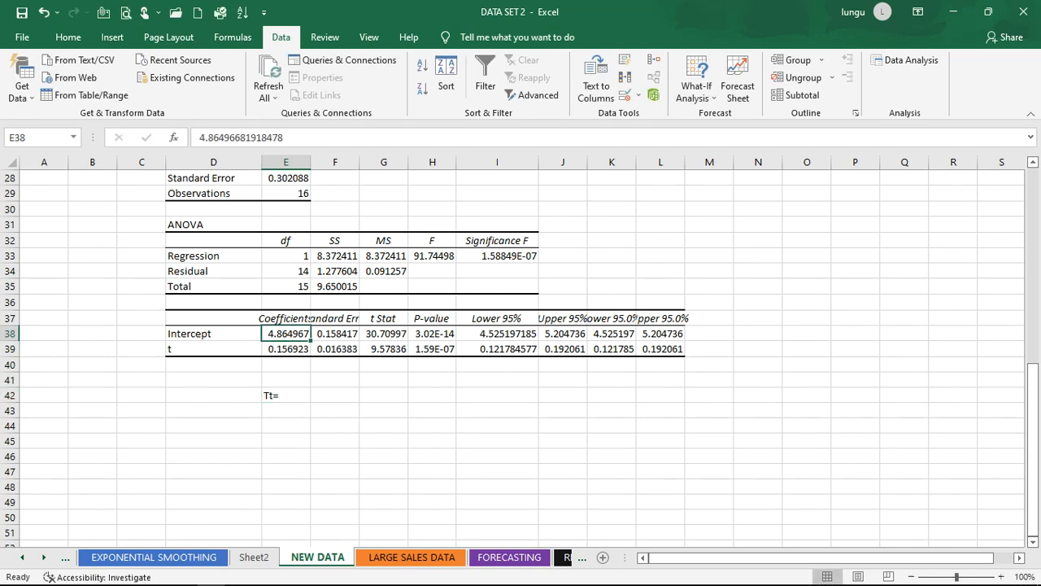
{"action": "key", "text": "ctrl+c"}
Complete the trend equation in cell E42 so it reads Tt=4.8649 + 0.156923t.
{"action": "double_click", "coordinate": [293, 396]}
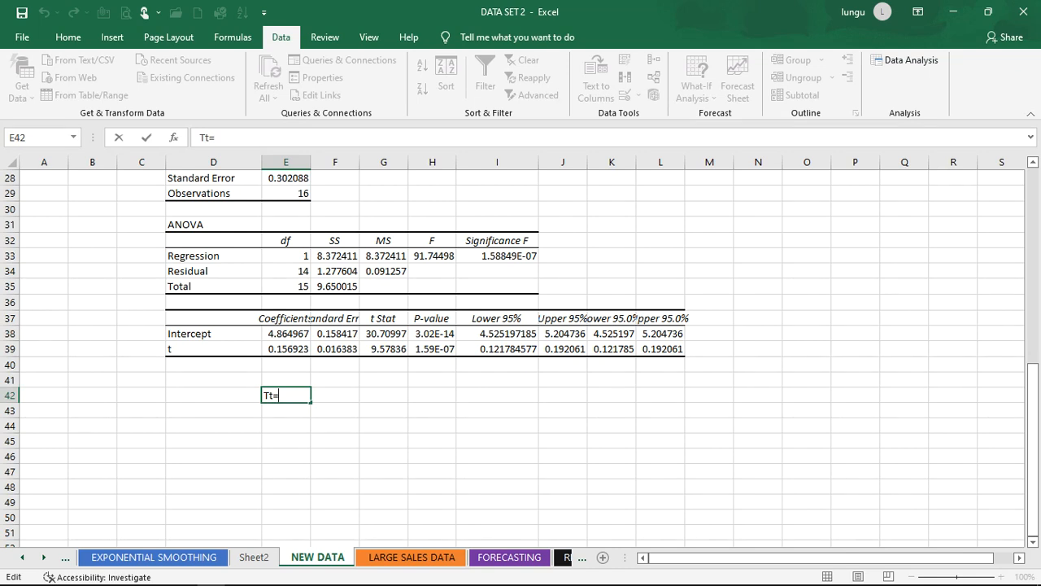
{"action": "type", "text": "4.8649 + 0.1568"}
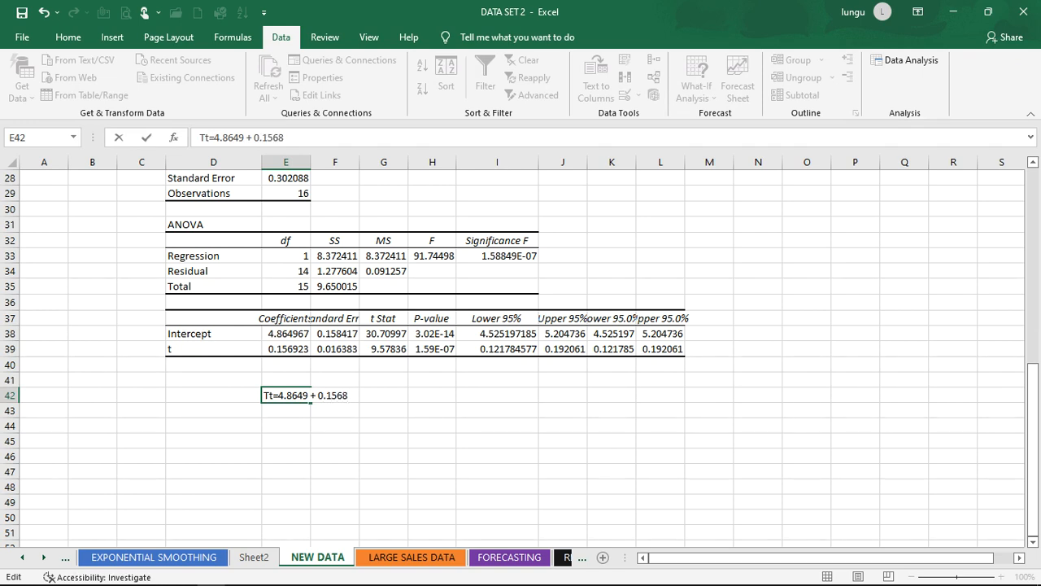
{"action": "key", "text": "BackSpace"}
{"action": "type", "text": "923T"}
{"action": "key", "text": "BackSpace"}
{"action": "type", "text": "t"}
{"action": "left_click", "coordinate": [397, 439]}
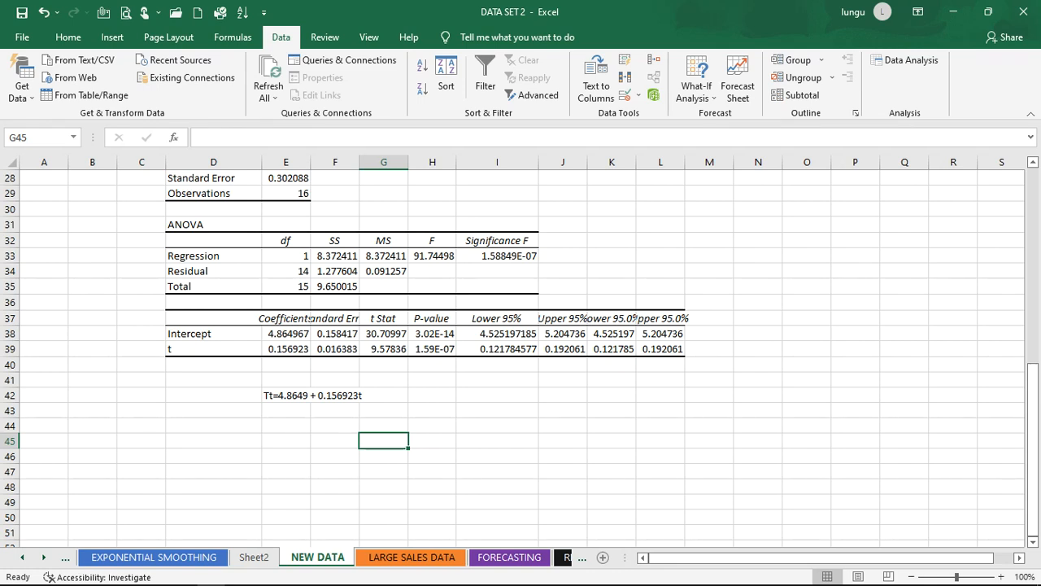
Move the trend equation from below the regression output to cell O3, beside the sales table.
{"action": "scroll", "coordinate": [520, 349], "scroll_direction": "up", "scroll_amount": 9}
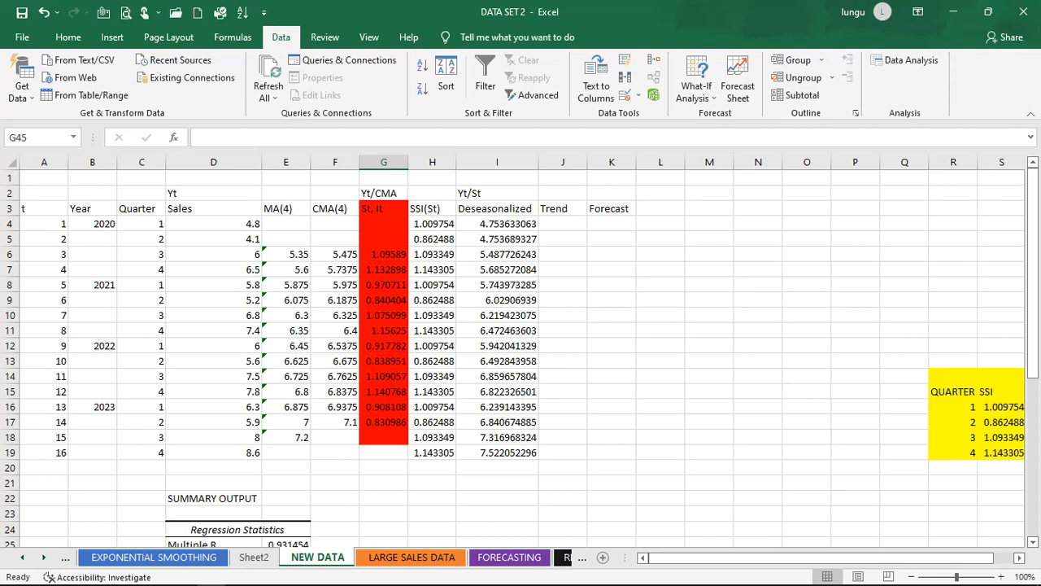
{"action": "scroll", "coordinate": [520, 349], "scroll_direction": "down", "scroll_amount": 8}
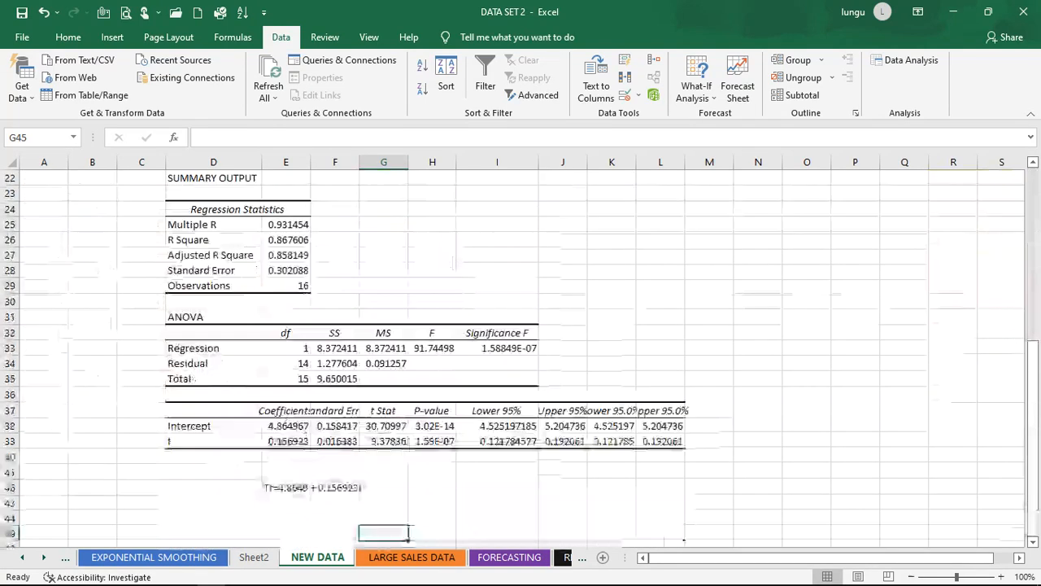
{"action": "left_click_drag", "start_coordinate": [383, 440], "coordinate": [287, 440]}
{"action": "key", "text": "ctrl+c"}
{"action": "scroll", "coordinate": [521, 350], "scroll_direction": "up", "scroll_amount": 8}
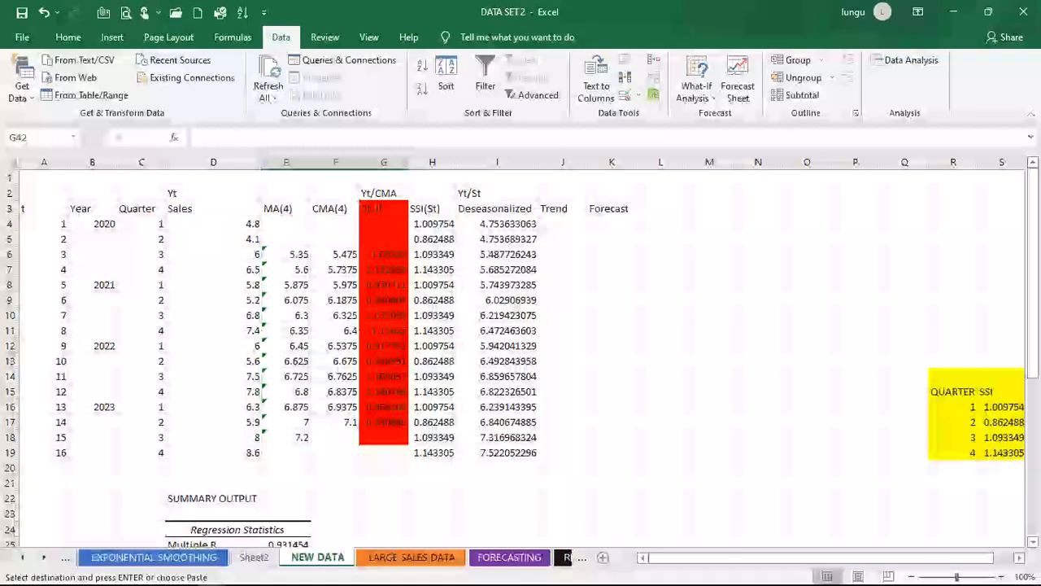
{"action": "left_click", "coordinate": [828, 211]}
{"action": "key", "text": "Return"}
{"action": "left_click", "coordinate": [840, 272]}
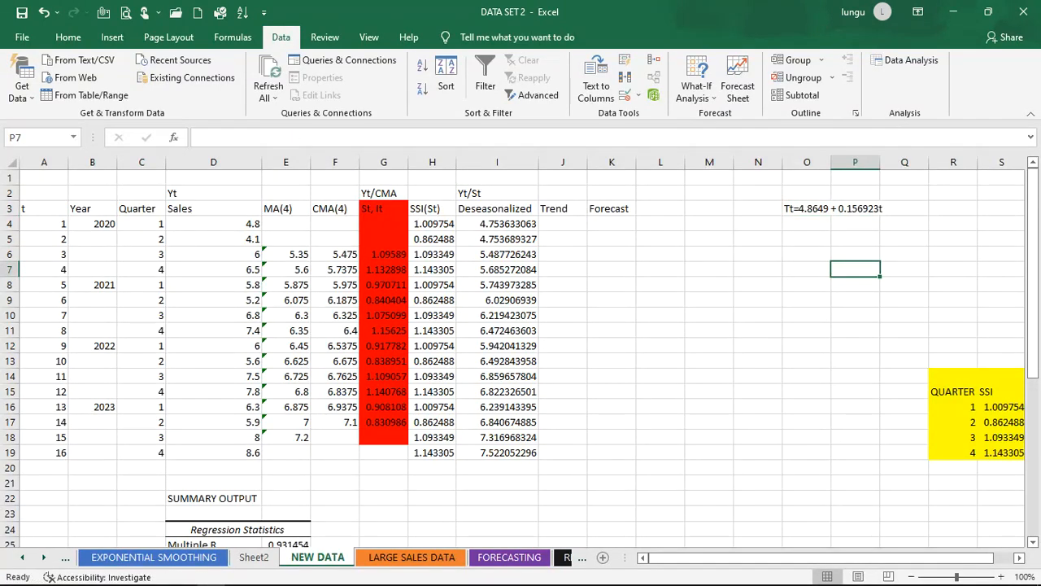
{"action": "scroll", "coordinate": [520, 350], "scroll_direction": "down", "scroll_amount": 6}
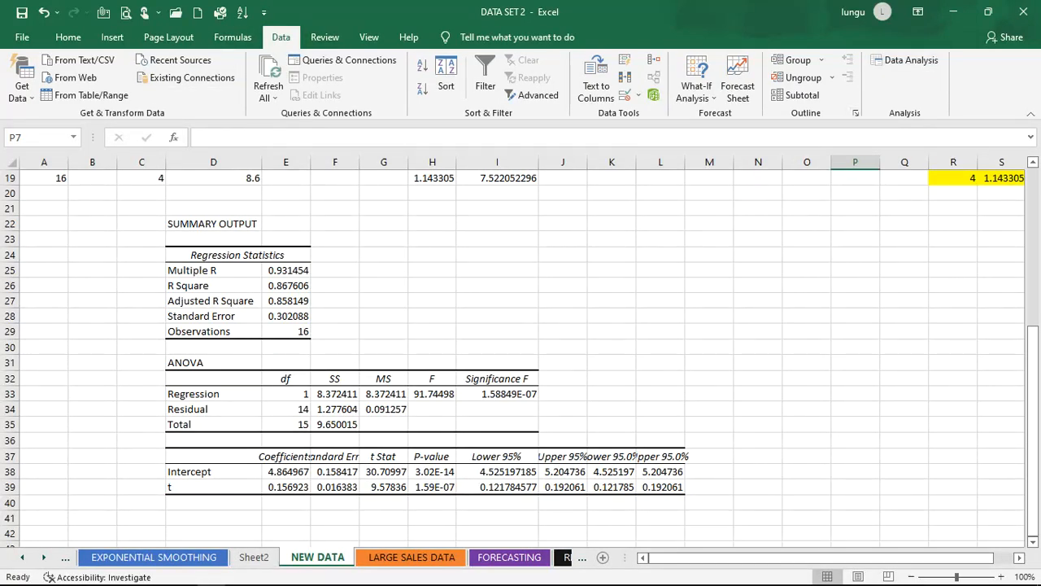
{"action": "scroll", "coordinate": [520, 349], "scroll_direction": "down", "scroll_amount": 1}
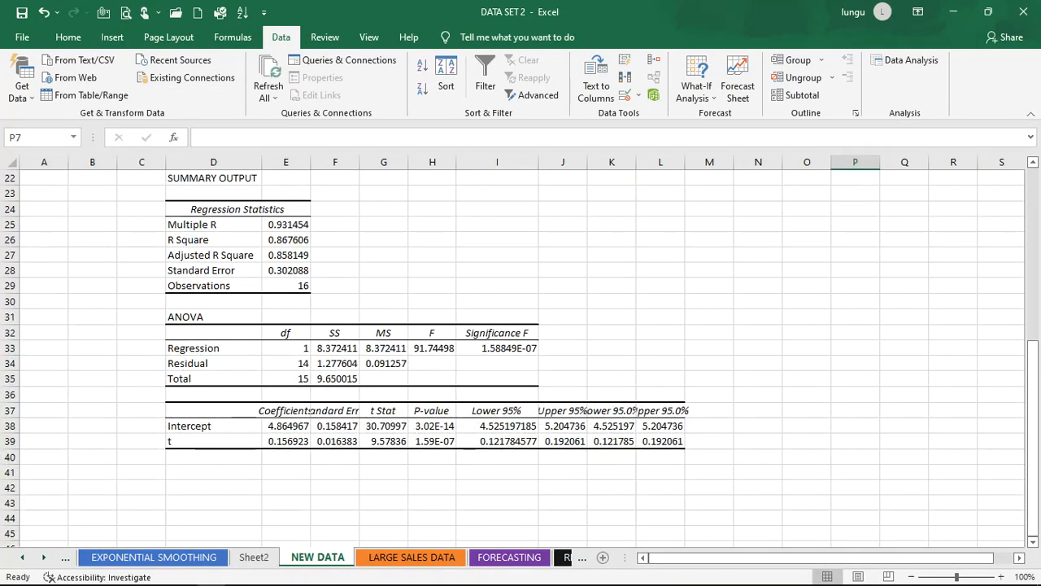
{"action": "scroll", "coordinate": [521, 350], "scroll_direction": "down", "scroll_amount": 1}
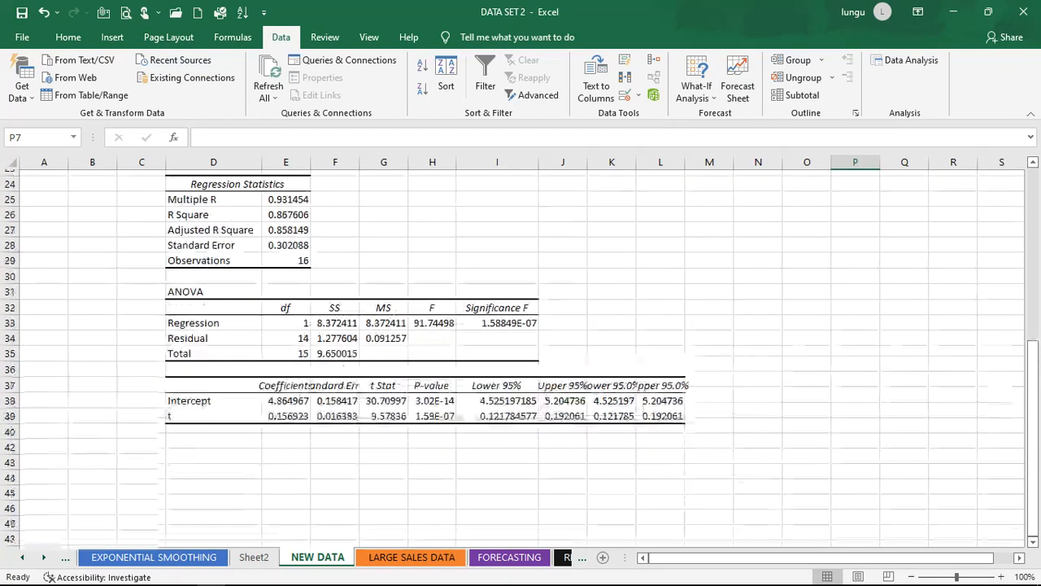
{"action": "scroll", "coordinate": [520, 350], "scroll_direction": "up", "scroll_amount": 7}
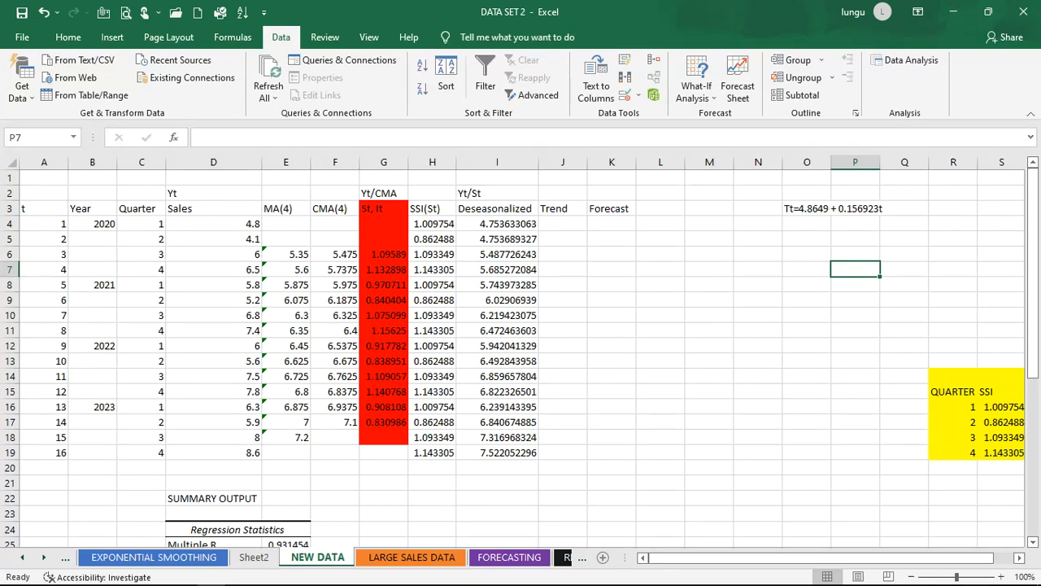
{"action": "left_click", "coordinate": [560, 223]}
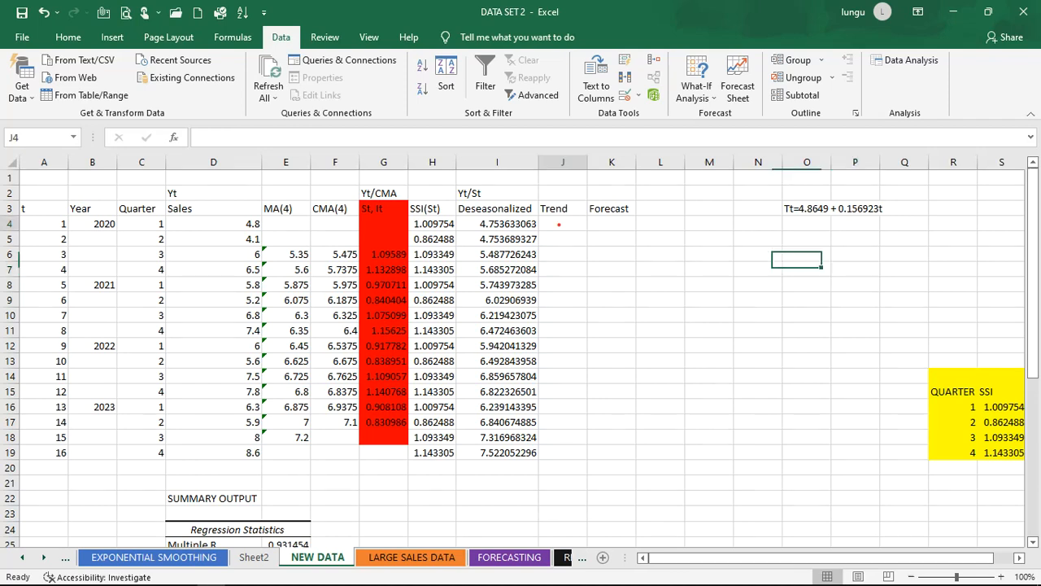
{"action": "type", "text": "="}
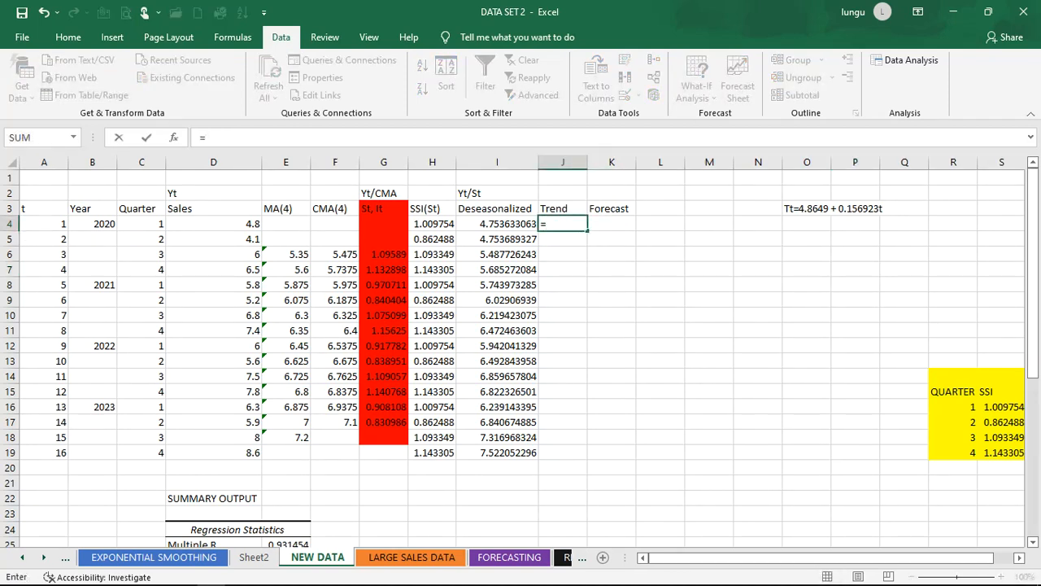
{"action": "type", "text": "4.8649+0.15"}
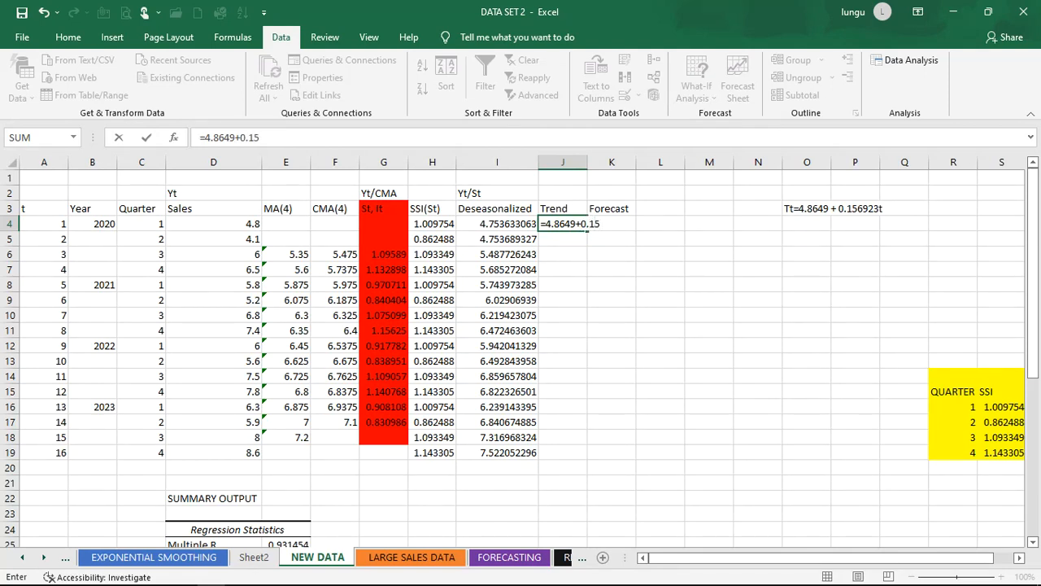
{"action": "type", "text": "6923"}
{"action": "key", "text": "BackSpace"}
{"action": "key", "text": "BackSpace"}
{"action": "key", "text": "BackSpace"}
{"action": "key", "text": "BackSpace"}
{"action": "key", "text": "BackSpace"}
{"action": "key", "text": "BackSpace"}
{"action": "key", "text": "BackSpace"}
{"action": "key", "text": "BackSpace"}
{"action": "key", "text": "BackSpace"}
{"action": "key", "text": "BackSpace"}
{"action": "key", "text": "BackSpace"}
{"action": "key", "text": "BackSpace"}
{"action": "key", "text": "BackSpace"}
{"action": "key", "text": "BackSpace"}
{"action": "key", "text": "BackSpace"}
{"action": "key", "text": "BackSpace"}
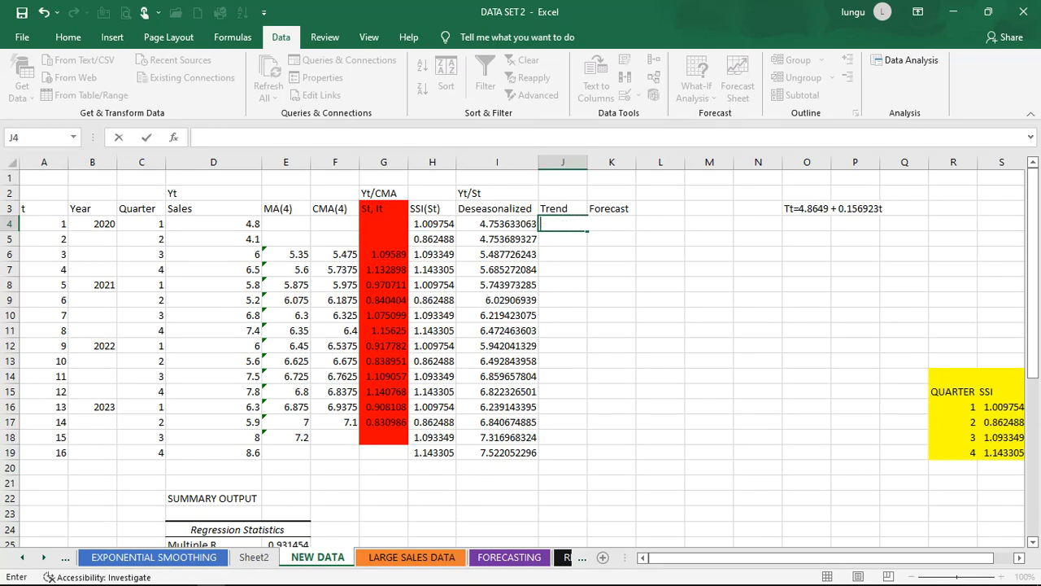
{"action": "left_click", "coordinate": [614, 242]}
Copy the intercept coefficient from the regression output into cell N5 and label it B0 in cell N4.
{"action": "scroll", "coordinate": [613, 243], "scroll_direction": "down", "scroll_amount": 4}
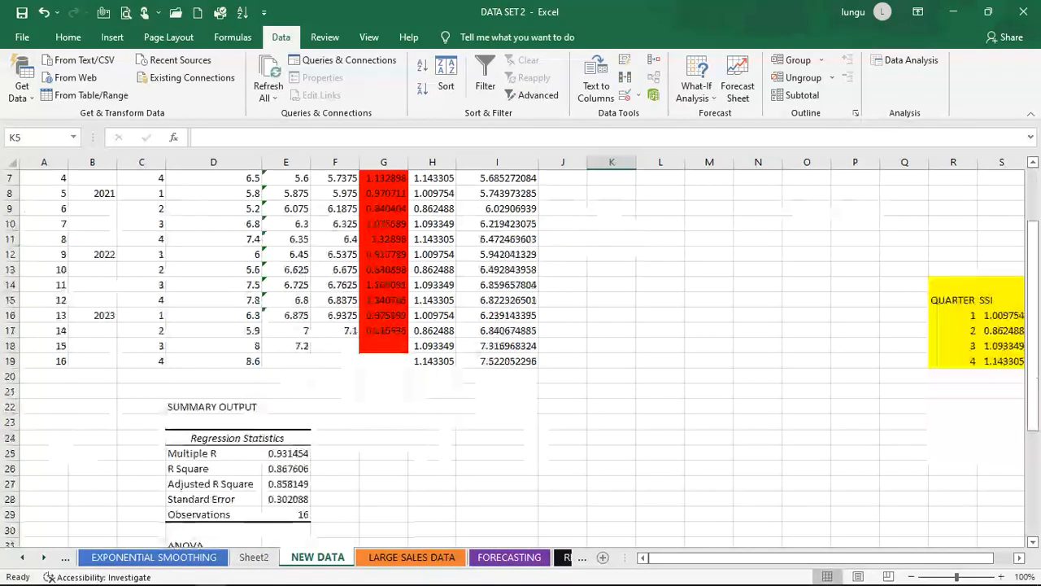
{"action": "scroll", "coordinate": [521, 350], "scroll_direction": "down", "scroll_amount": 4}
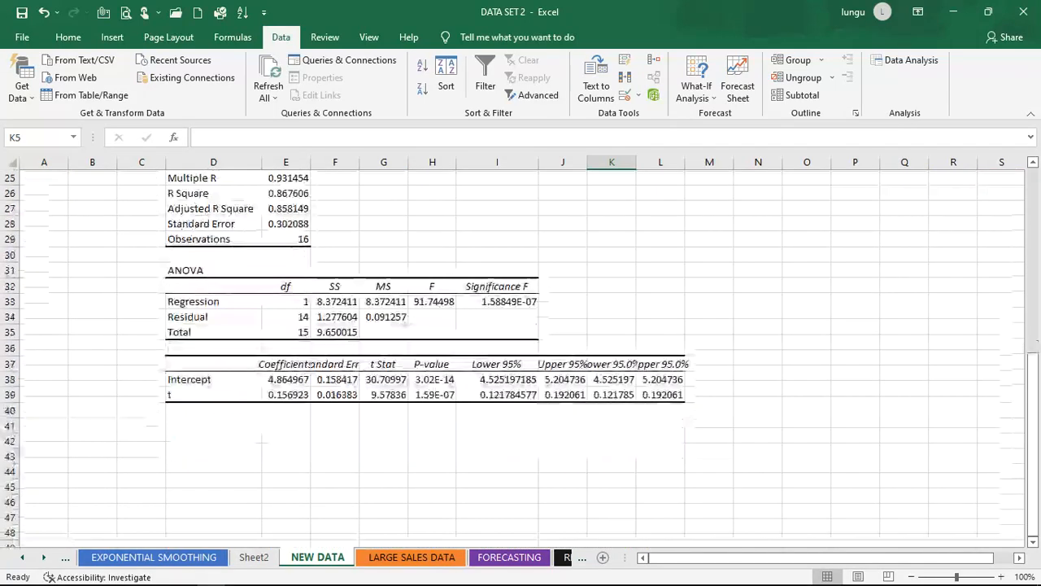
{"action": "left_click", "coordinate": [286, 379]}
{"action": "key", "text": "ctrl+c"}
{"action": "scroll", "coordinate": [520, 350], "scroll_direction": "up", "scroll_amount": 8}
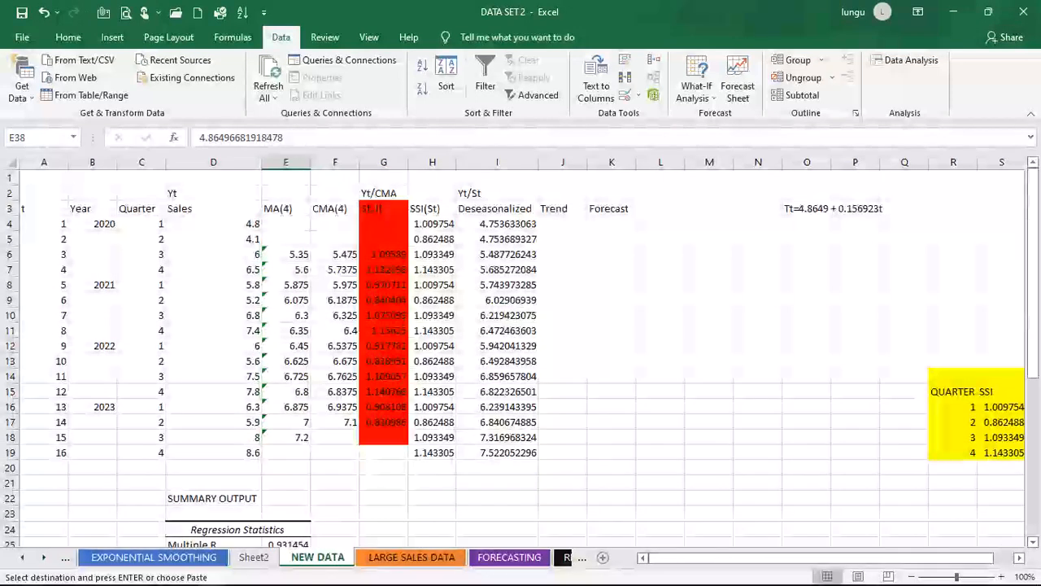
{"action": "left_click", "coordinate": [758, 240]}
{"action": "key", "text": "ctrl+v"}
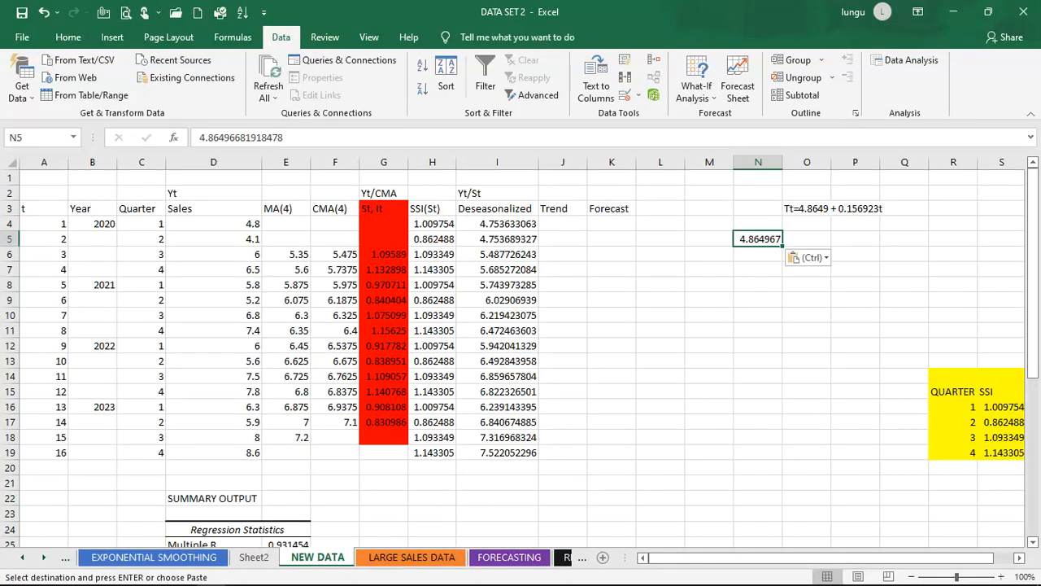
{"action": "left_click", "coordinate": [760, 222]}
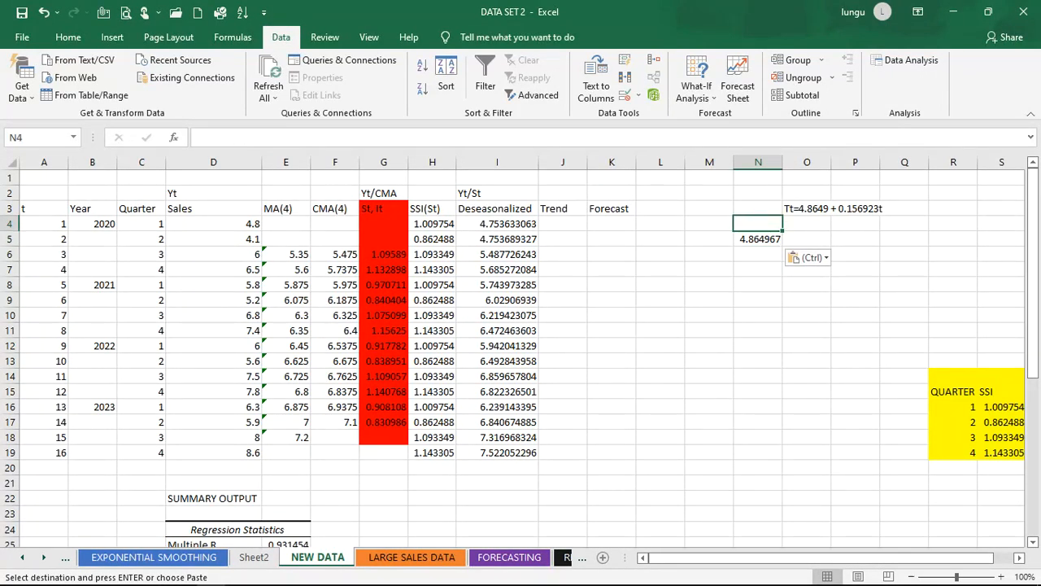
{"action": "type", "text": "BO"}
{"action": "key", "text": "BackSpace"}
{"action": "type", "text": "0"}
{"action": "left_click", "coordinate": [818, 244]}
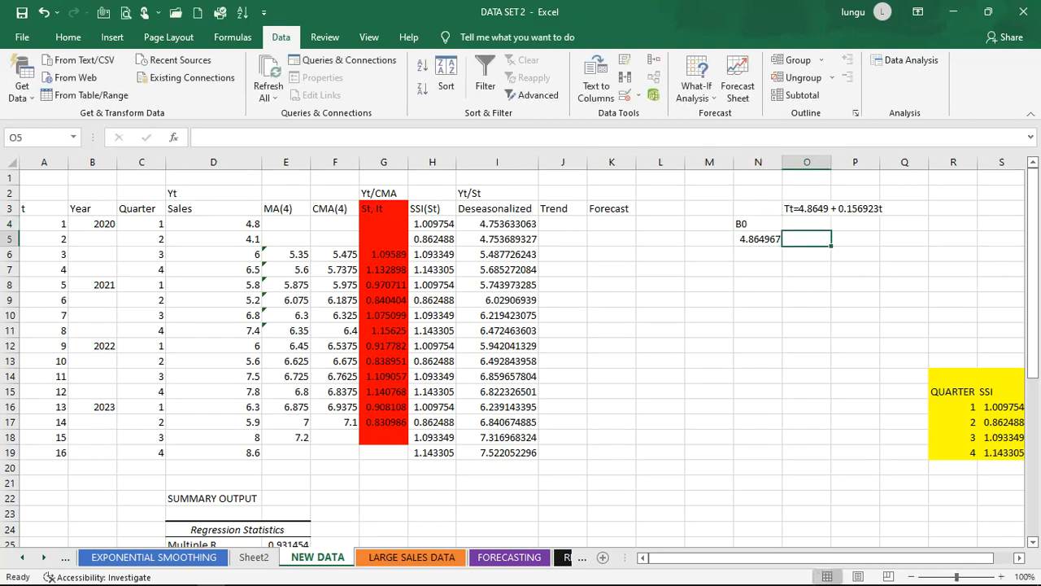
Enter the label B1 in cell O4 and copy the t coefficient from the regression output into cell O5.
{"action": "left_click", "coordinate": [803, 222]}
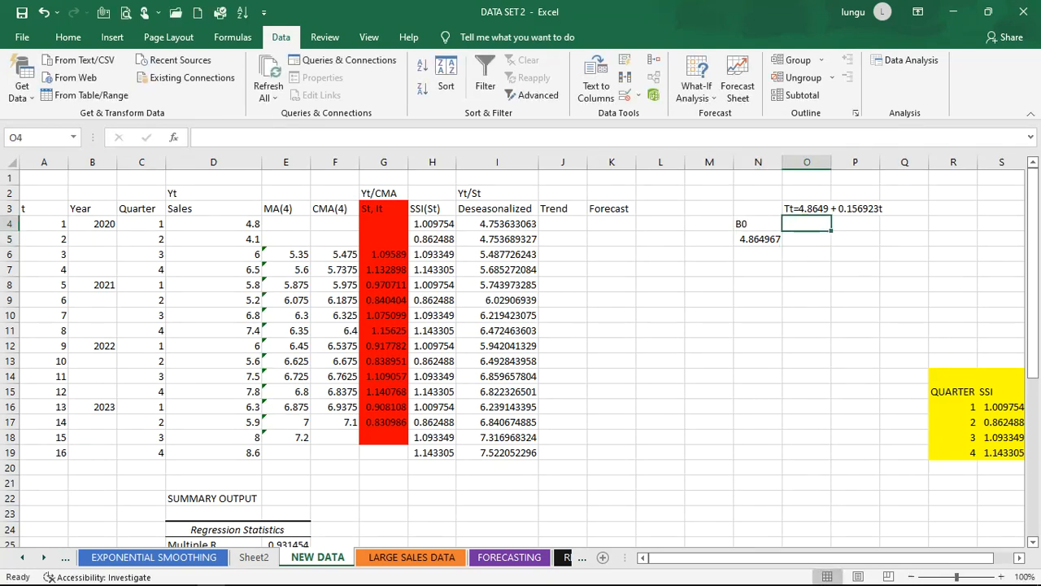
{"action": "type", "text": "B1"}
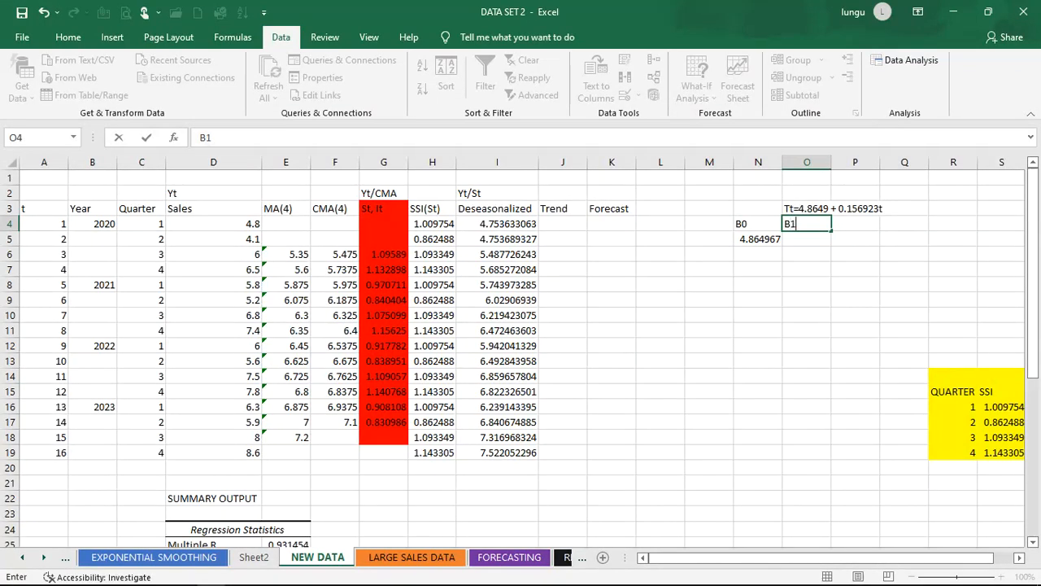
{"action": "key", "text": "Return"}
{"action": "scroll", "coordinate": [521, 349], "scroll_direction": "down", "scroll_amount": 5}
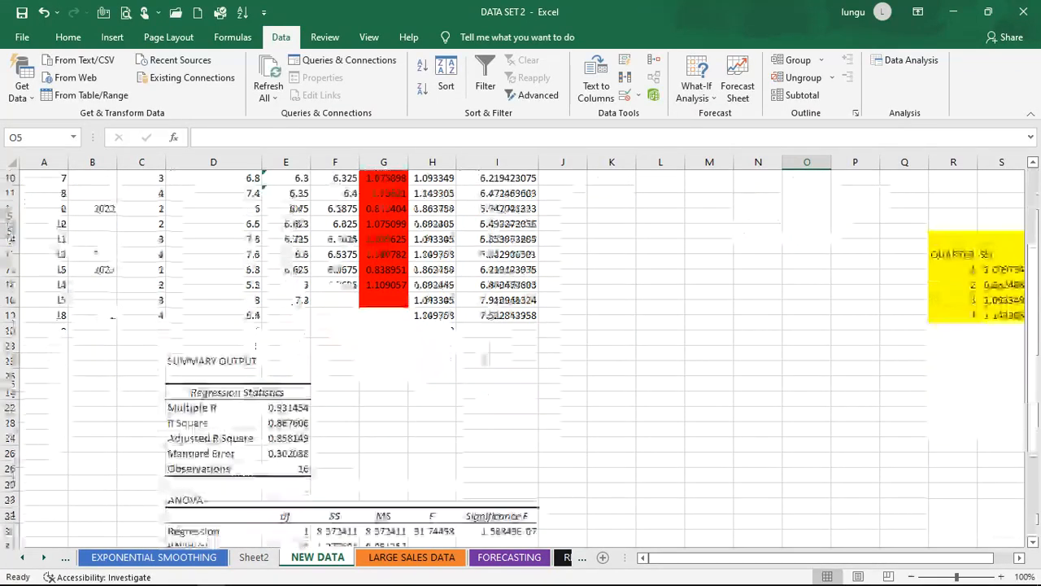
{"action": "left_click", "coordinate": [286, 534]}
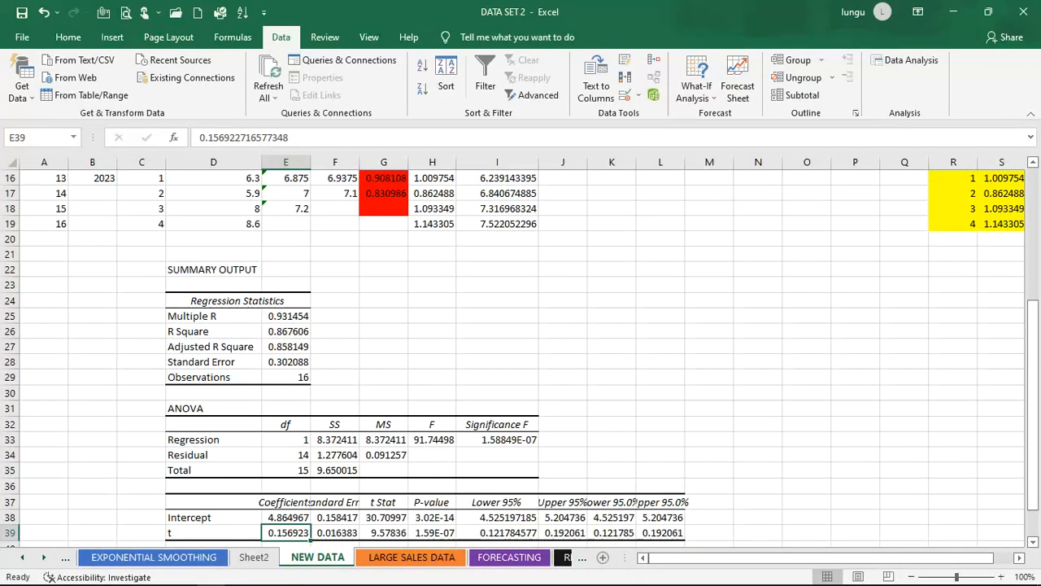
{"action": "key", "text": "ctrl+c"}
{"action": "scroll", "coordinate": [521, 350], "scroll_direction": "up", "scroll_amount": 4}
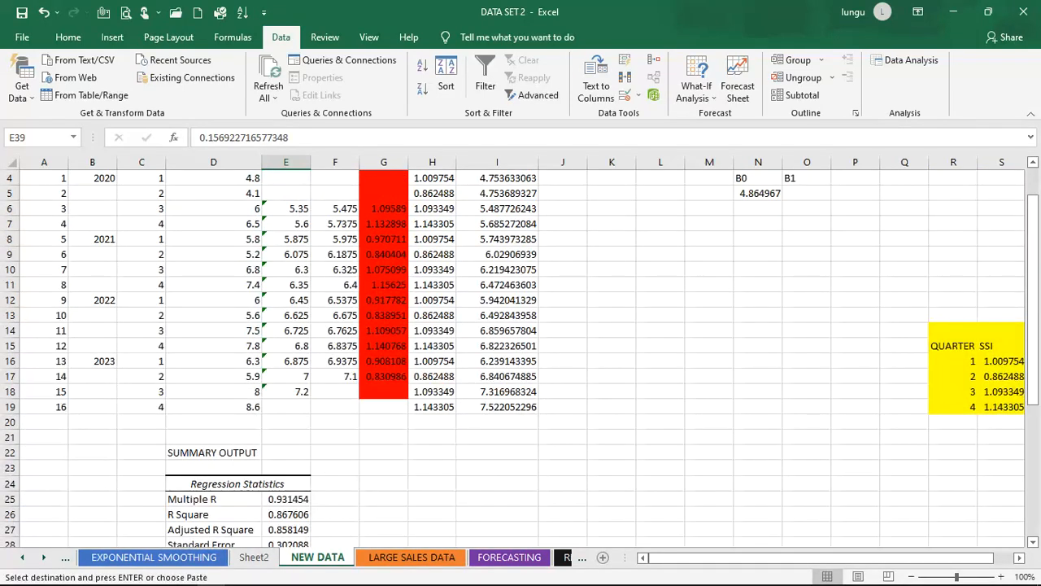
{"action": "left_click", "coordinate": [807, 194]}
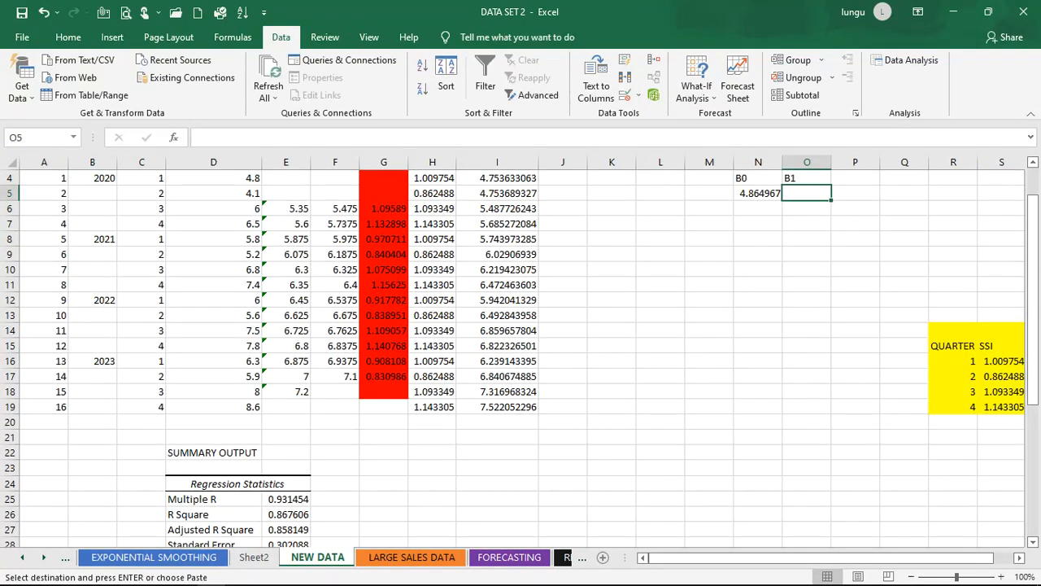
{"action": "key", "text": "ctrl+v"}
{"action": "left_click", "coordinate": [807, 270]}
{"action": "scroll", "coordinate": [807, 270], "scroll_direction": "up", "scroll_amount": 1}
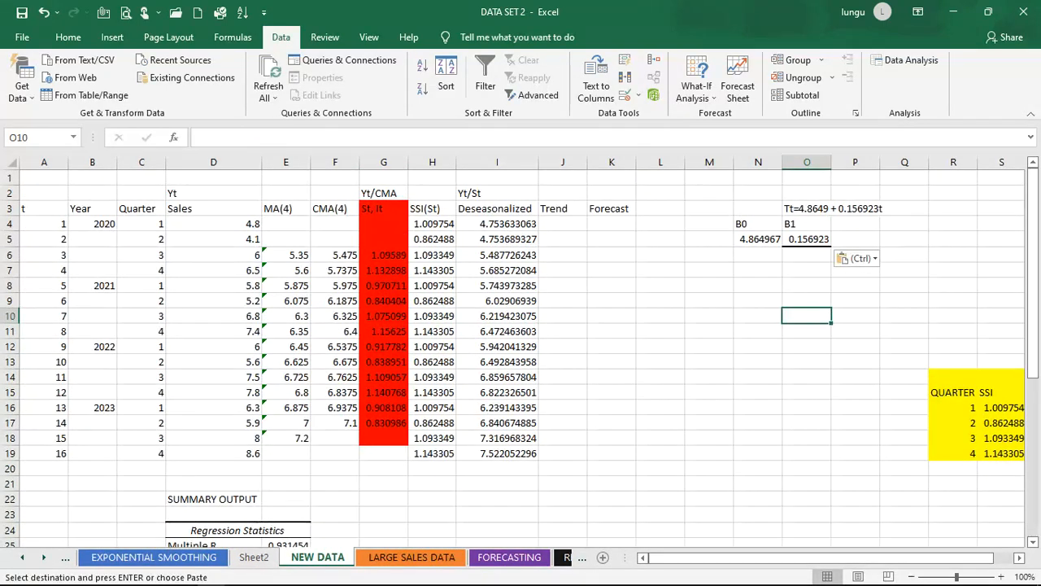
Enter the trend formula =$N$5+$O$5*A4 in cell J4, using absolute references to the B0 and B1 coefficients.
{"action": "left_click", "coordinate": [563, 224]}
{"action": "type", "text": "="}
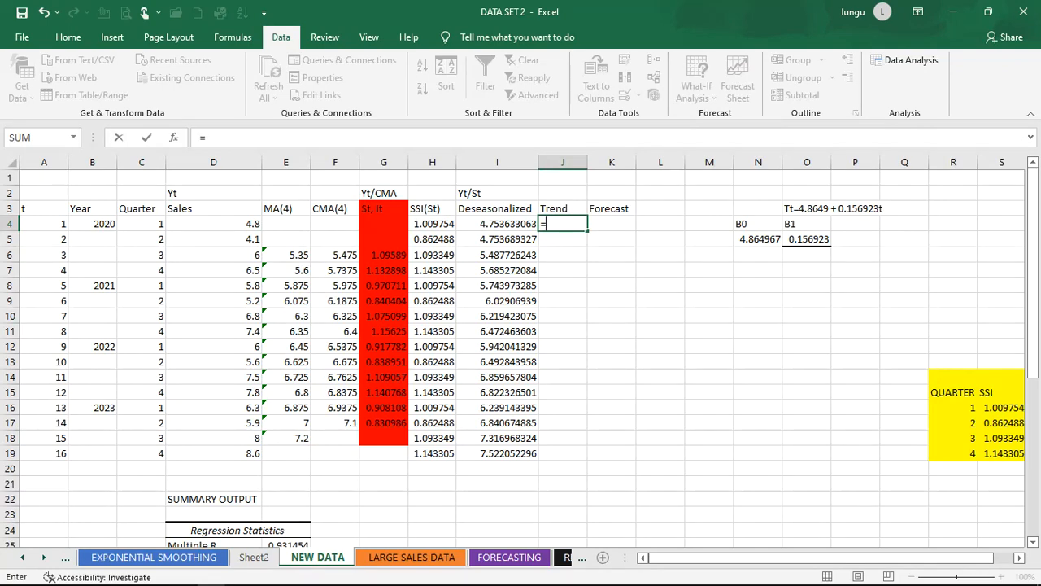
{"action": "left_click", "coordinate": [758, 239]}
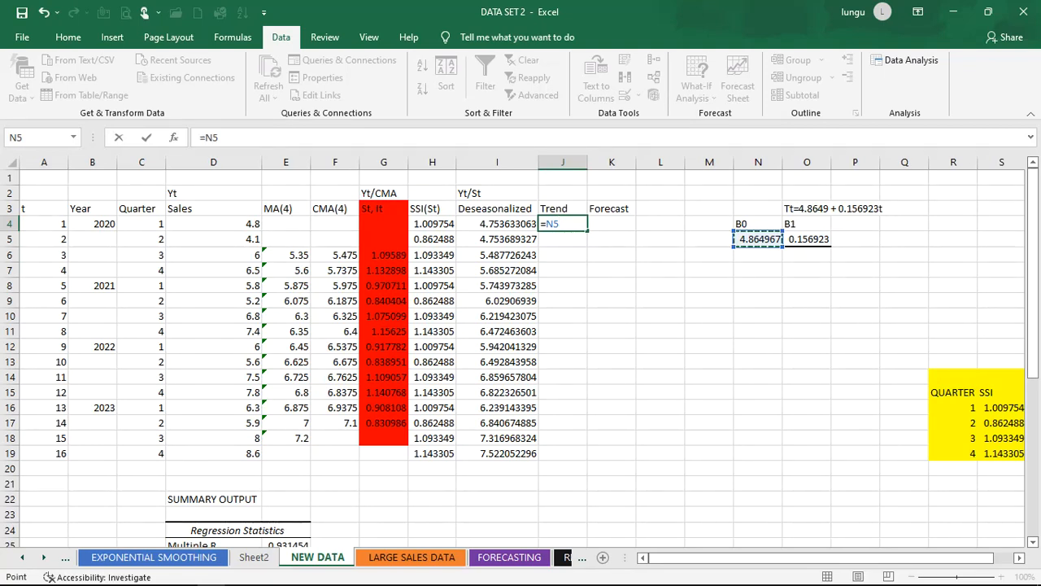
{"action": "key", "text": "F4"}
{"action": "type", "text": "+"}
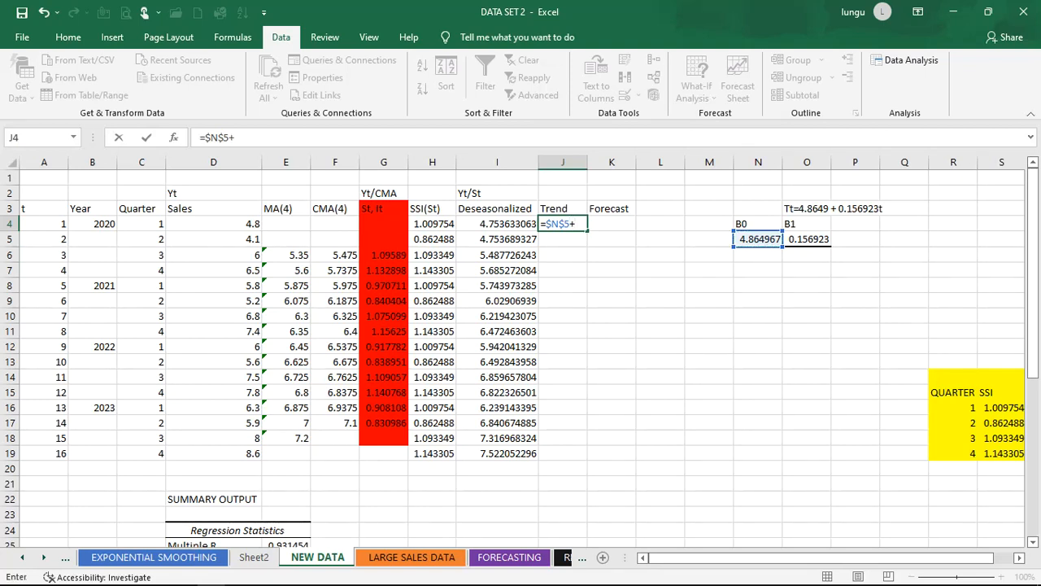
{"action": "left_click", "coordinate": [797, 239]}
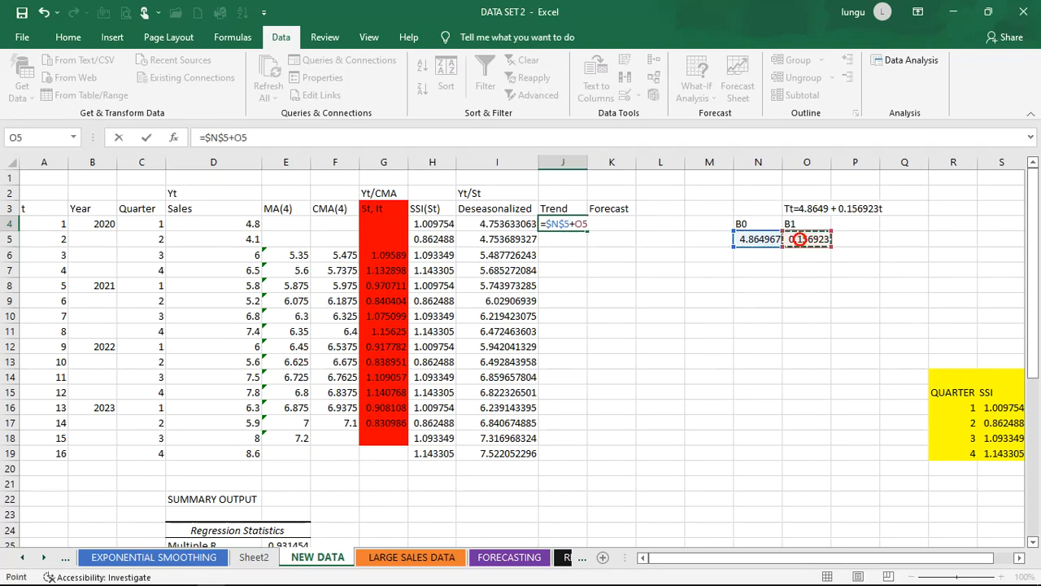
{"action": "key", "text": "F4"}
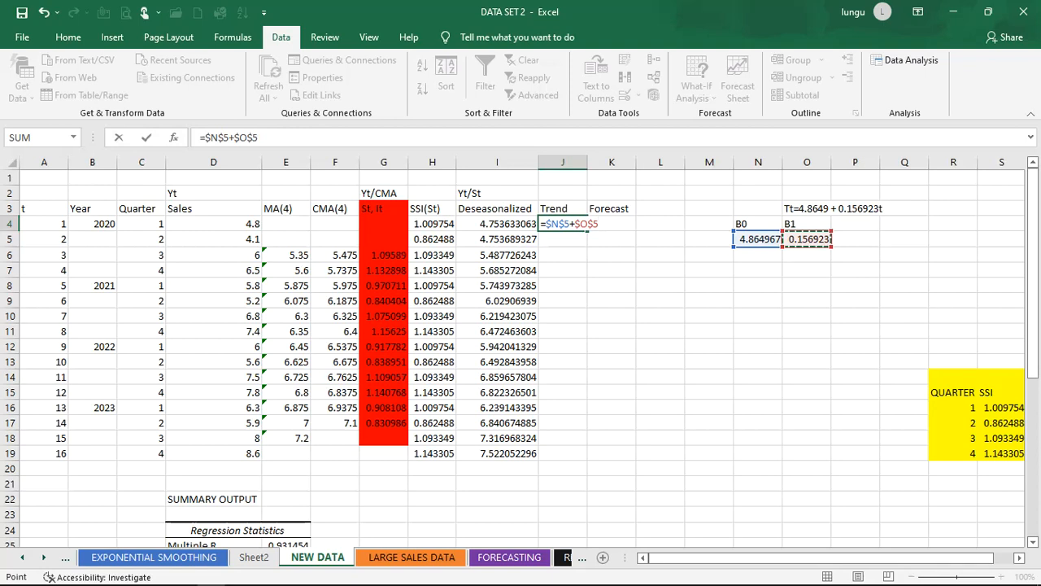
{"action": "type", "text": "*"}
{"action": "left_click", "coordinate": [61, 224]}
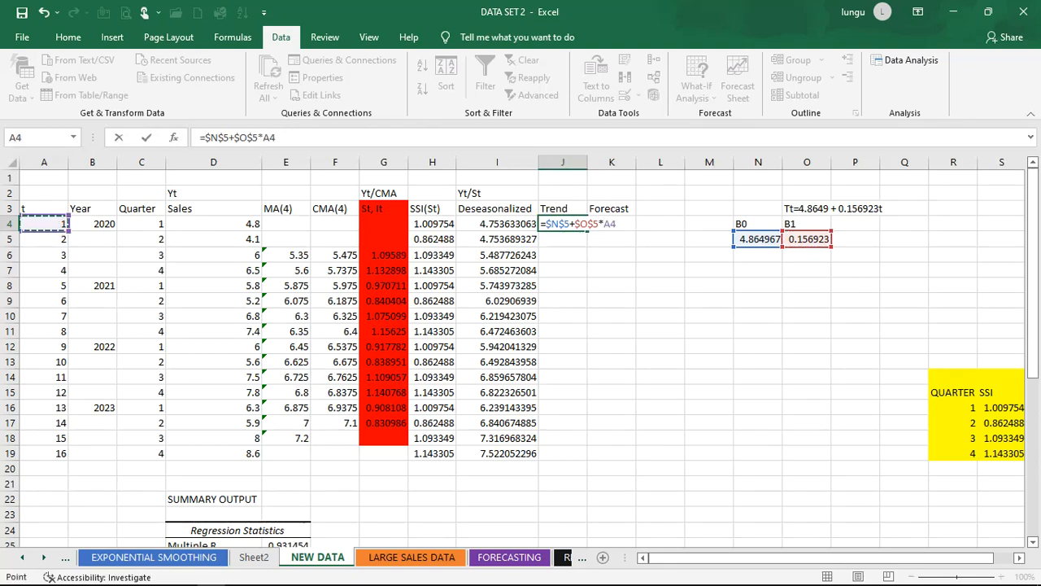
{"action": "key", "text": "Return"}
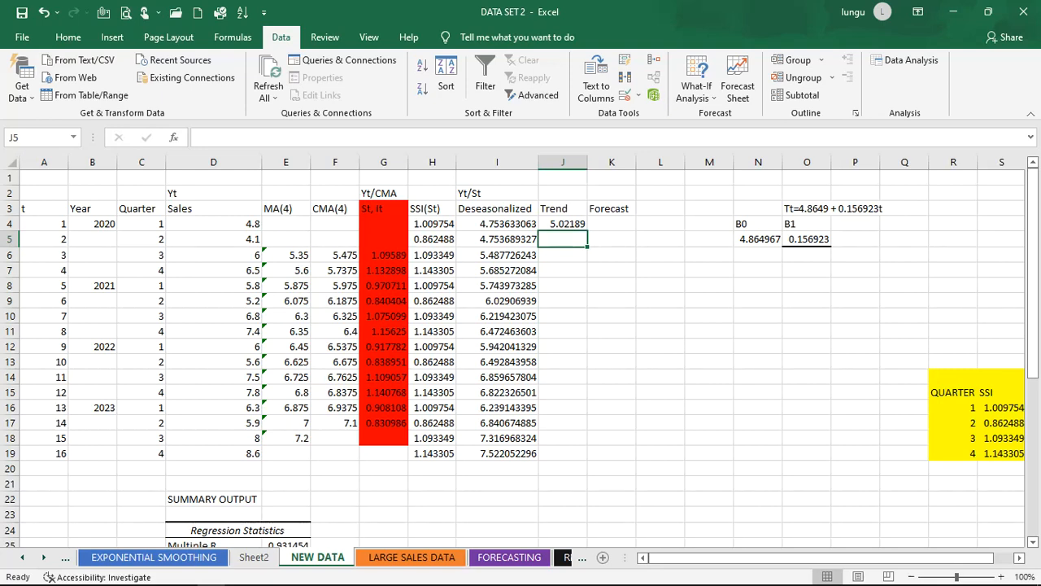
Fill the trend formula from J4 down through J19.
{"action": "left_click", "coordinate": [565, 221]}
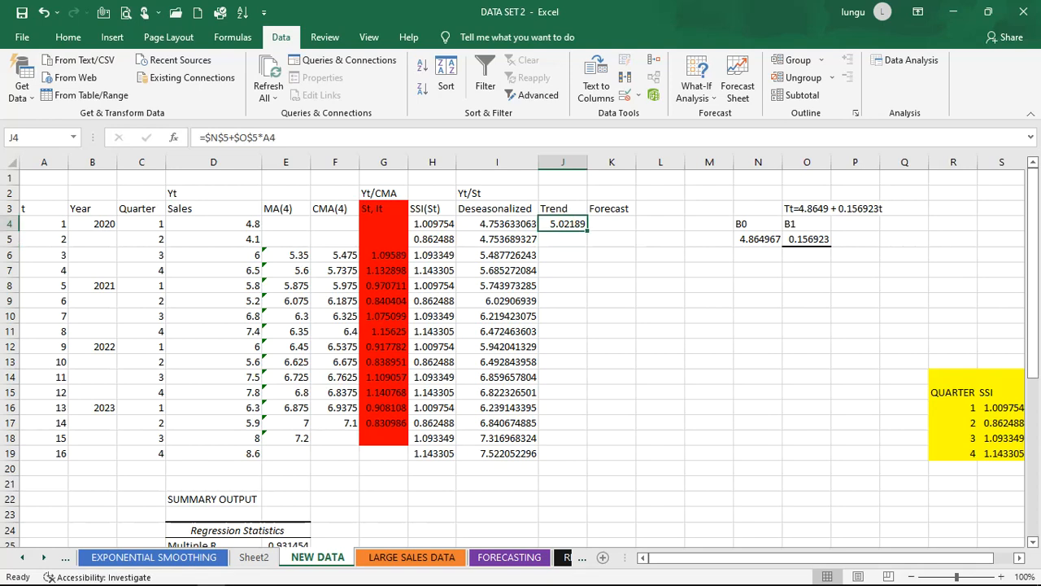
{"action": "double_click", "coordinate": [586, 231]}
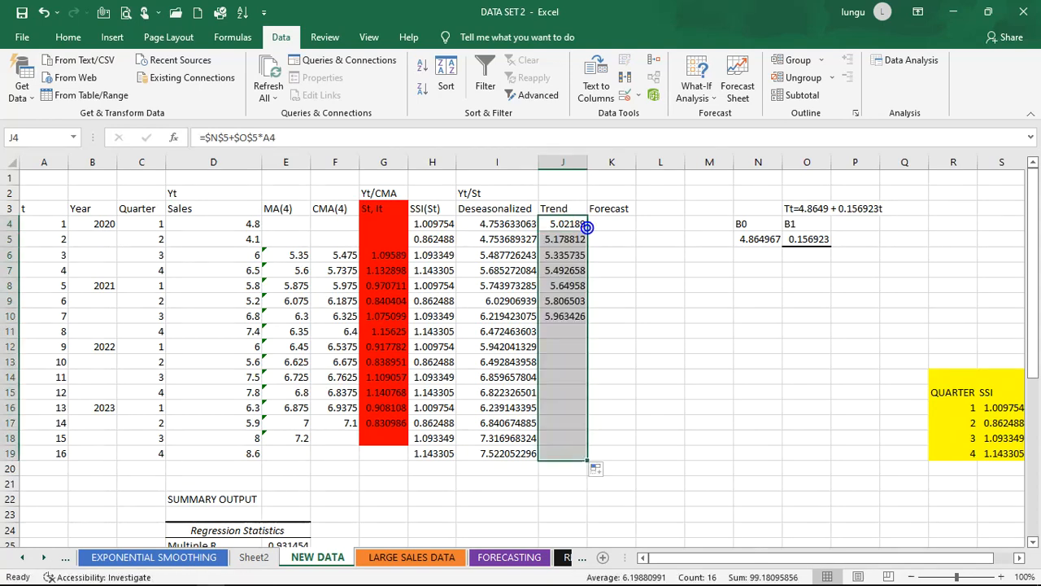
{"action": "left_click", "coordinate": [647, 403]}
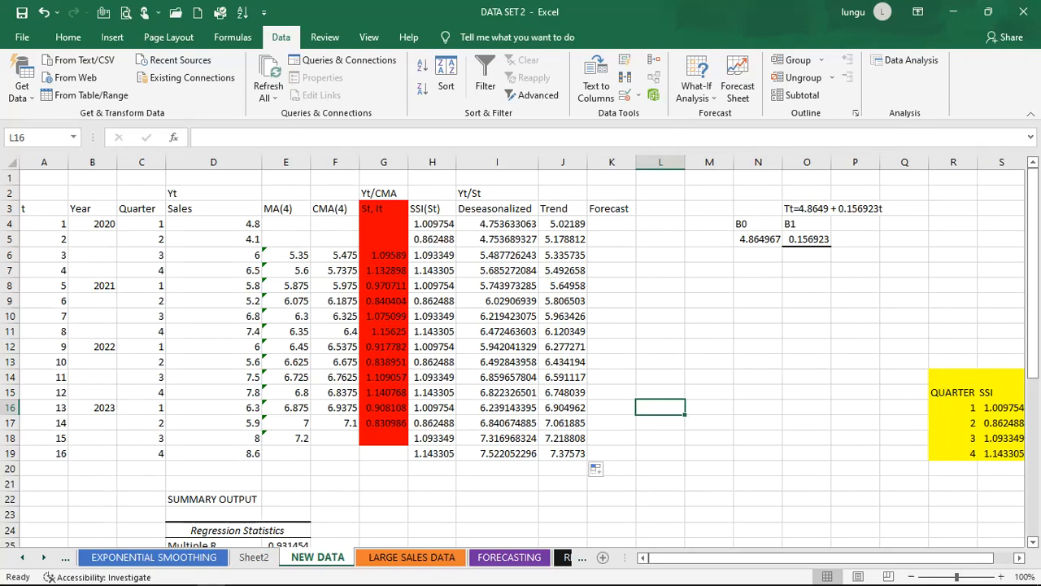
Label the Trend column with the symbol Tt in cell J2.
{"action": "scroll", "coordinate": [520, 350], "scroll_direction": "down", "scroll_amount": 4}
{"action": "scroll", "coordinate": [521, 349], "scroll_direction": "down", "scroll_amount": 2}
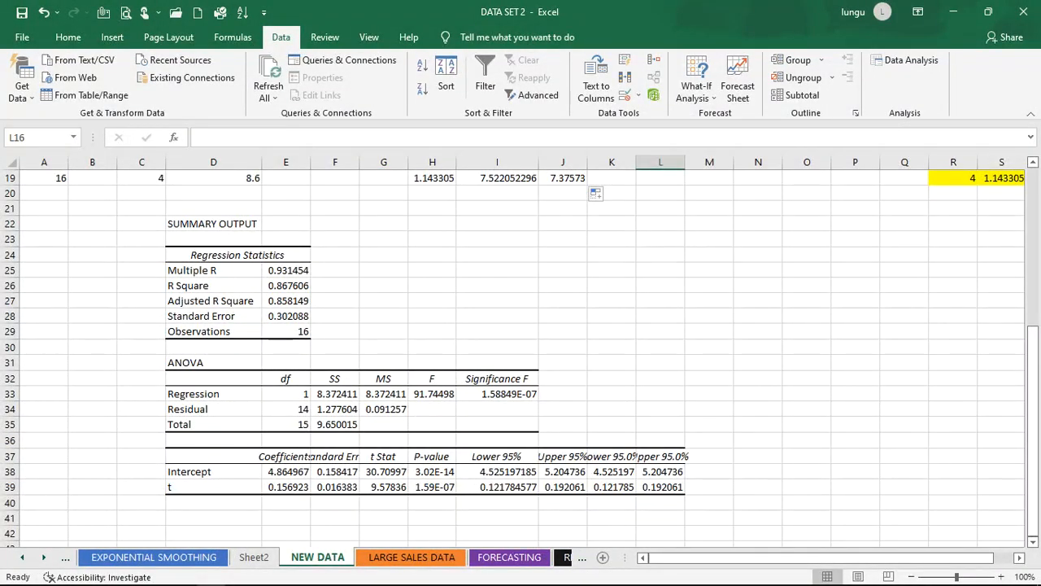
{"action": "scroll", "coordinate": [521, 350], "scroll_direction": "up", "scroll_amount": 6}
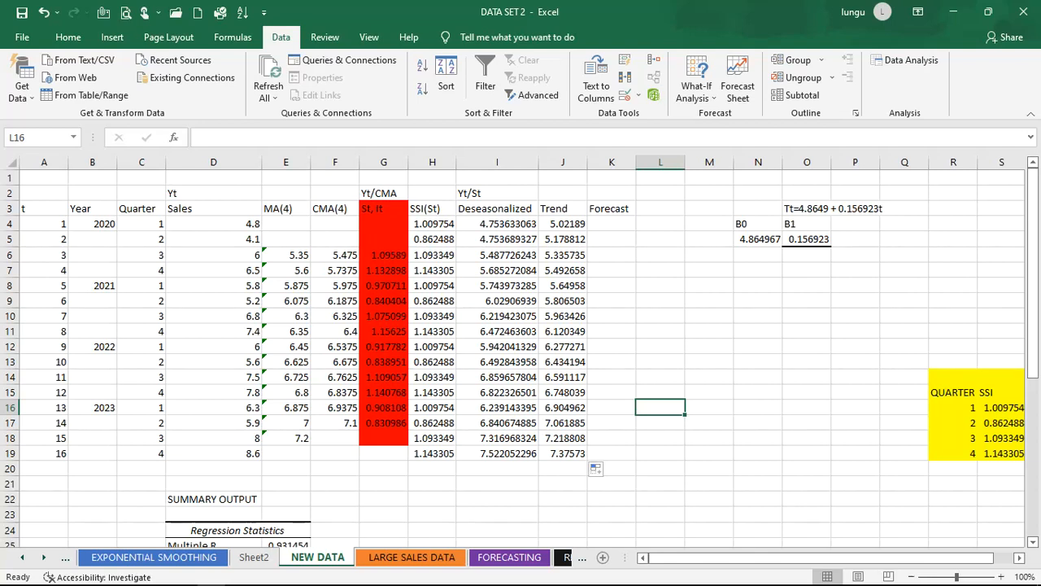
{"action": "left_click", "coordinate": [553, 193]}
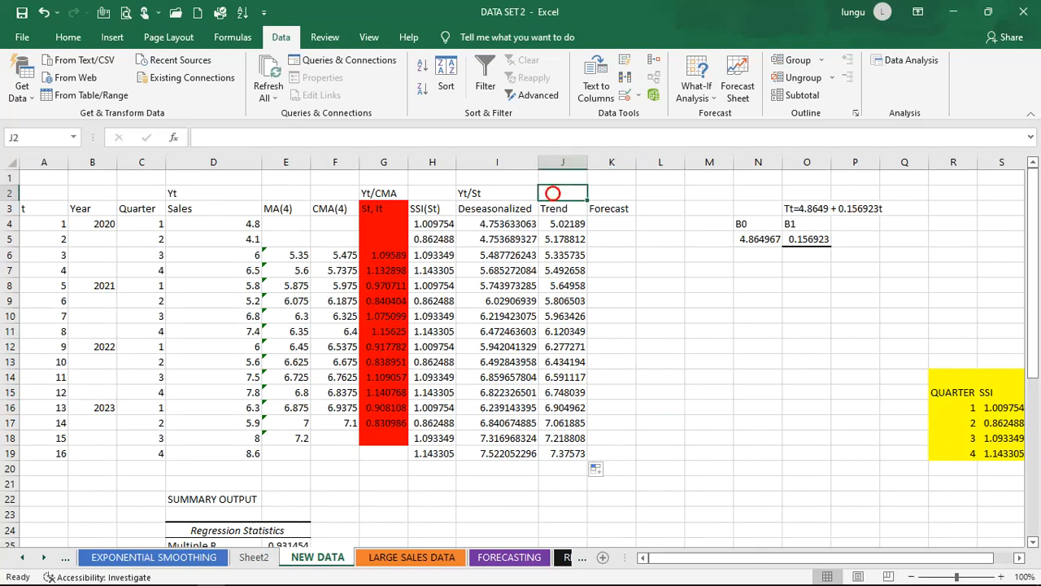
{"action": "type", "text": "Trend"}
{"action": "key", "text": "BackSpace"}
{"action": "key", "text": "BackSpace"}
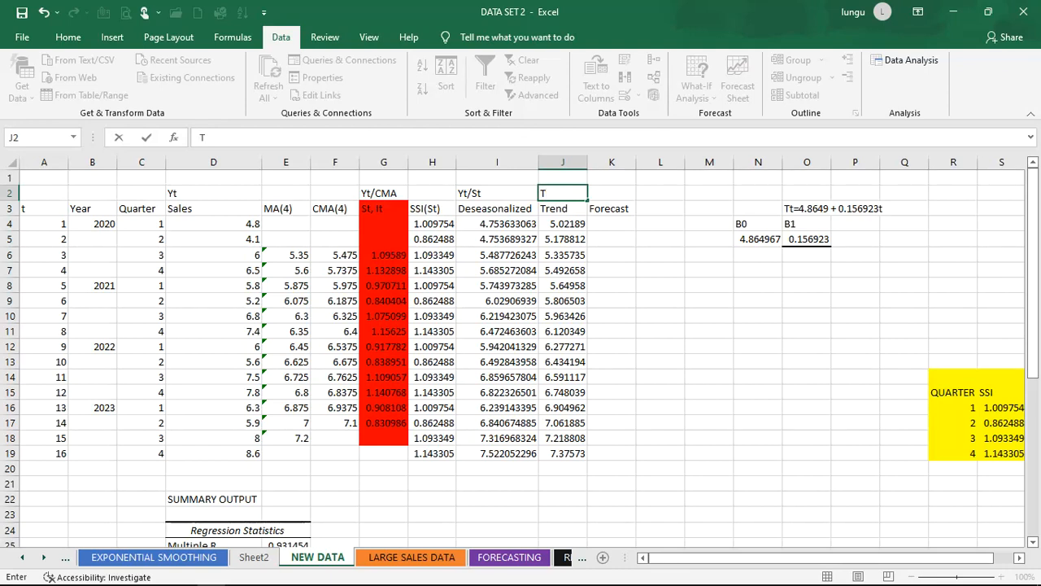
{"action": "type", "text": "t"}
{"action": "left_click", "coordinate": [680, 300]}
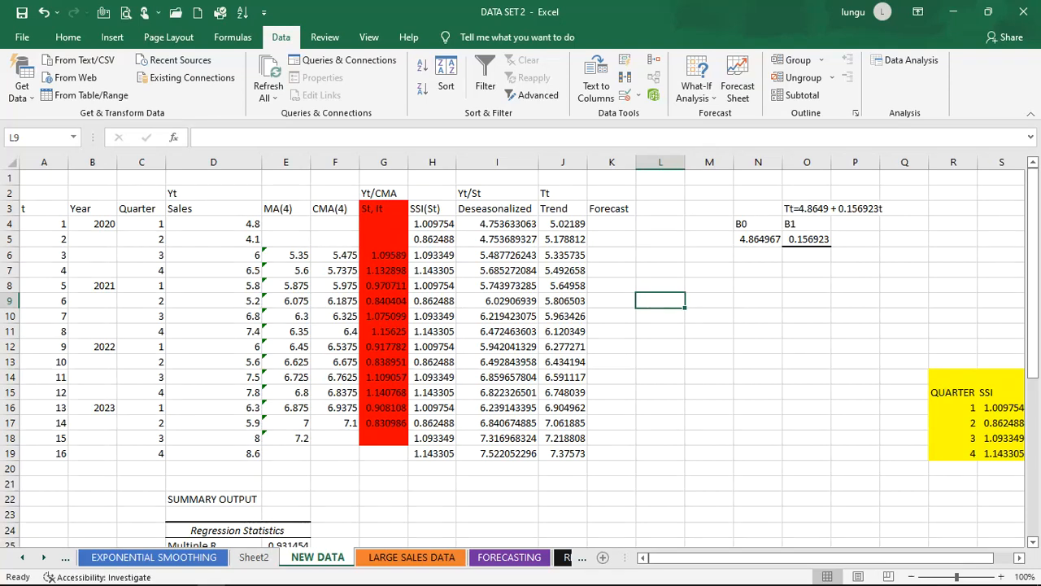
Label the Forecast column with the expression St*Tt in cell K2.
{"action": "left_click", "coordinate": [604, 203]}
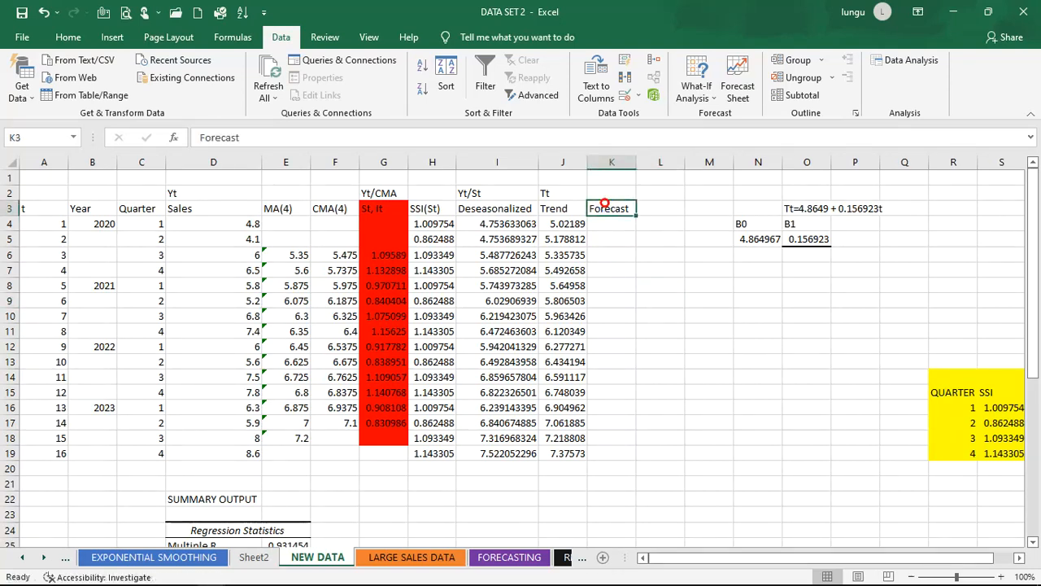
{"action": "key", "text": "Up"}
{"action": "type", "text": "St"}
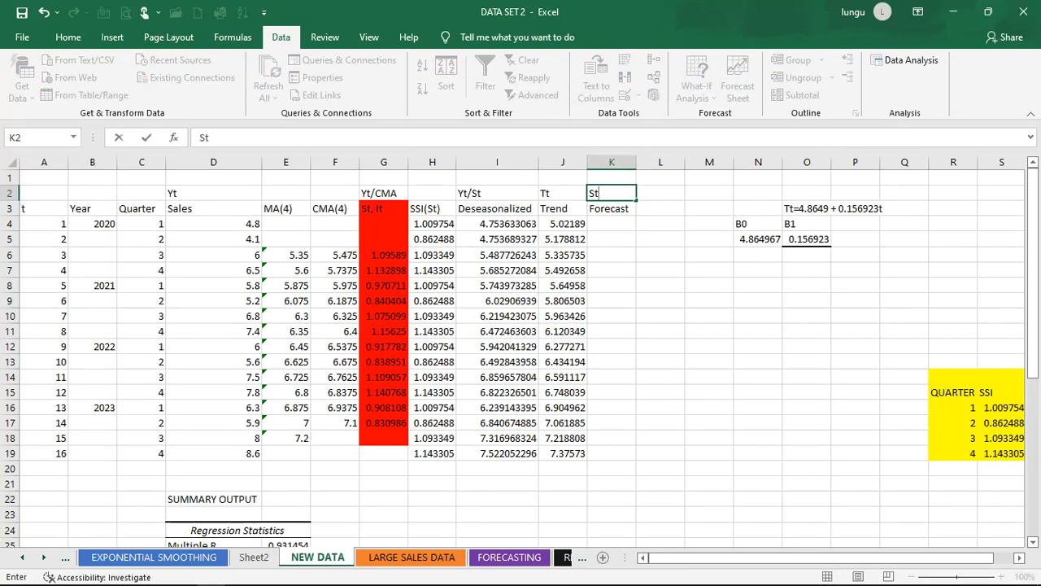
{"action": "type", "text": "*Tt"}
{"action": "key", "text": "Return"}
{"action": "key", "text": "Return"}
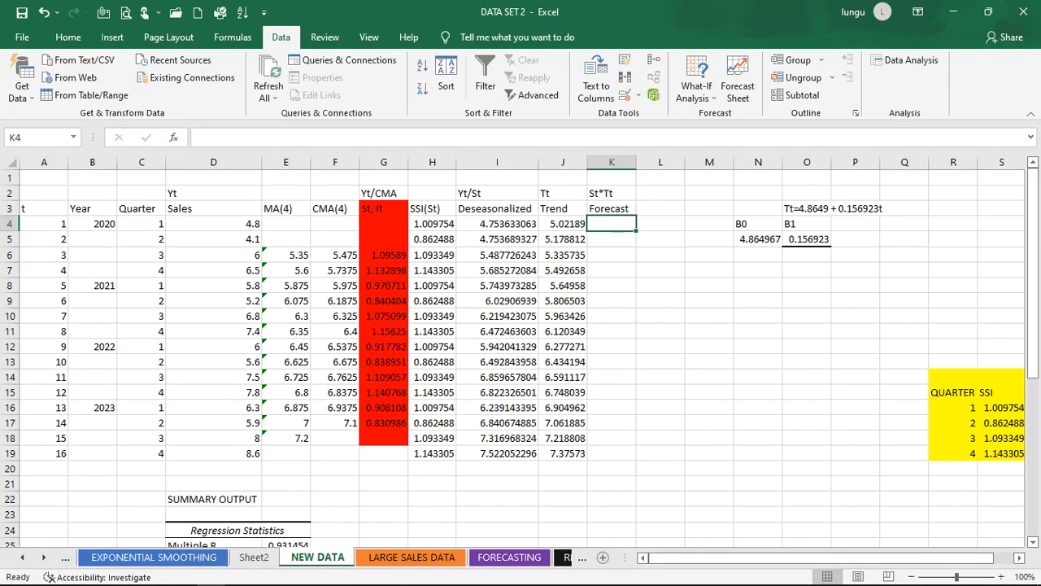
Enter the forecast formula =H4*J4 in cell K4, multiplying the seasonal index by the trend.
{"action": "left_click_drag", "start_coordinate": [619, 224], "coordinate": [569, 378]}
{"action": "left_click", "coordinate": [645, 448]}
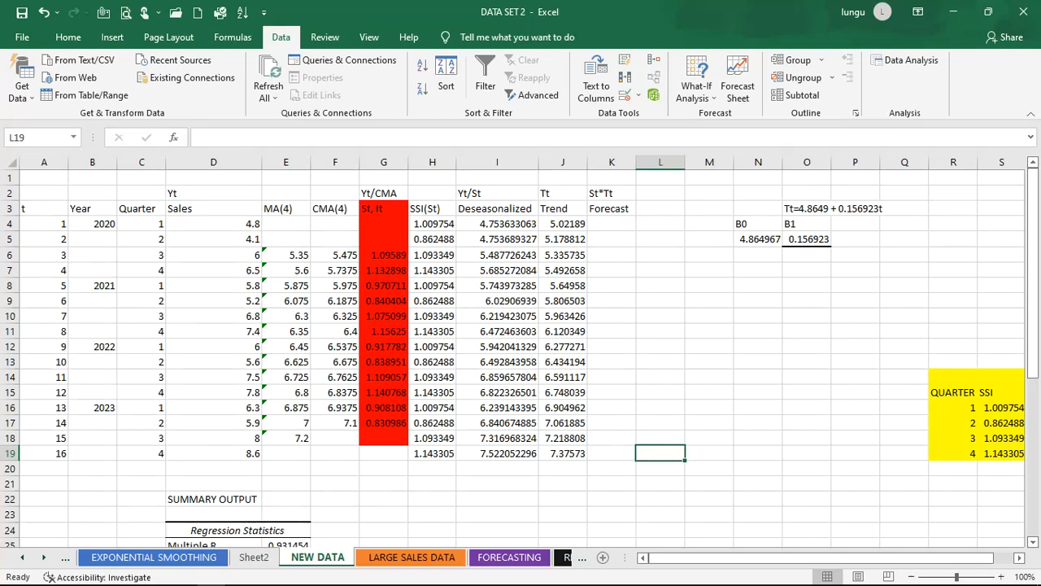
{"action": "left_click", "coordinate": [611, 224]}
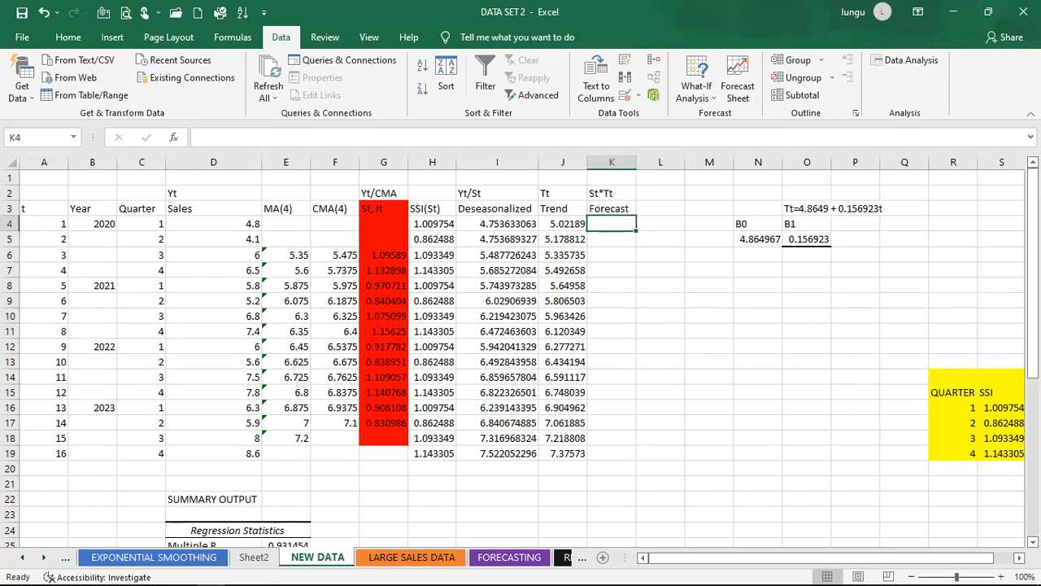
{"action": "type", "text": "="}
{"action": "left_click", "coordinate": [427, 225]}
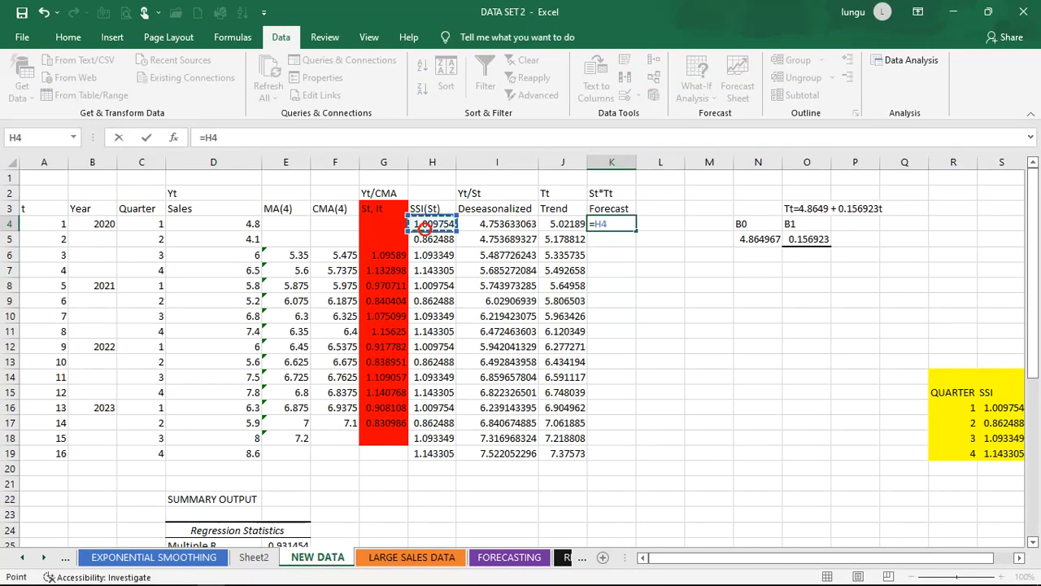
{"action": "type", "text": "*"}
{"action": "left_click", "coordinate": [560, 225]}
{"action": "key", "text": "Return"}
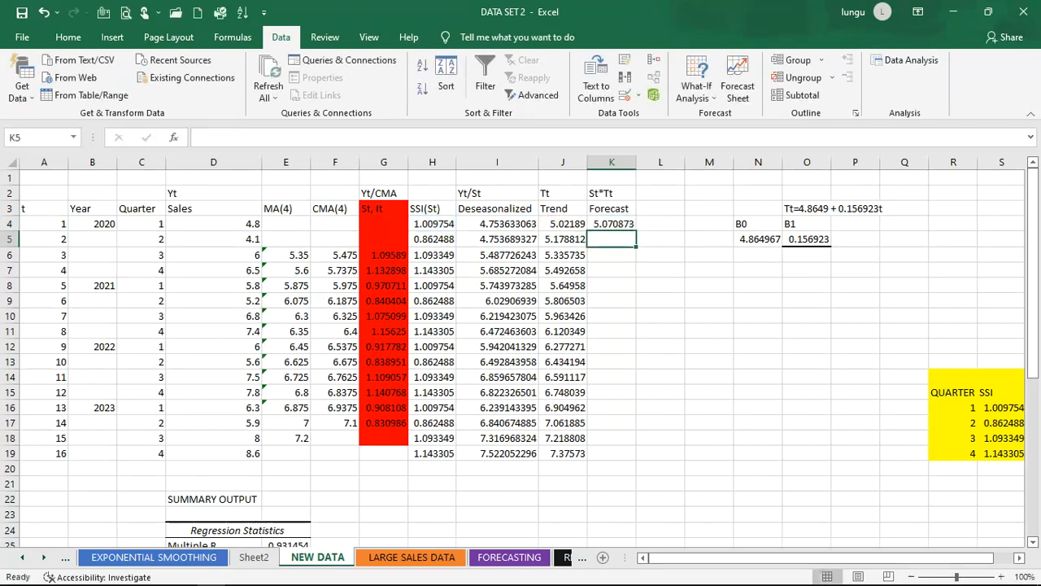
Fill the forecast formula from K4 down through K19.
{"action": "left_click", "coordinate": [626, 227]}
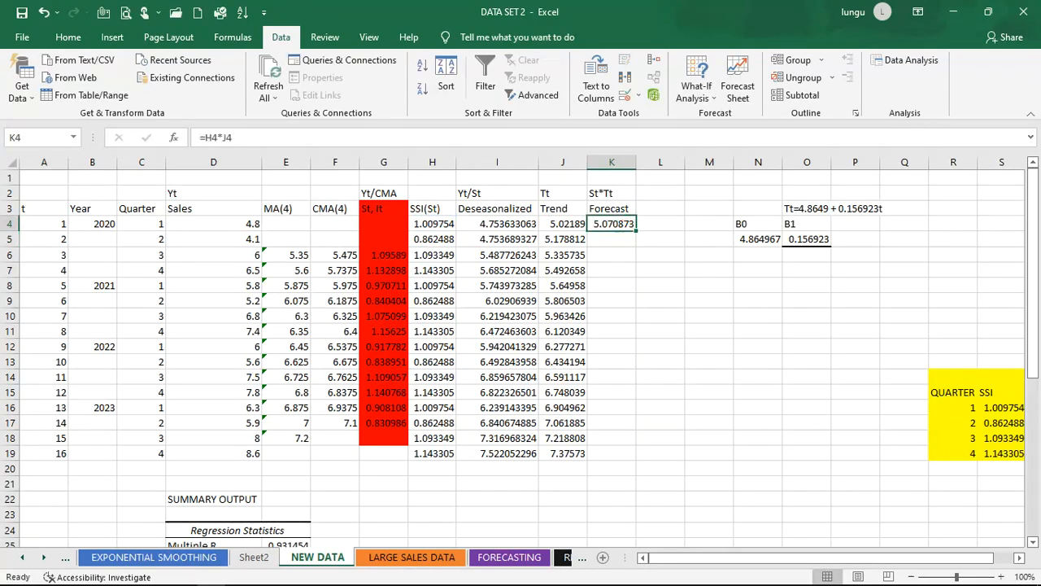
{"action": "double_click", "coordinate": [632, 227]}
{"action": "left_click", "coordinate": [660, 239]}
{"action": "left_click", "coordinate": [621, 223]}
{"action": "double_click", "coordinate": [636, 231]}
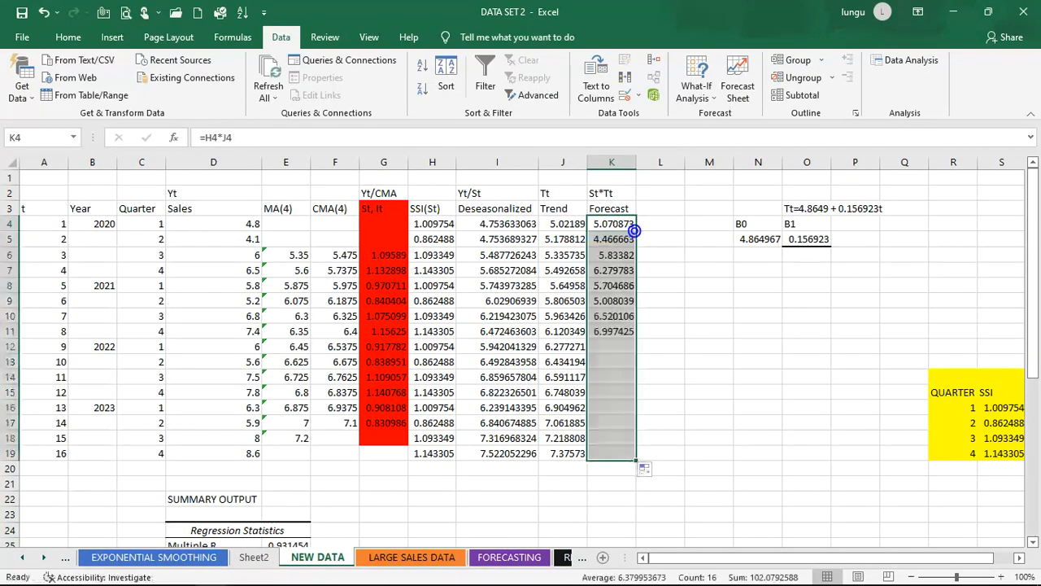
{"action": "left_click", "coordinate": [753, 374]}
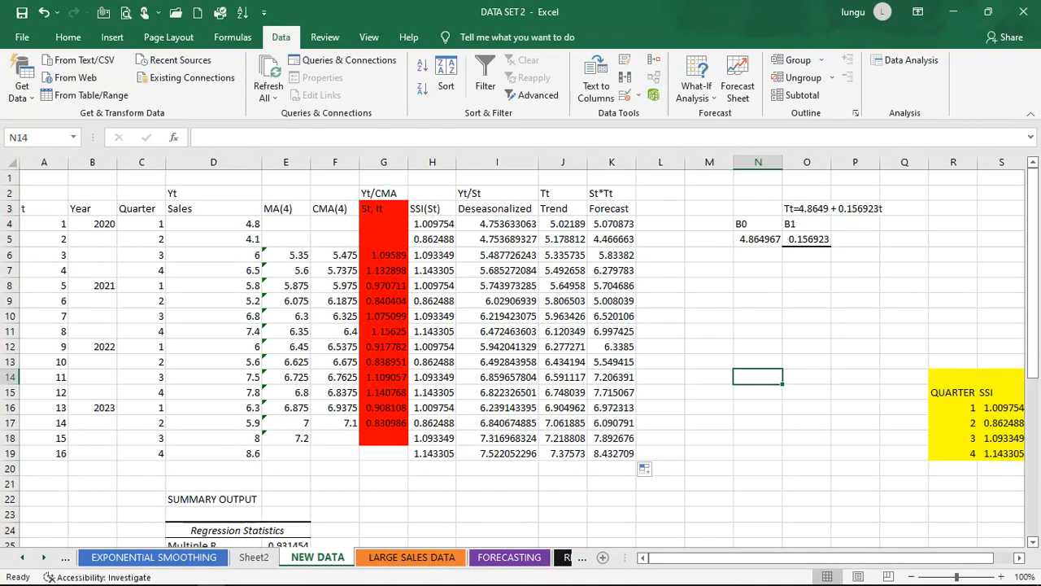
Move the whole regression summary output from below the sales table to a new location starting at cell E50.
{"action": "scroll", "coordinate": [513, 358], "scroll_direction": "down", "scroll_amount": 1}
{"action": "scroll", "coordinate": [521, 358], "scroll_direction": "up", "scroll_amount": 1}
{"action": "scroll", "coordinate": [512, 358], "scroll_direction": "down", "scroll_amount": 2}
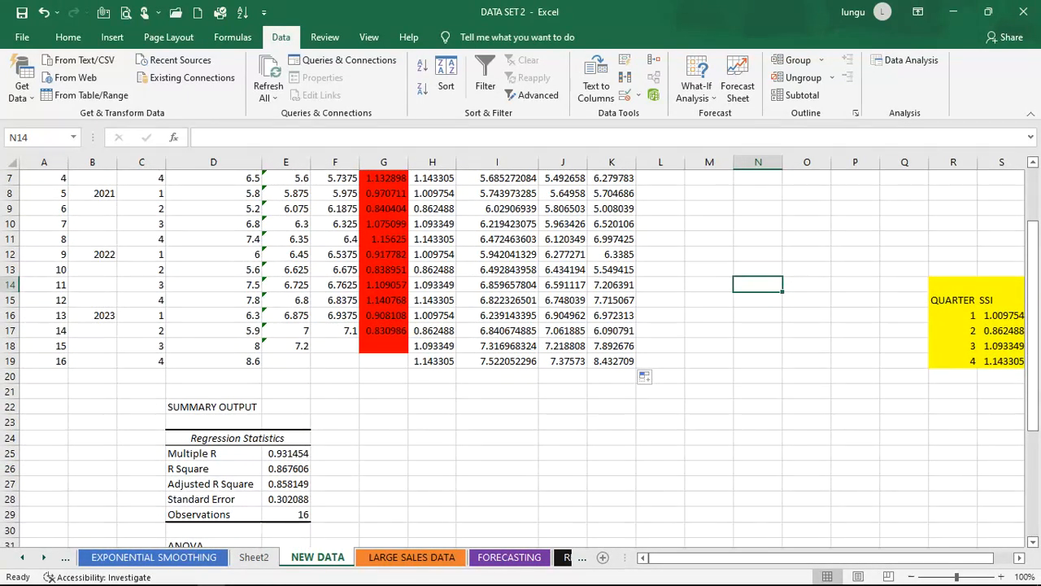
{"action": "scroll", "coordinate": [512, 357], "scroll_direction": "down", "scroll_amount": 2}
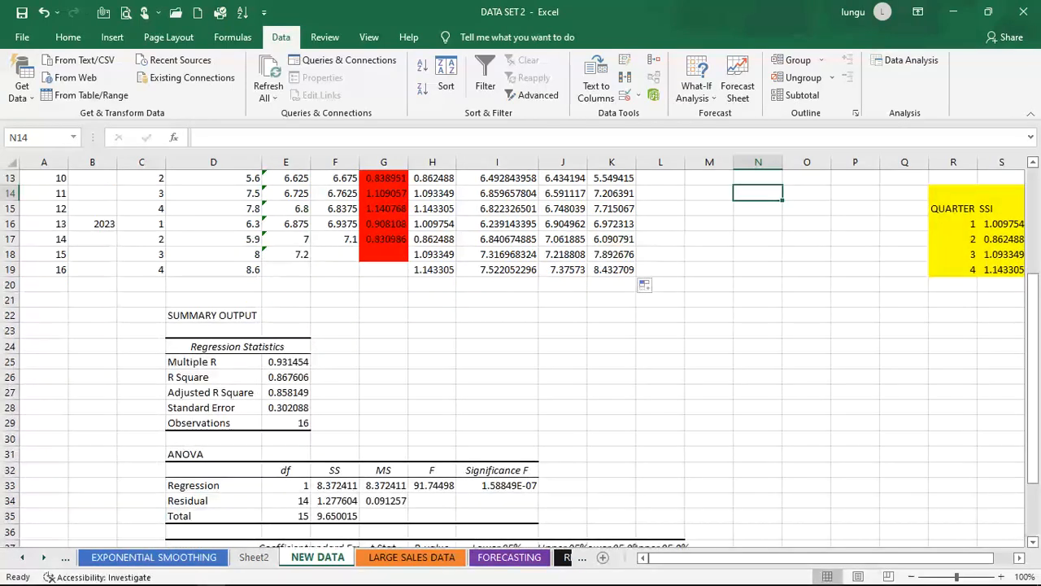
{"action": "left_click_drag", "start_coordinate": [213, 315], "coordinate": [728, 504]}
{"action": "key", "text": "ctrl+c"}
{"action": "scroll", "coordinate": [308, 317], "scroll_direction": "down", "scroll_amount": 7}
{"action": "left_click", "coordinate": [286, 315]}
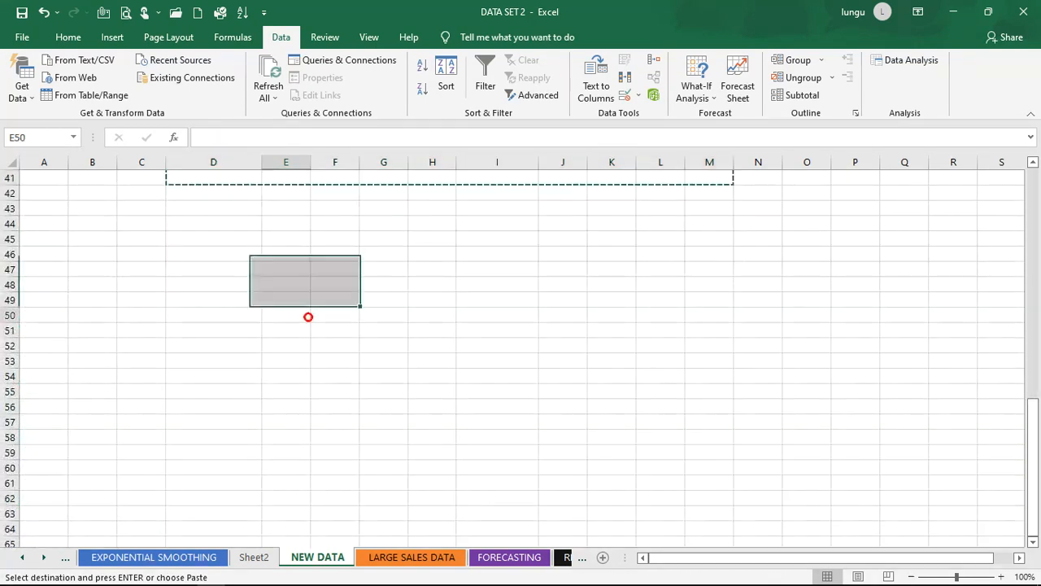
{"action": "key", "text": "Return"}
{"action": "scroll", "coordinate": [521, 350], "scroll_direction": "up", "scroll_amount": 11}
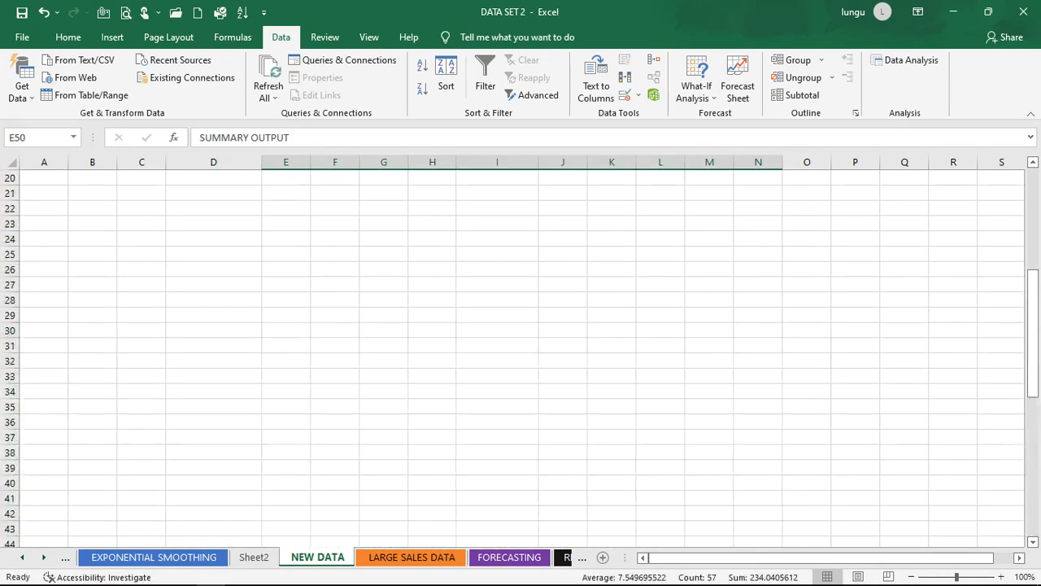
{"action": "scroll", "coordinate": [275, 311], "scroll_direction": "down", "scroll_amount": 14}
{"action": "scroll", "coordinate": [274, 310], "scroll_direction": "up", "scroll_amount": 9}
{"action": "left_click", "coordinate": [275, 311]}
{"action": "scroll", "coordinate": [275, 311], "scroll_direction": "up", "scroll_amount": 8}
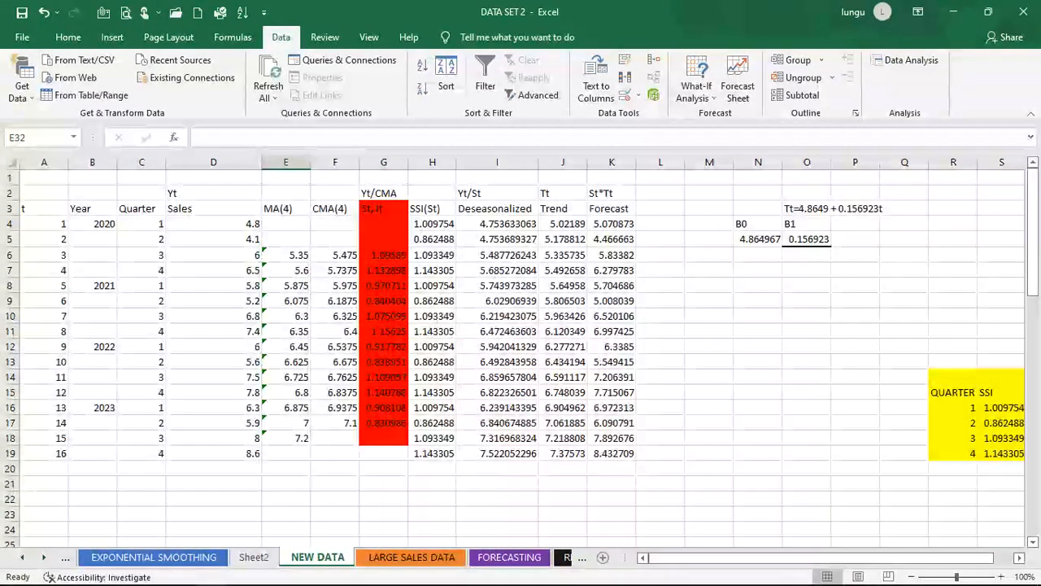
{"action": "scroll", "coordinate": [275, 311], "scroll_direction": "down", "scroll_amount": 4}
{"action": "scroll", "coordinate": [520, 349], "scroll_direction": "up", "scroll_amount": 4}
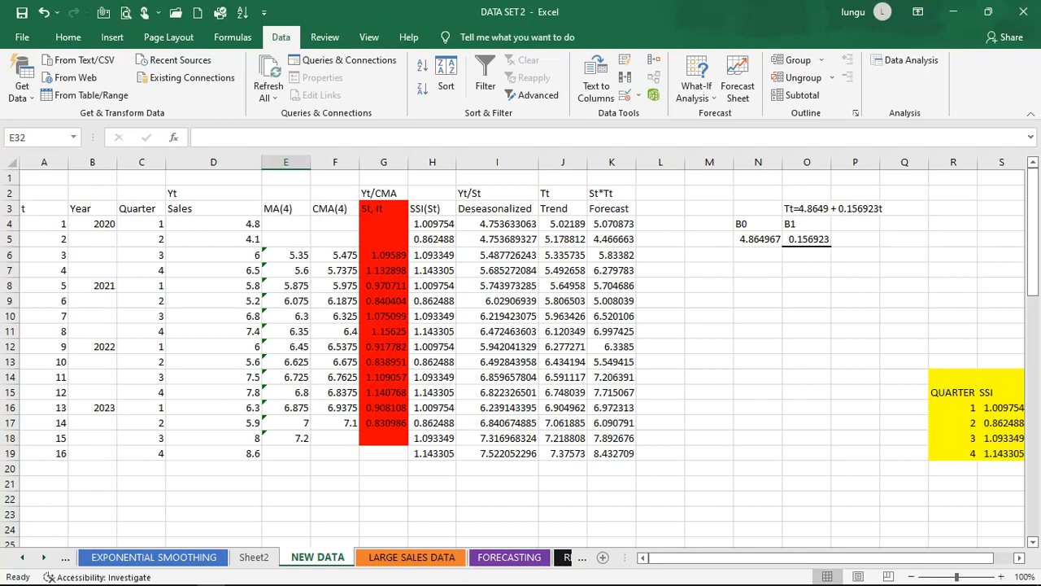
{"action": "scroll", "coordinate": [521, 350], "scroll_direction": "down", "scroll_amount": 2}
{"action": "scroll", "coordinate": [520, 350], "scroll_direction": "up", "scroll_amount": 2}
Start the forecast rows below the table by entering period 17 in cell A20 and year 2024 in cell B20.
{"action": "scroll", "coordinate": [520, 358], "scroll_direction": "down", "scroll_amount": 1}
{"action": "left_click", "coordinate": [51, 423]}
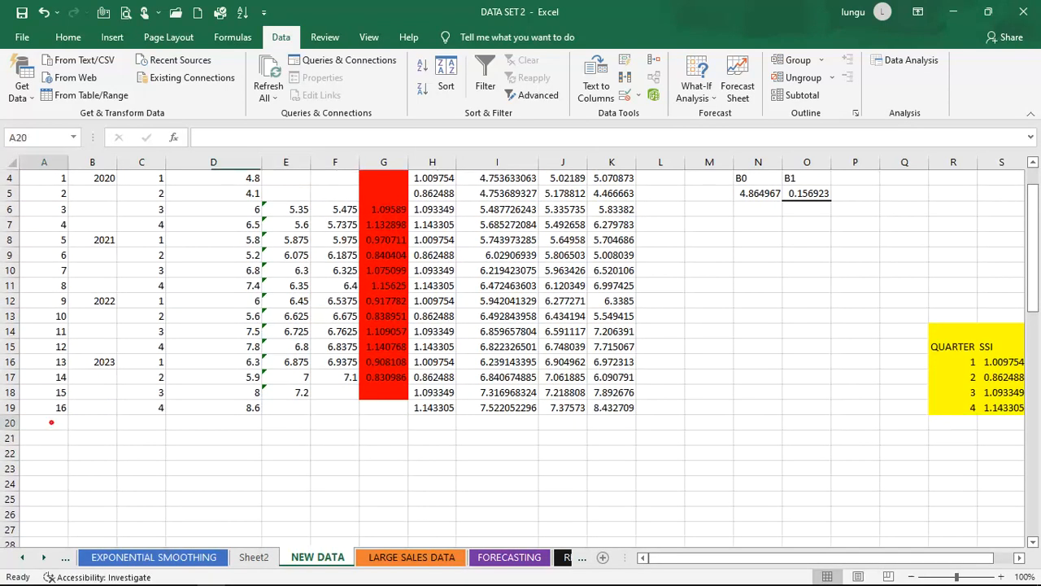
{"action": "type", "text": "17"}
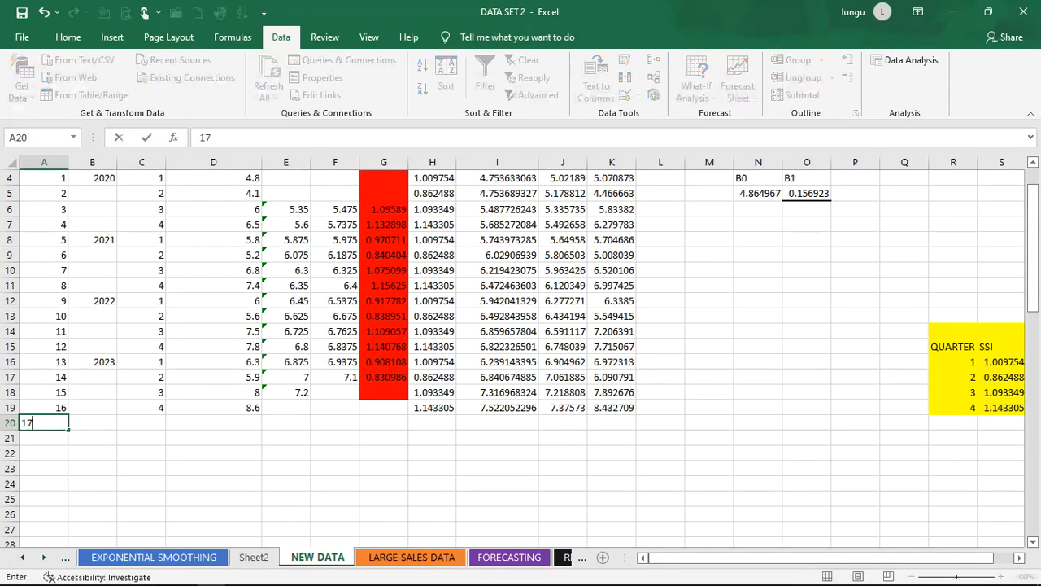
{"action": "key", "text": "Tab"}
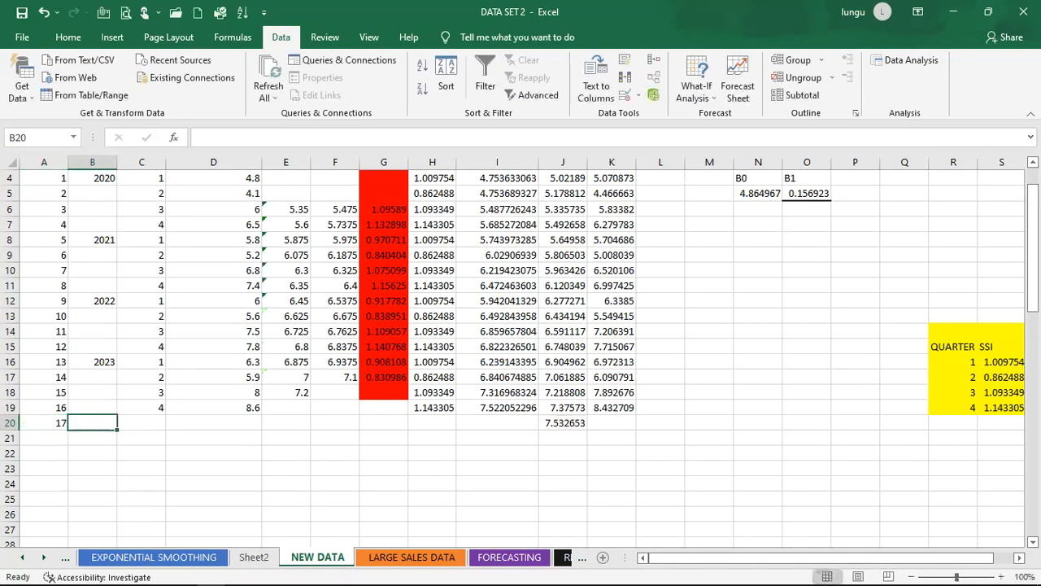
{"action": "type", "text": "2024"}
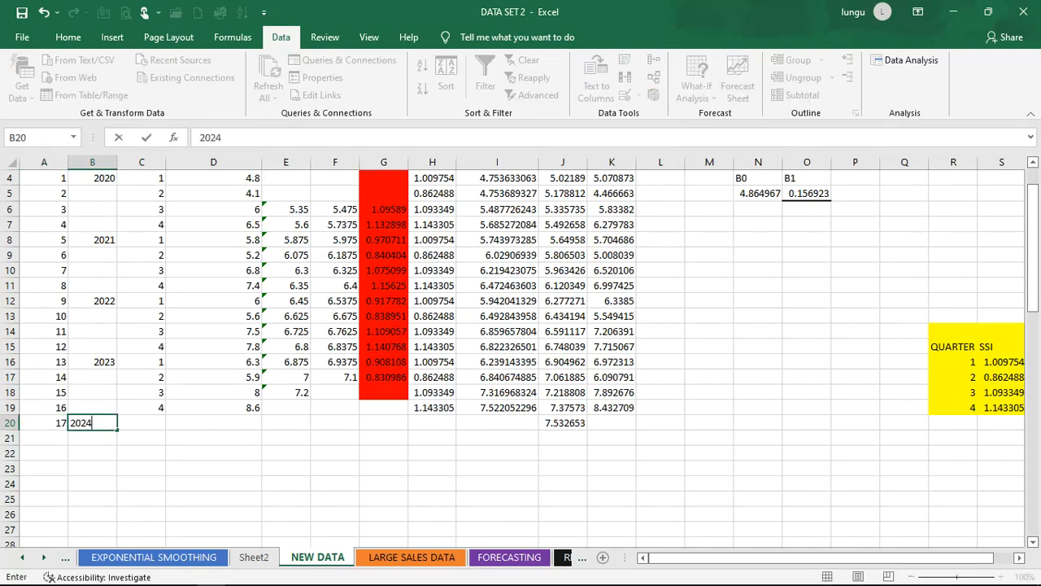
{"action": "key", "text": "Return"}
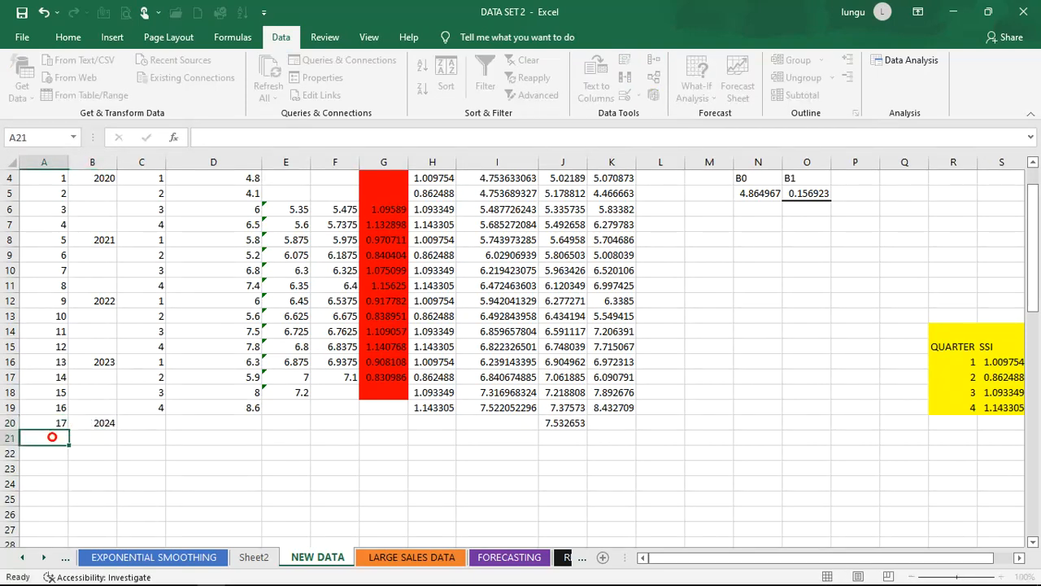
Enter the remaining 2024 periods 18, 19 and 20 in cells A21 through A23.
{"action": "type", "text": "18"}
{"action": "key", "text": "Return"}
{"action": "type", "text": "19"}
{"action": "key", "text": "ctrl+Return"}
{"action": "key", "text": "Return"}
{"action": "type", "text": "12"}
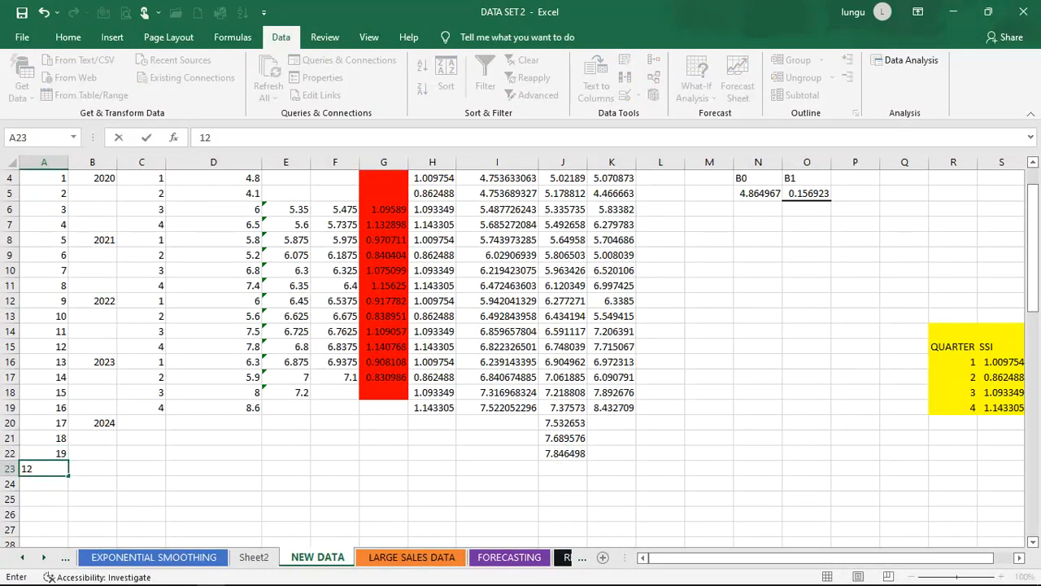
{"action": "key", "text": "BackSpace"}
{"action": "key", "text": "BackSpace"}
{"action": "type", "text": "20"}
{"action": "key", "text": "Right"}
{"action": "key", "text": "Right"}
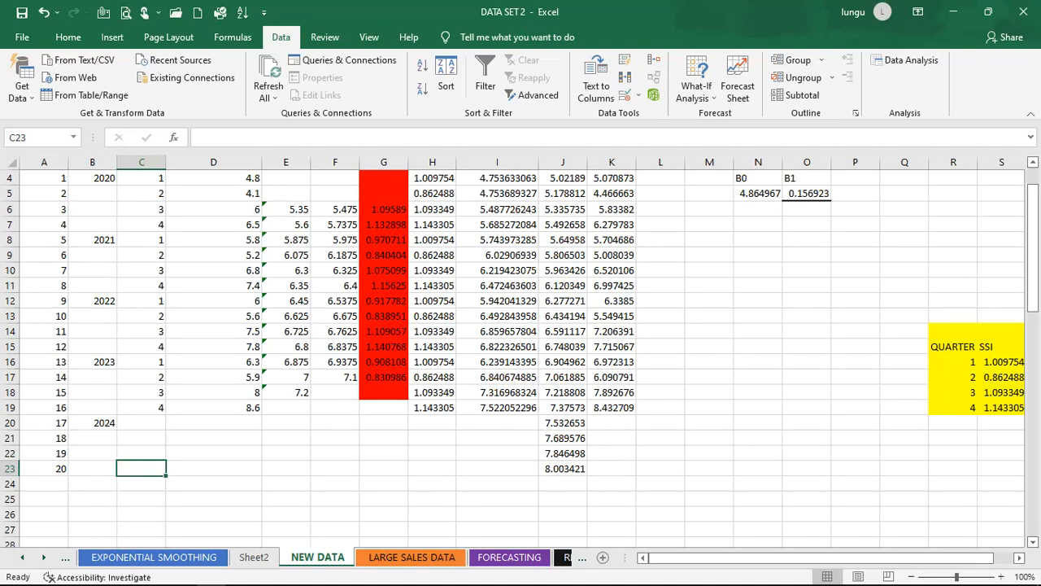
{"action": "scroll", "coordinate": [521, 358], "scroll_direction": "up", "scroll_amount": 1}
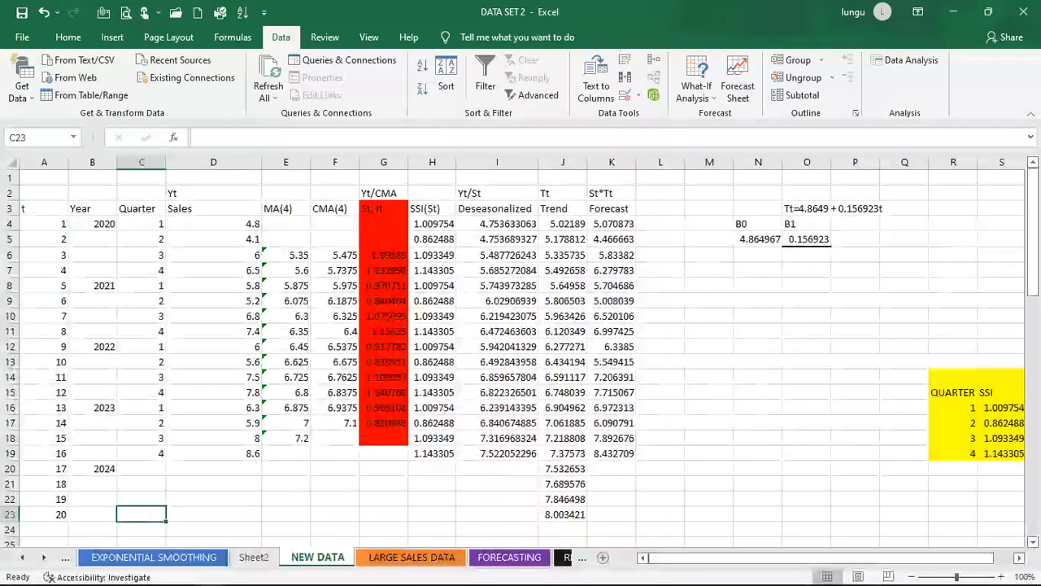
{"action": "scroll", "coordinate": [521, 358], "scroll_direction": "down", "scroll_amount": 1}
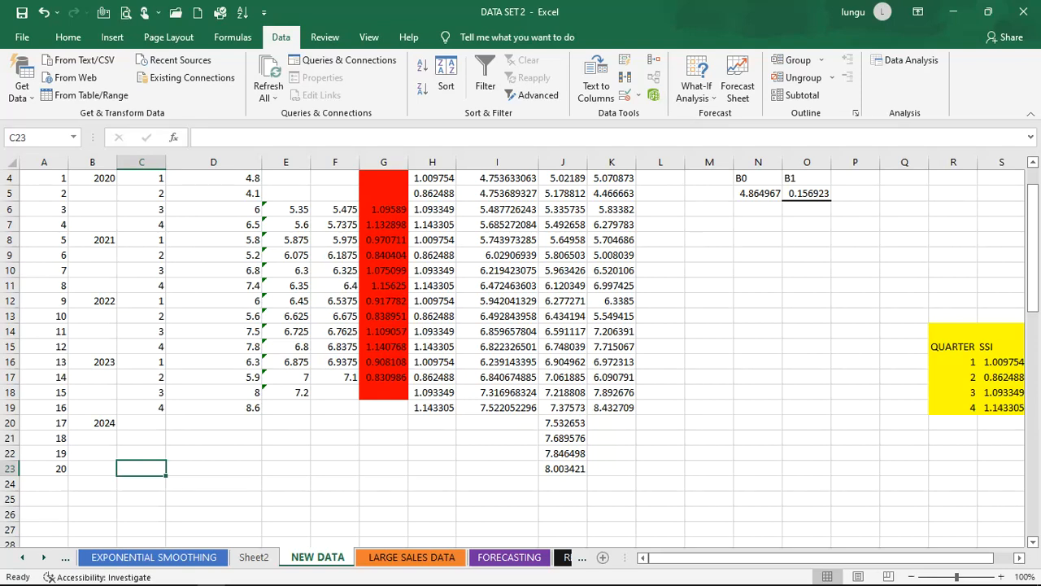
{"action": "scroll", "coordinate": [521, 350], "scroll_direction": "up", "scroll_amount": 1}
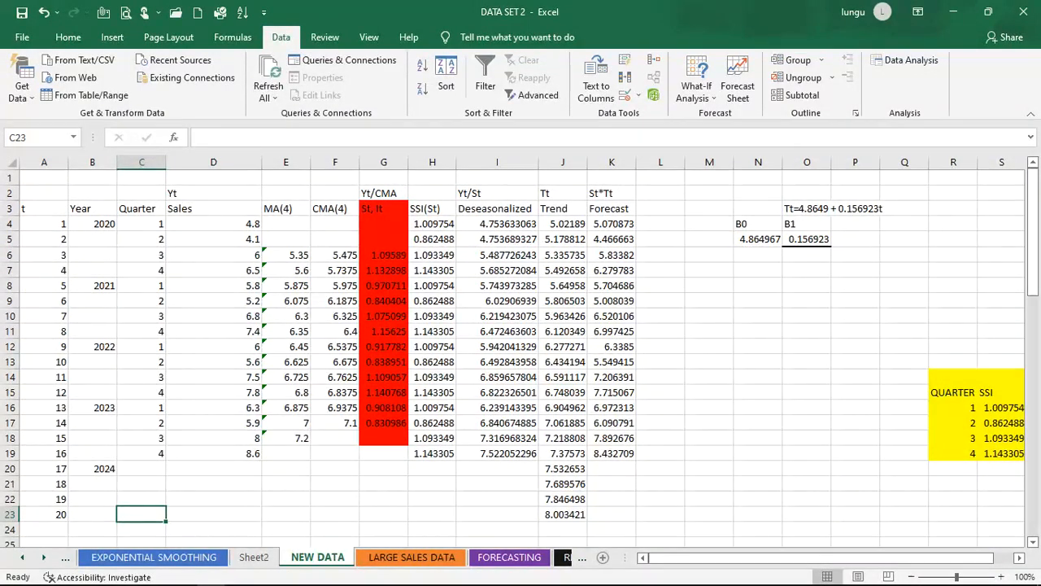
{"action": "scroll", "coordinate": [521, 350], "scroll_direction": "down", "scroll_amount": 1}
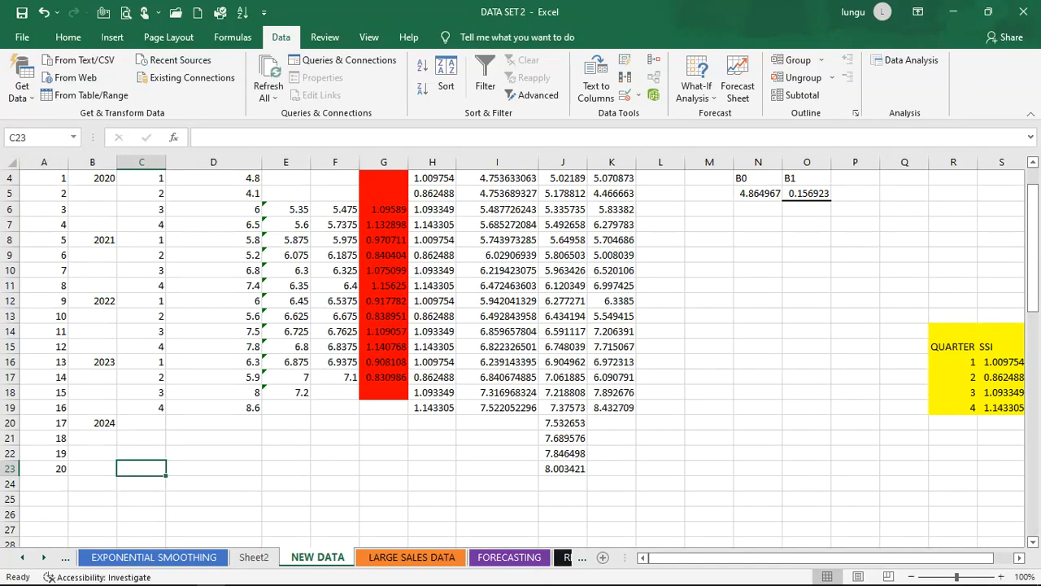
{"action": "scroll", "coordinate": [520, 350], "scroll_direction": "up", "scroll_amount": 1}
{"action": "scroll", "coordinate": [521, 349], "scroll_direction": "down", "scroll_amount": 1}
{"action": "scroll", "coordinate": [521, 350], "scroll_direction": "up", "scroll_amount": 1}
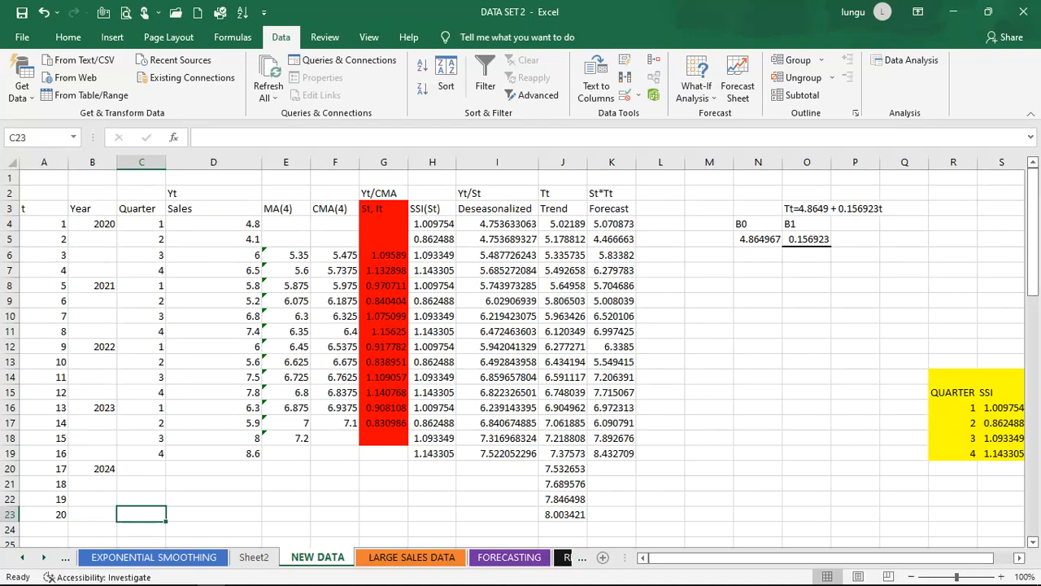
Copy the four quarterly seasonal indices from H4:H7 into H20:H23 for the 2024 periods.
{"action": "left_click", "coordinate": [431, 255]}
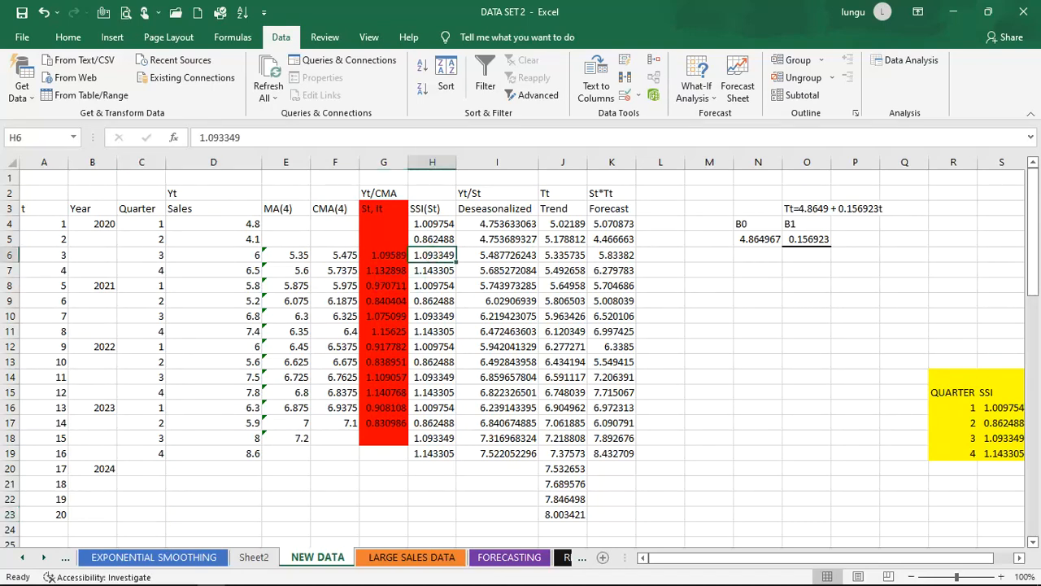
{"action": "left_click_drag", "start_coordinate": [432, 223], "coordinate": [432, 270]}
{"action": "key", "text": "ctrl+c"}
{"action": "scroll", "coordinate": [432, 325], "scroll_direction": "down", "scroll_amount": 1}
{"action": "left_click", "coordinate": [438, 376]}
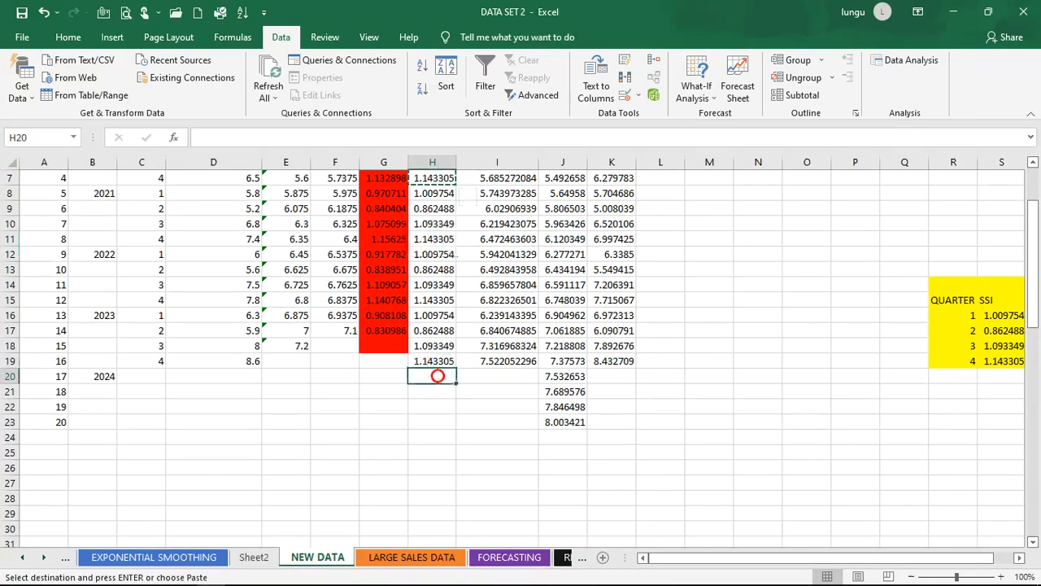
{"action": "key", "text": "ctrl+v"}
{"action": "left_click", "coordinate": [699, 454]}
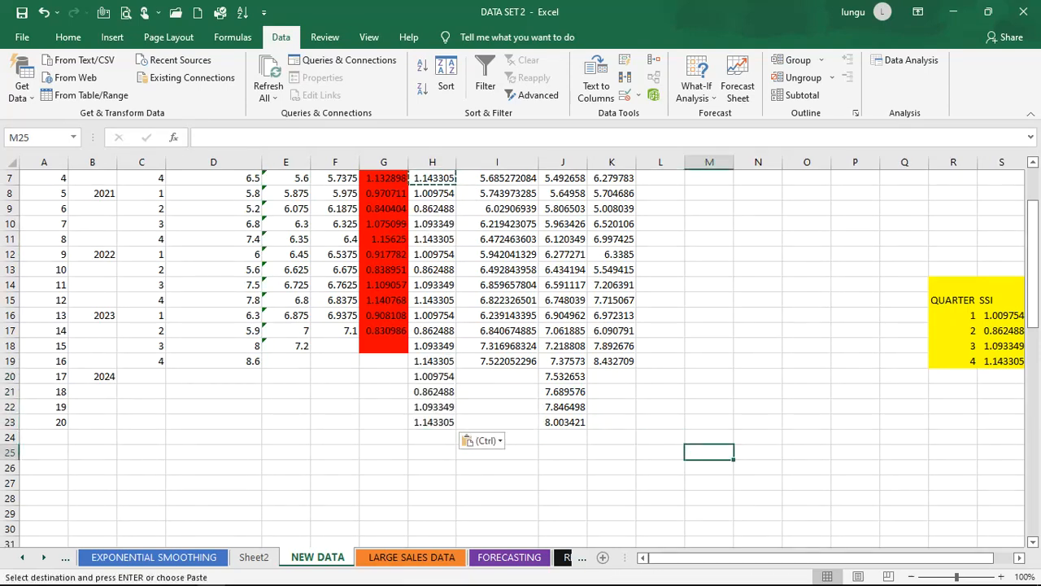
Fill the forecast formula from K19 down through K23 to forecast the four 2024 quarters.
{"action": "scroll", "coordinate": [520, 357], "scroll_direction": "up", "scroll_amount": 2}
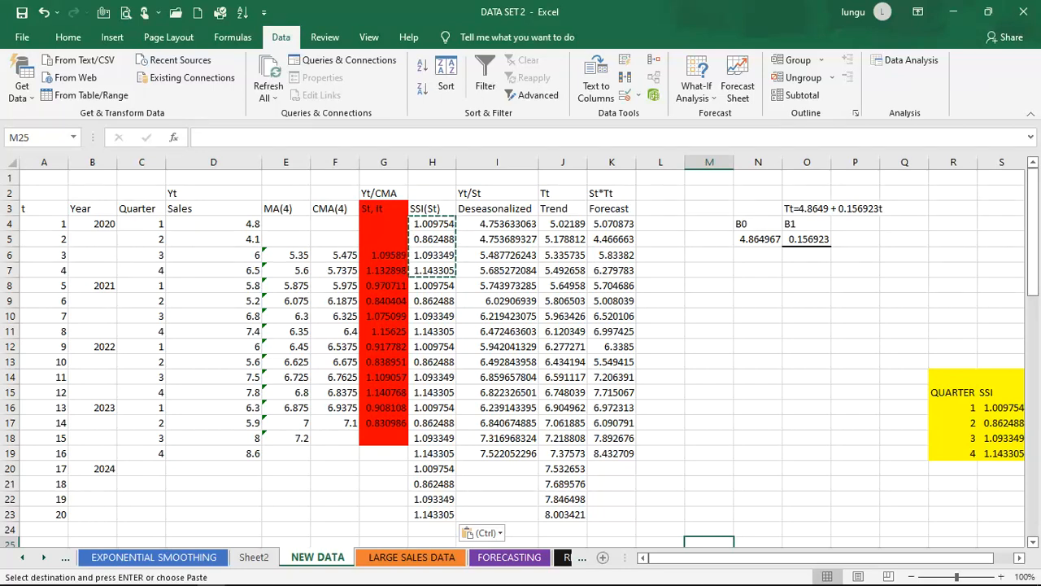
{"action": "left_click", "coordinate": [614, 453]}
{"action": "double_click", "coordinate": [635, 460]}
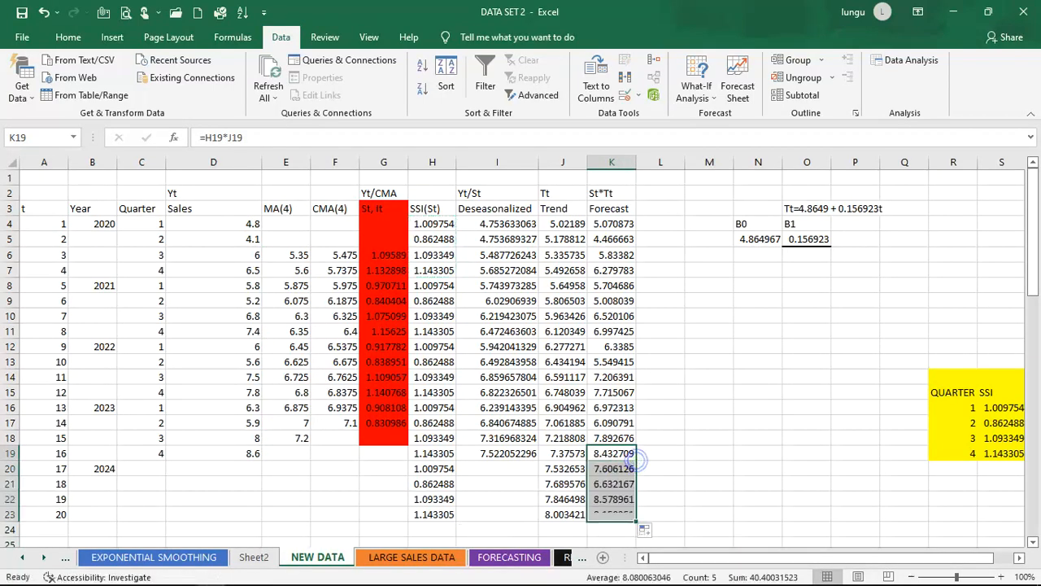
{"action": "left_click", "coordinate": [757, 438]}
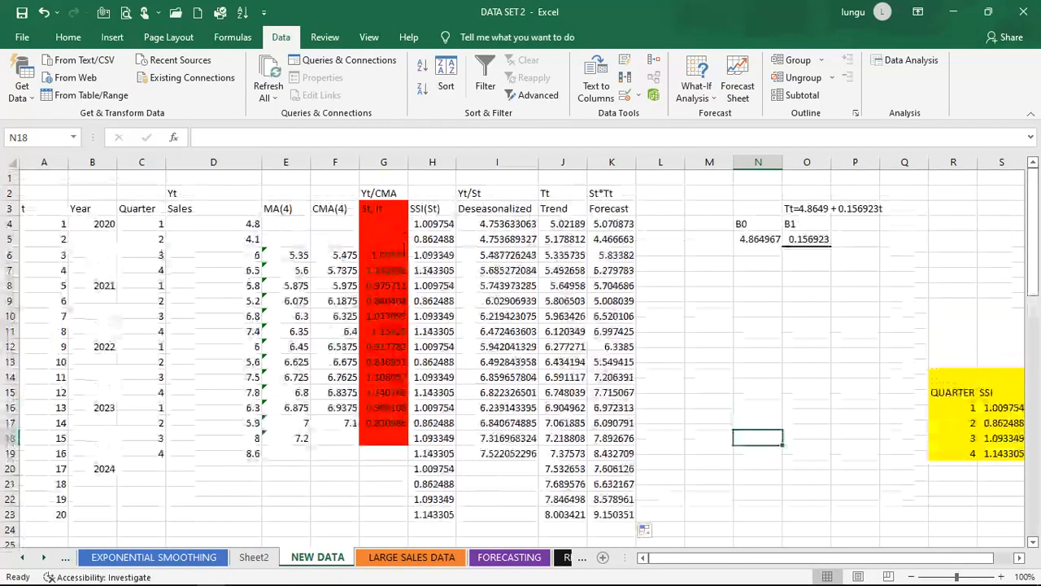
{"action": "scroll", "coordinate": [521, 358], "scroll_direction": "down", "scroll_amount": 1}
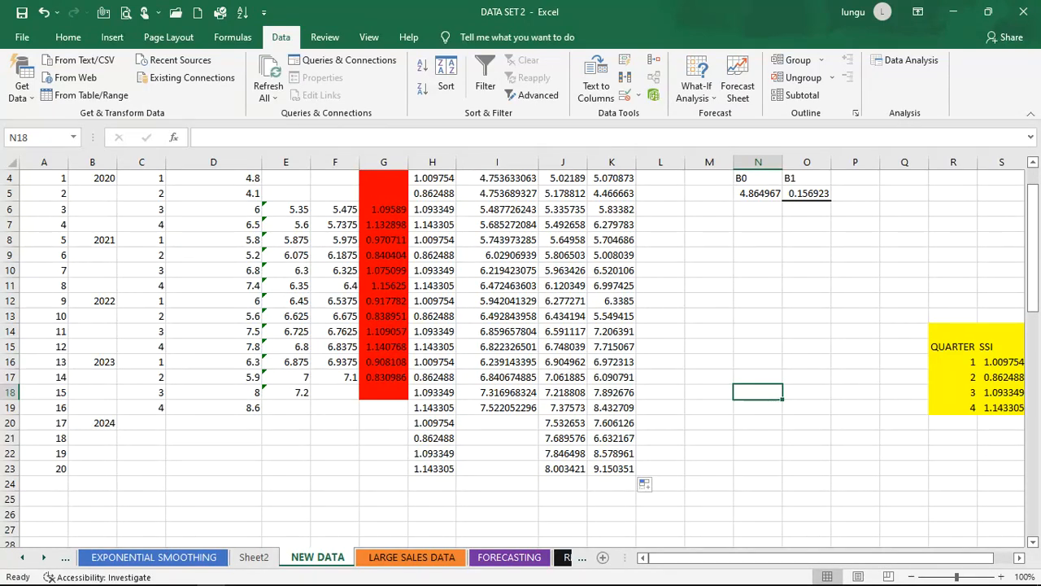
{"action": "scroll", "coordinate": [521, 350], "scroll_direction": "up", "scroll_amount": 1}
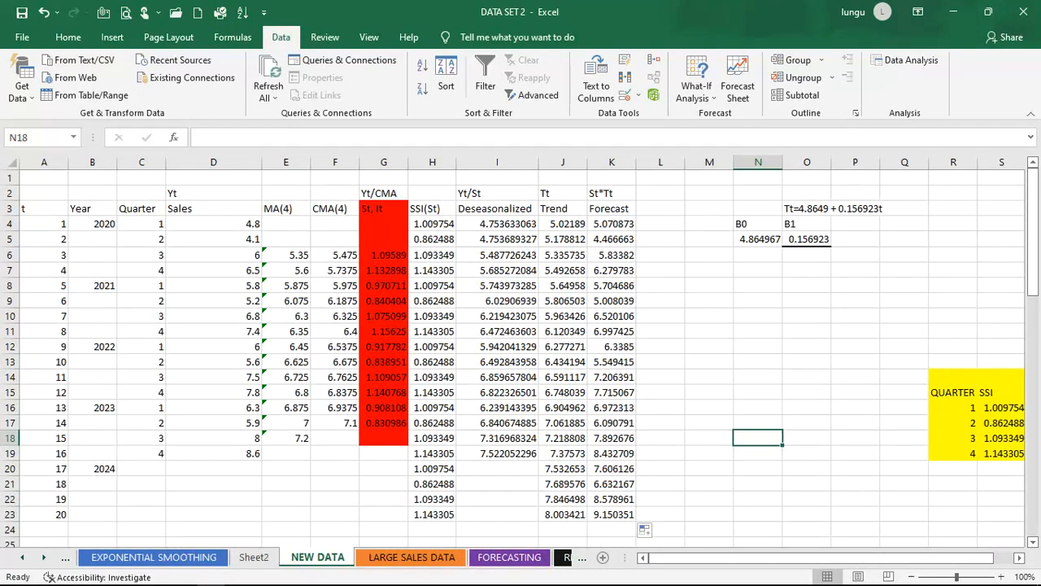
{"action": "scroll", "coordinate": [520, 349], "scroll_direction": "down", "scroll_amount": 2}
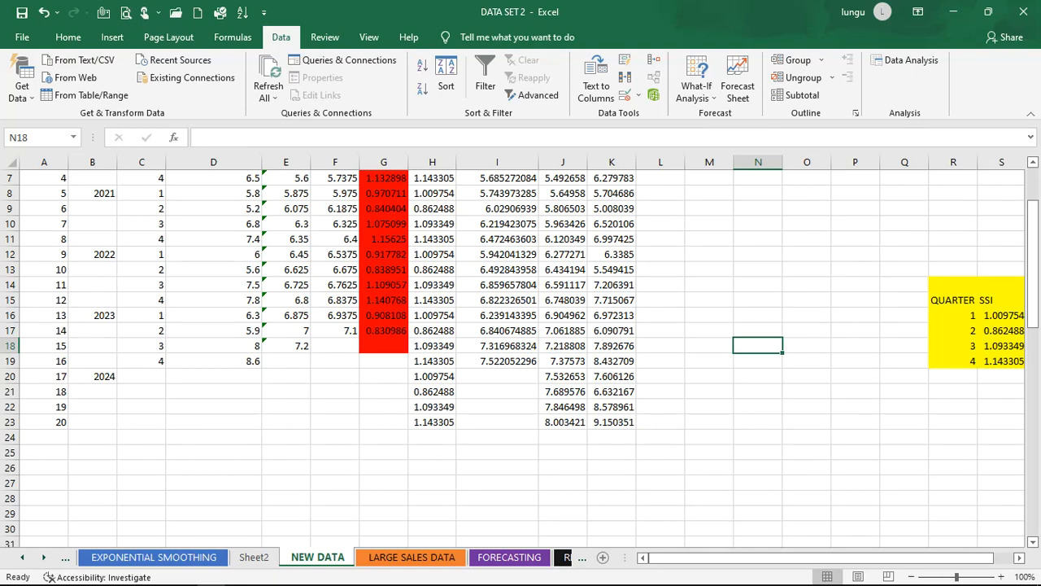
{"action": "scroll", "coordinate": [521, 341], "scroll_direction": "up", "scroll_amount": 2}
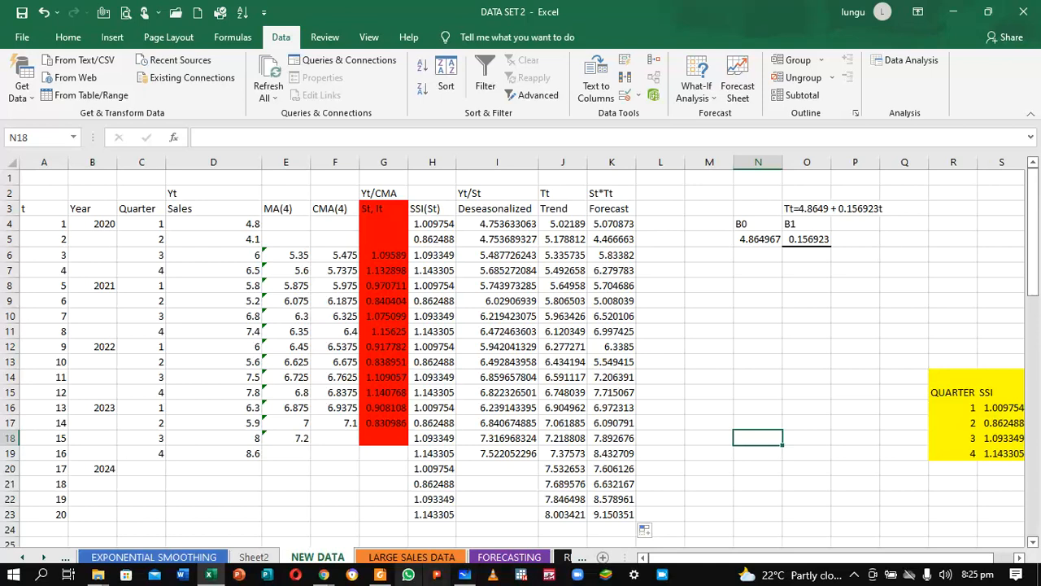
{"action": "left_click", "coordinate": [854, 574]}
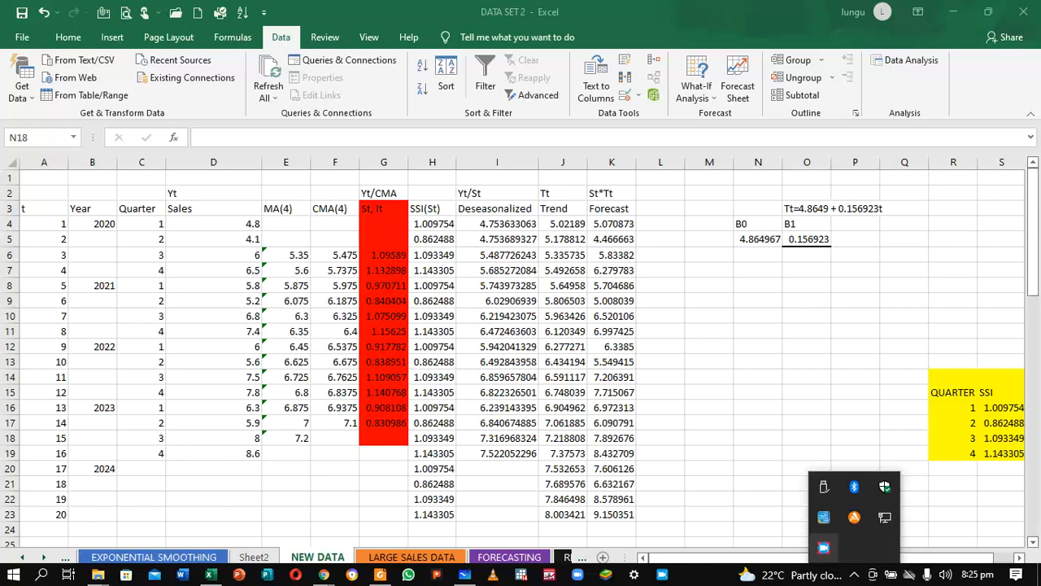
{"action": "left_click", "coordinate": [823, 547]}
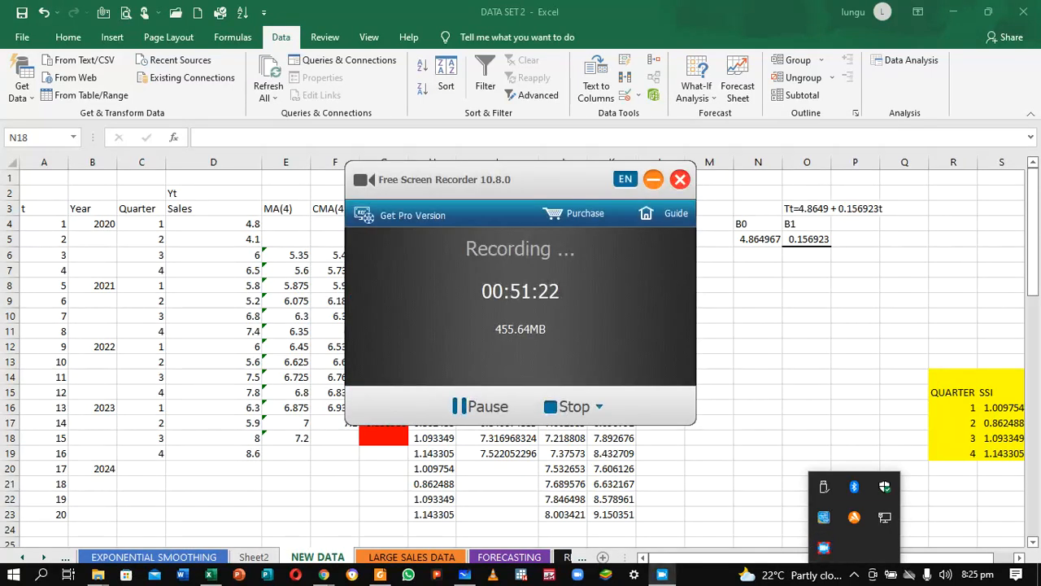